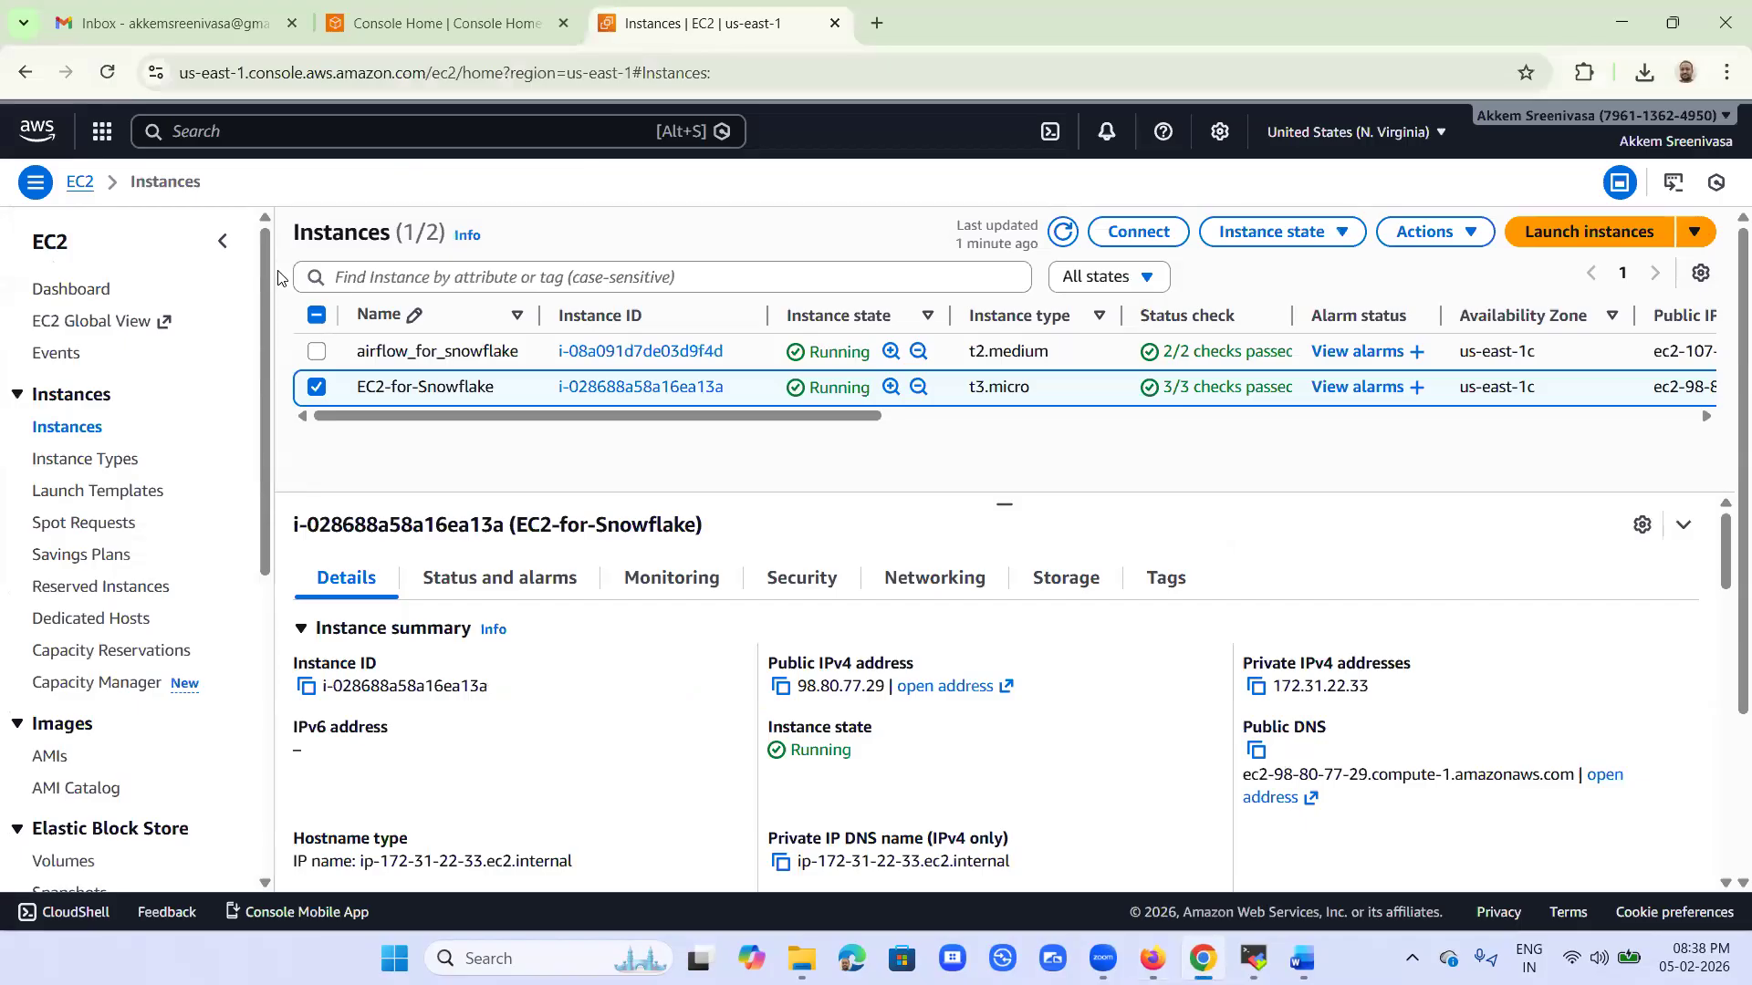
Search the AWS services for s3 and open the S3 console in a new browser tab.
{"action": "left_click", "coordinate": [296, 128]}
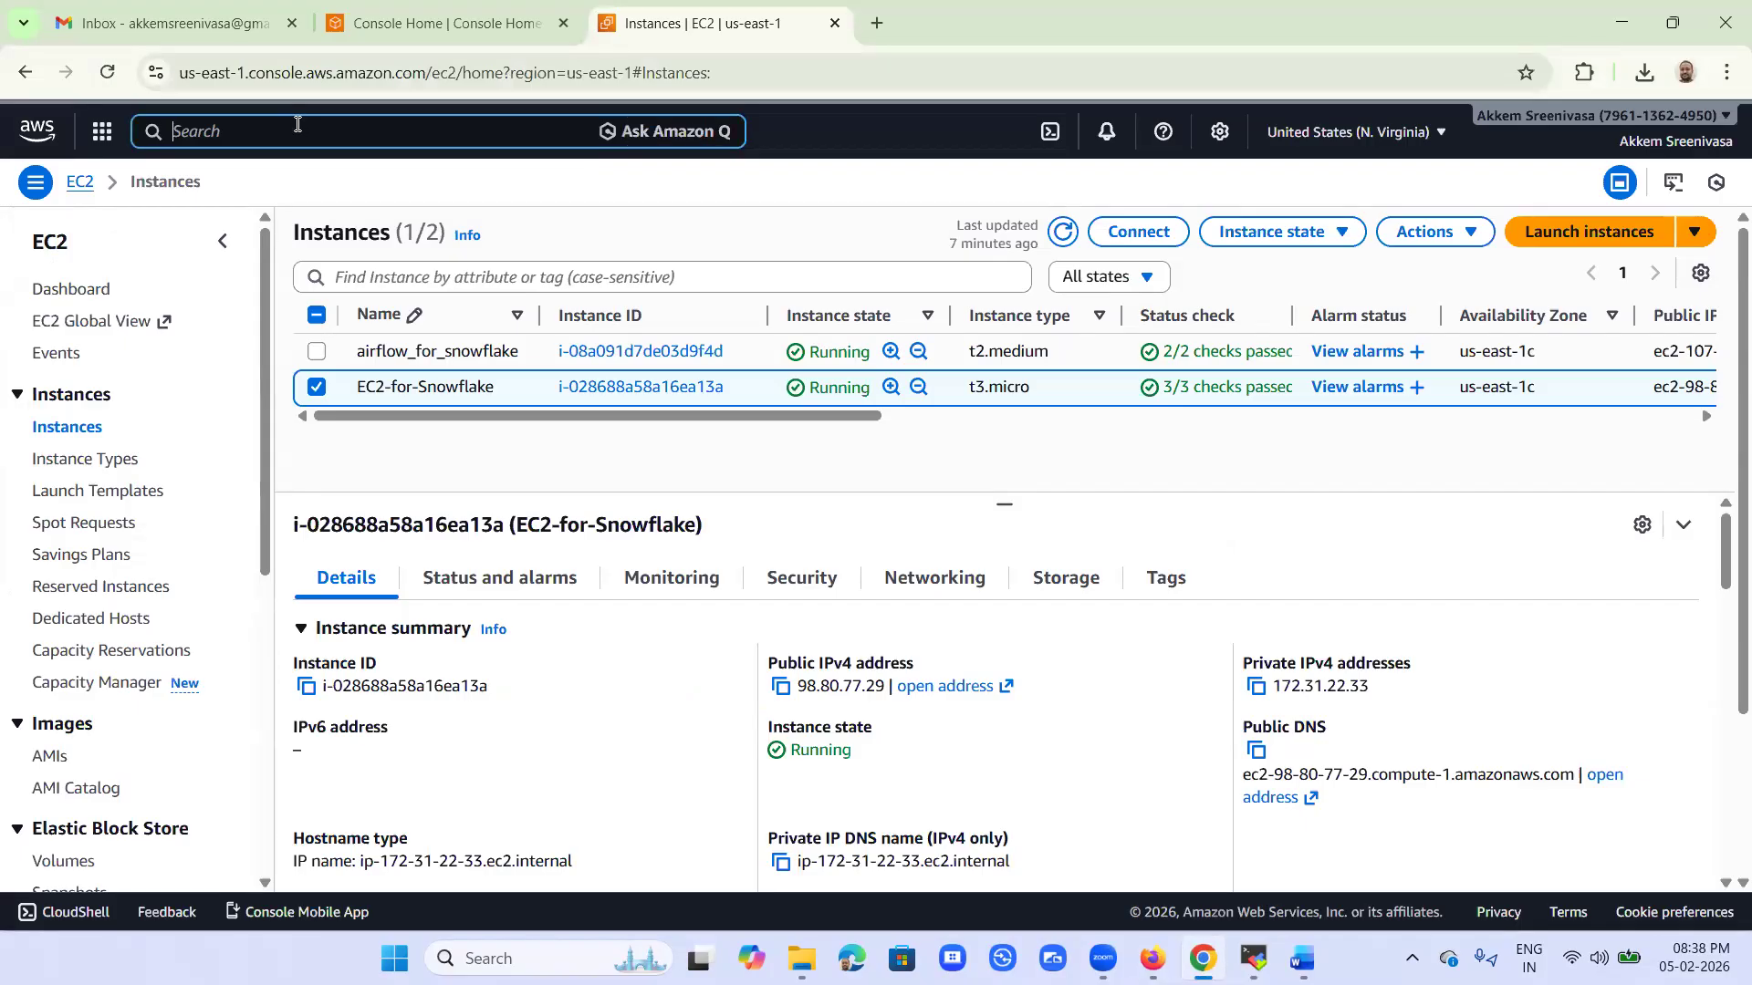
{"action": "type", "text": "s3"}
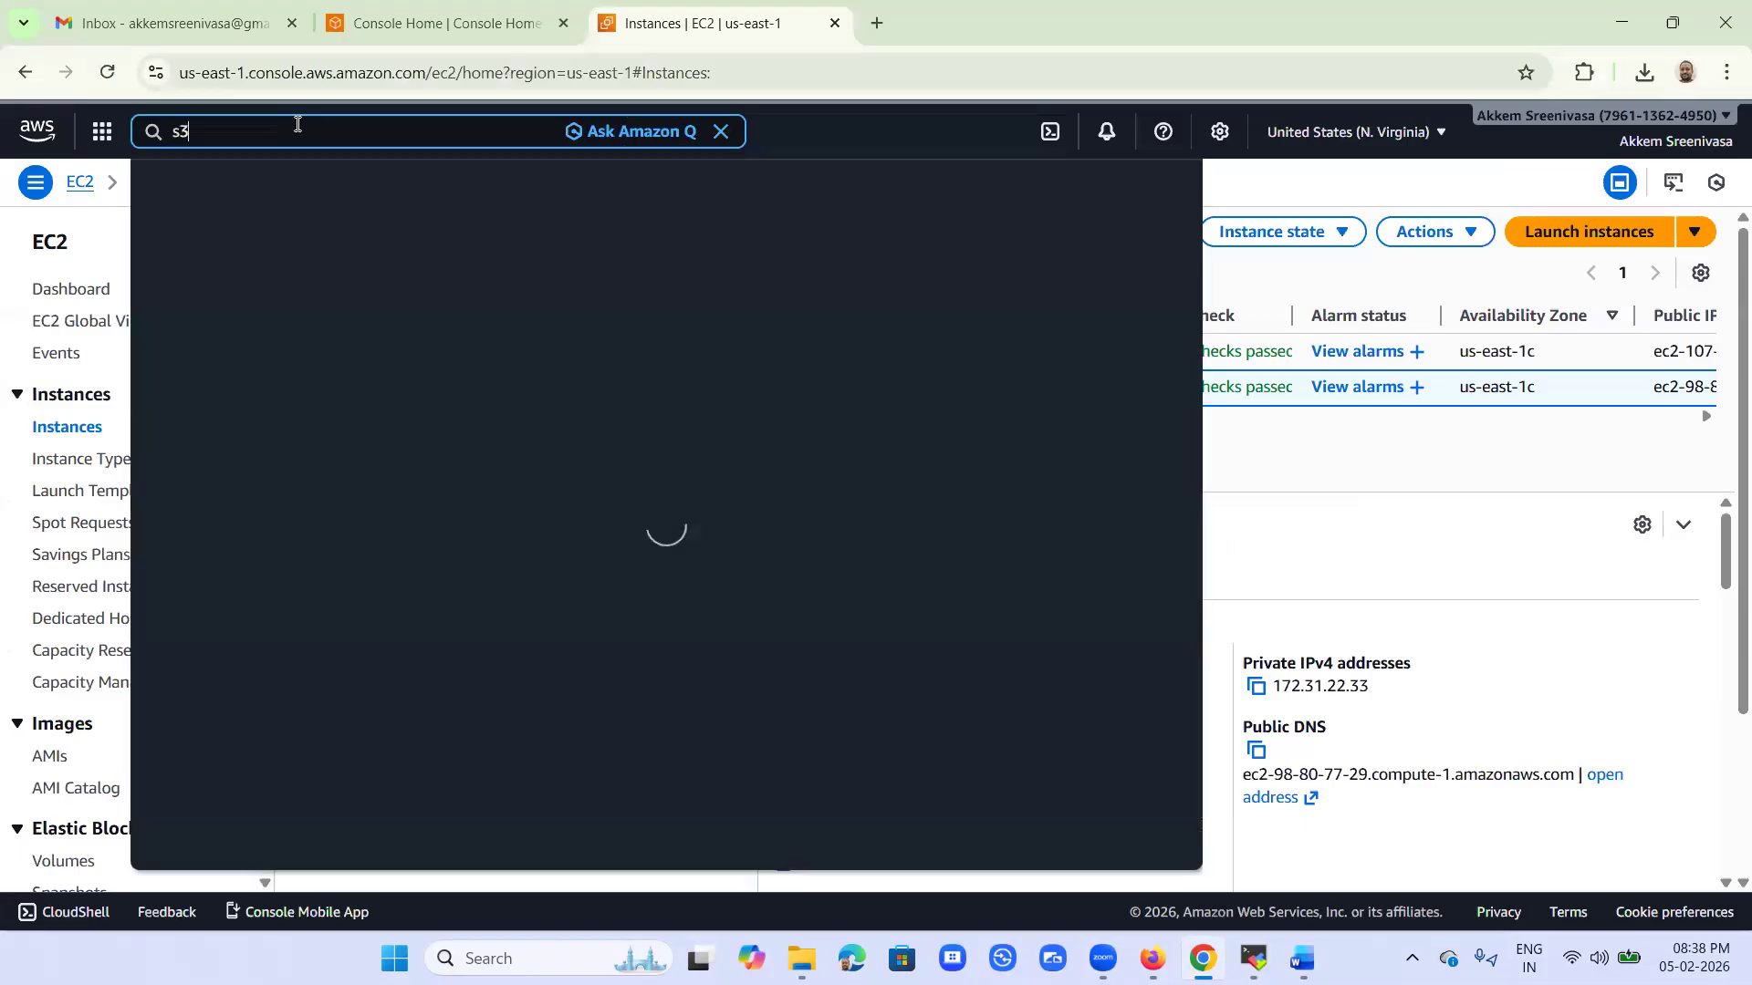
{"action": "right_click", "coordinate": [493, 255]}
{"action": "left_click", "coordinate": [589, 278]}
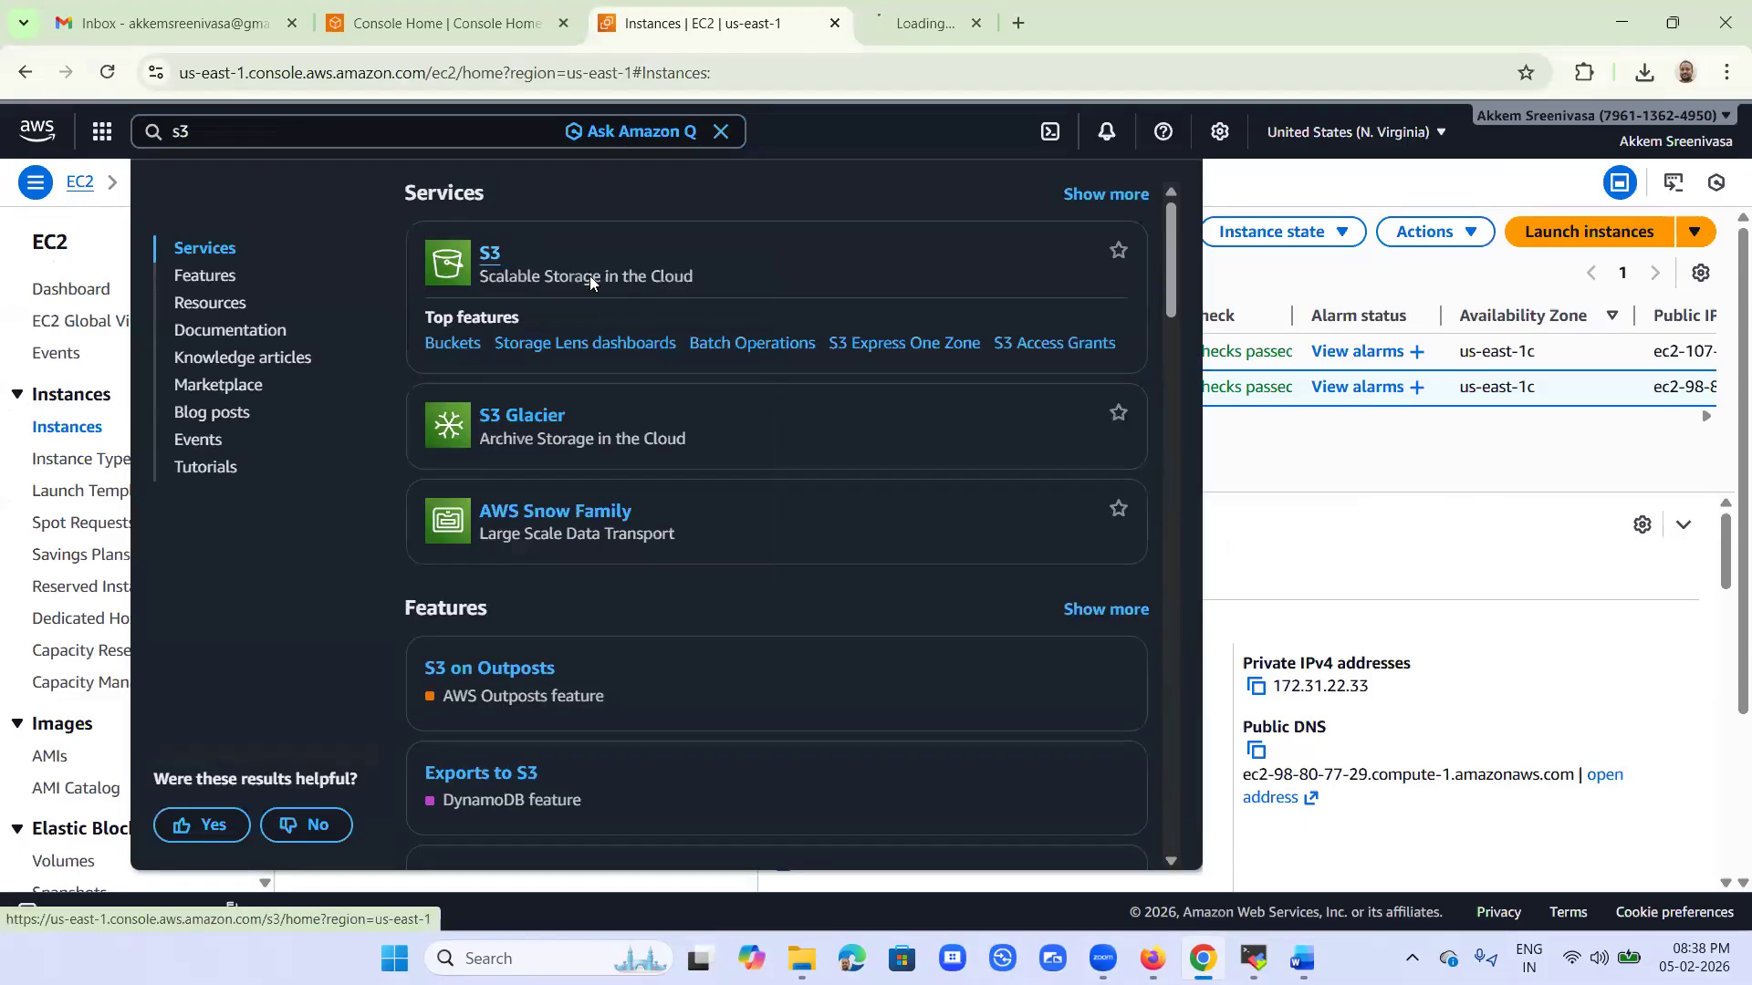
{"action": "left_click", "coordinate": [908, 41]}
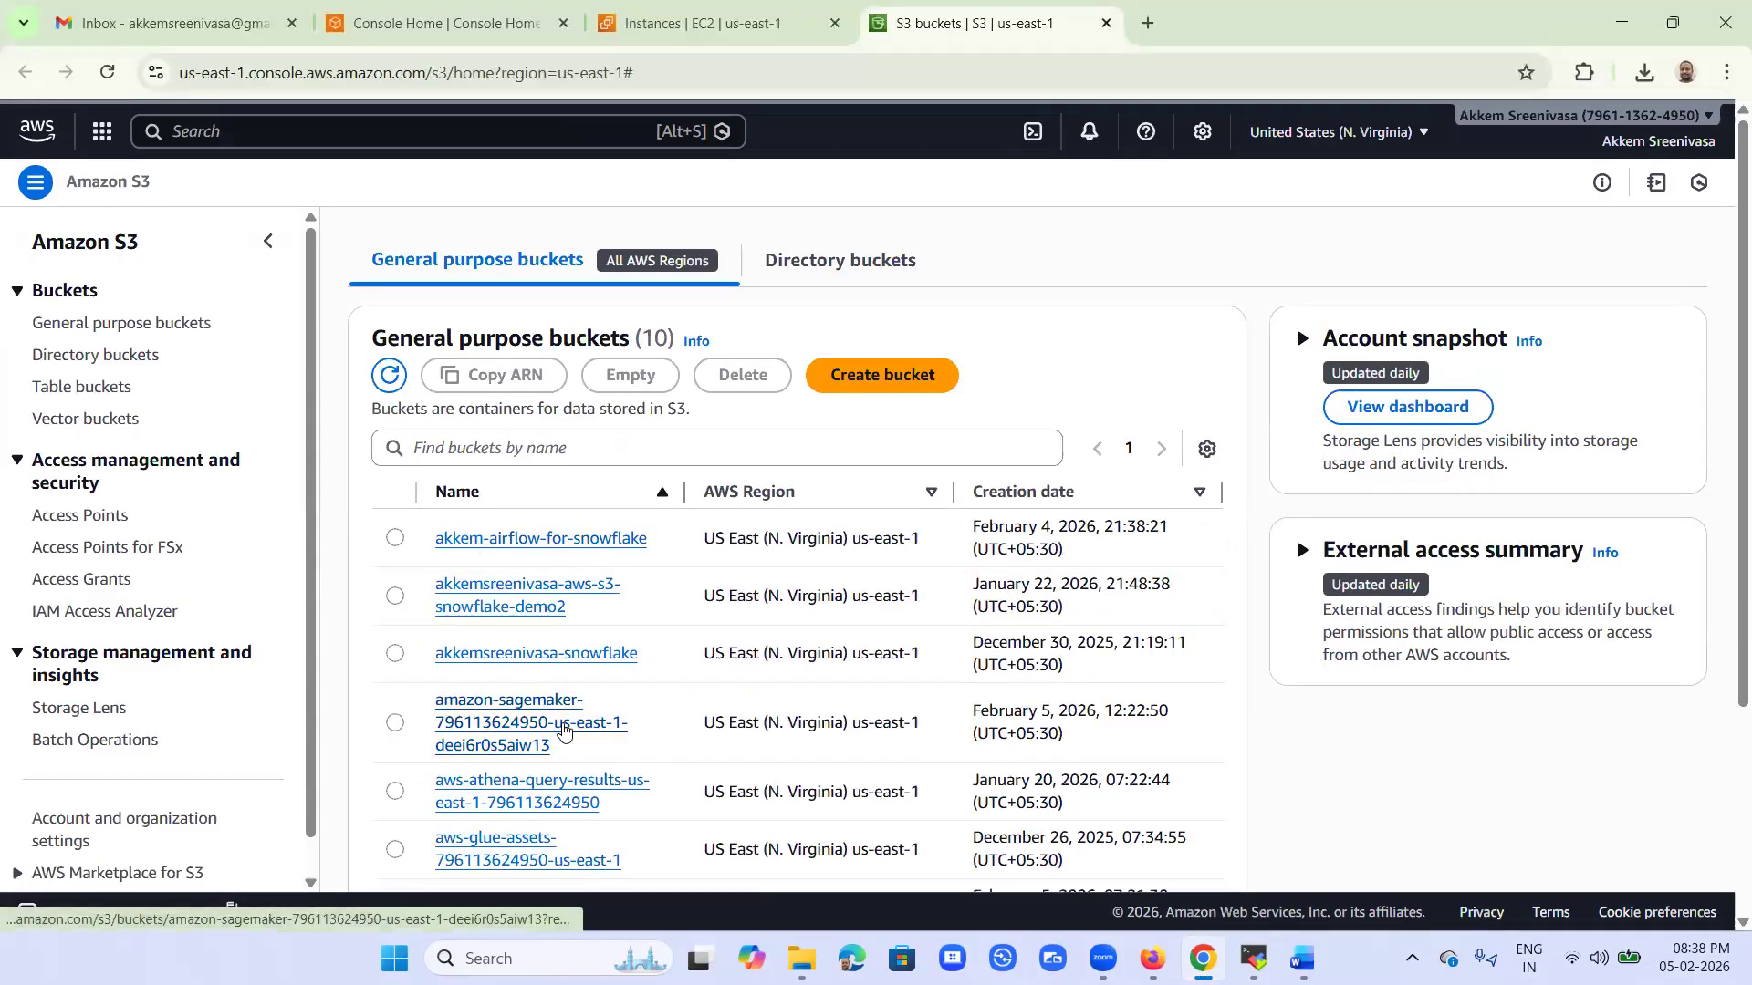
Start creating a general purpose bucket and name it snowflake-dataengineering-demo-bucket.
{"action": "scroll", "coordinate": [604, 488], "scroll_direction": "down", "scroll_amount": 3}
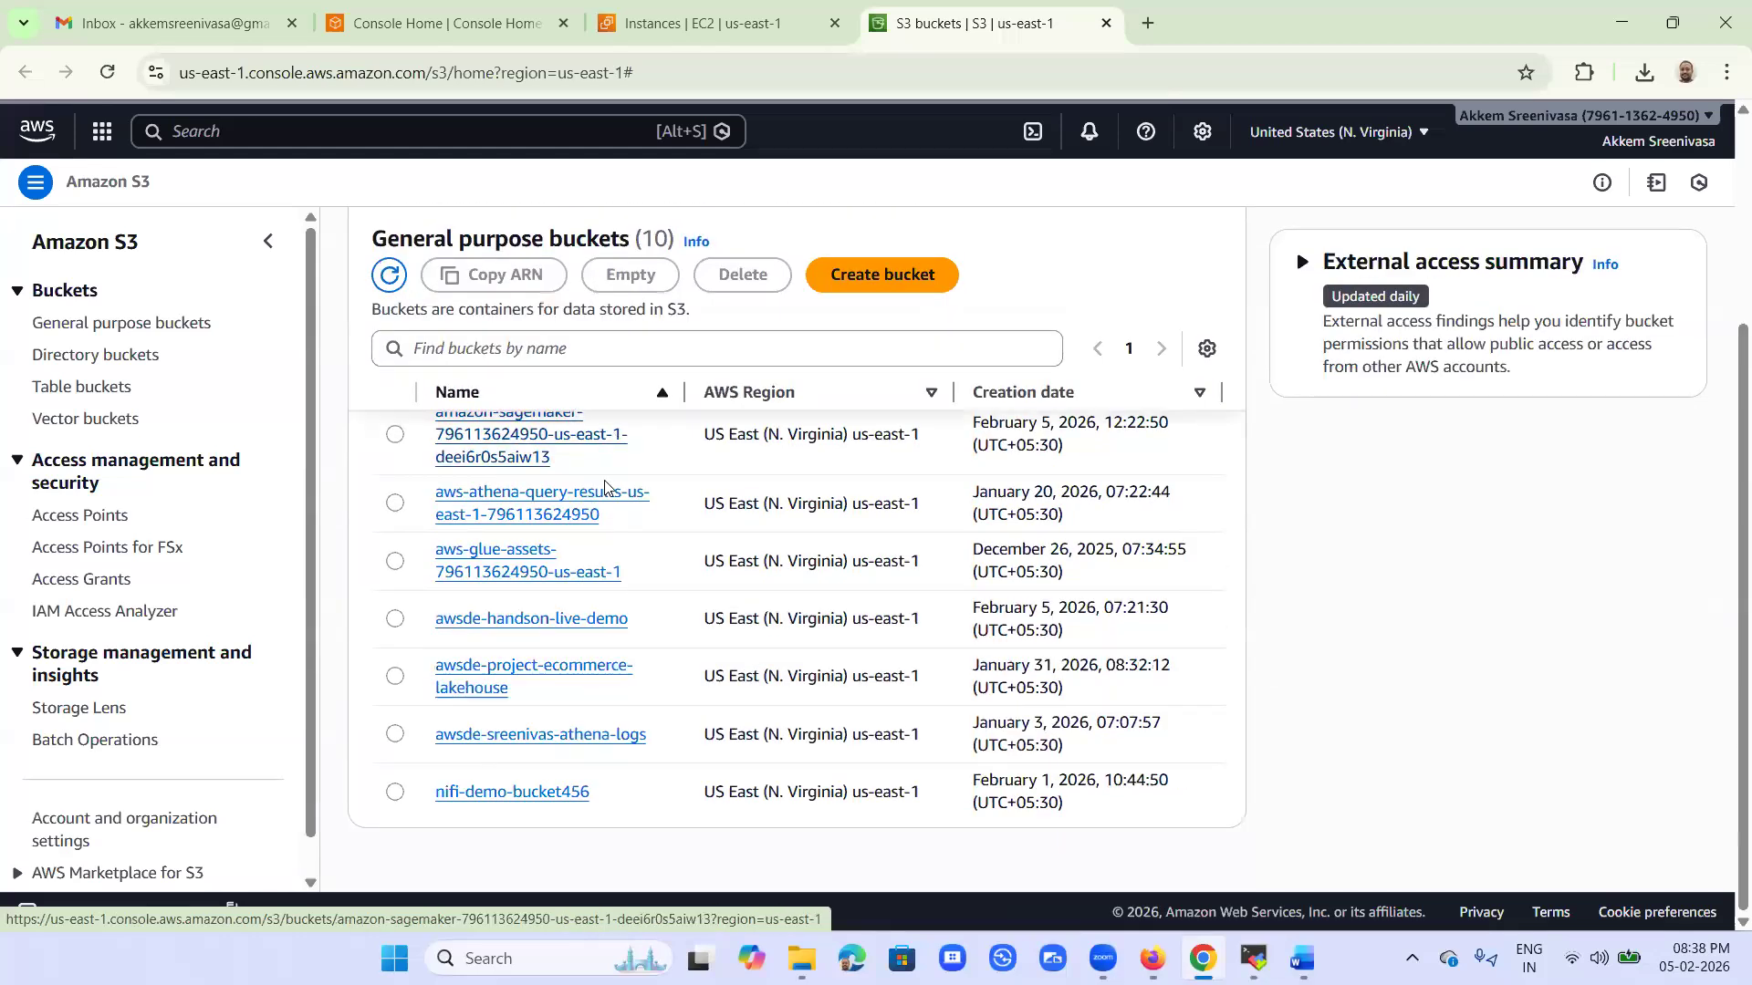
{"action": "scroll", "coordinate": [598, 584], "scroll_direction": "up", "scroll_amount": 3}
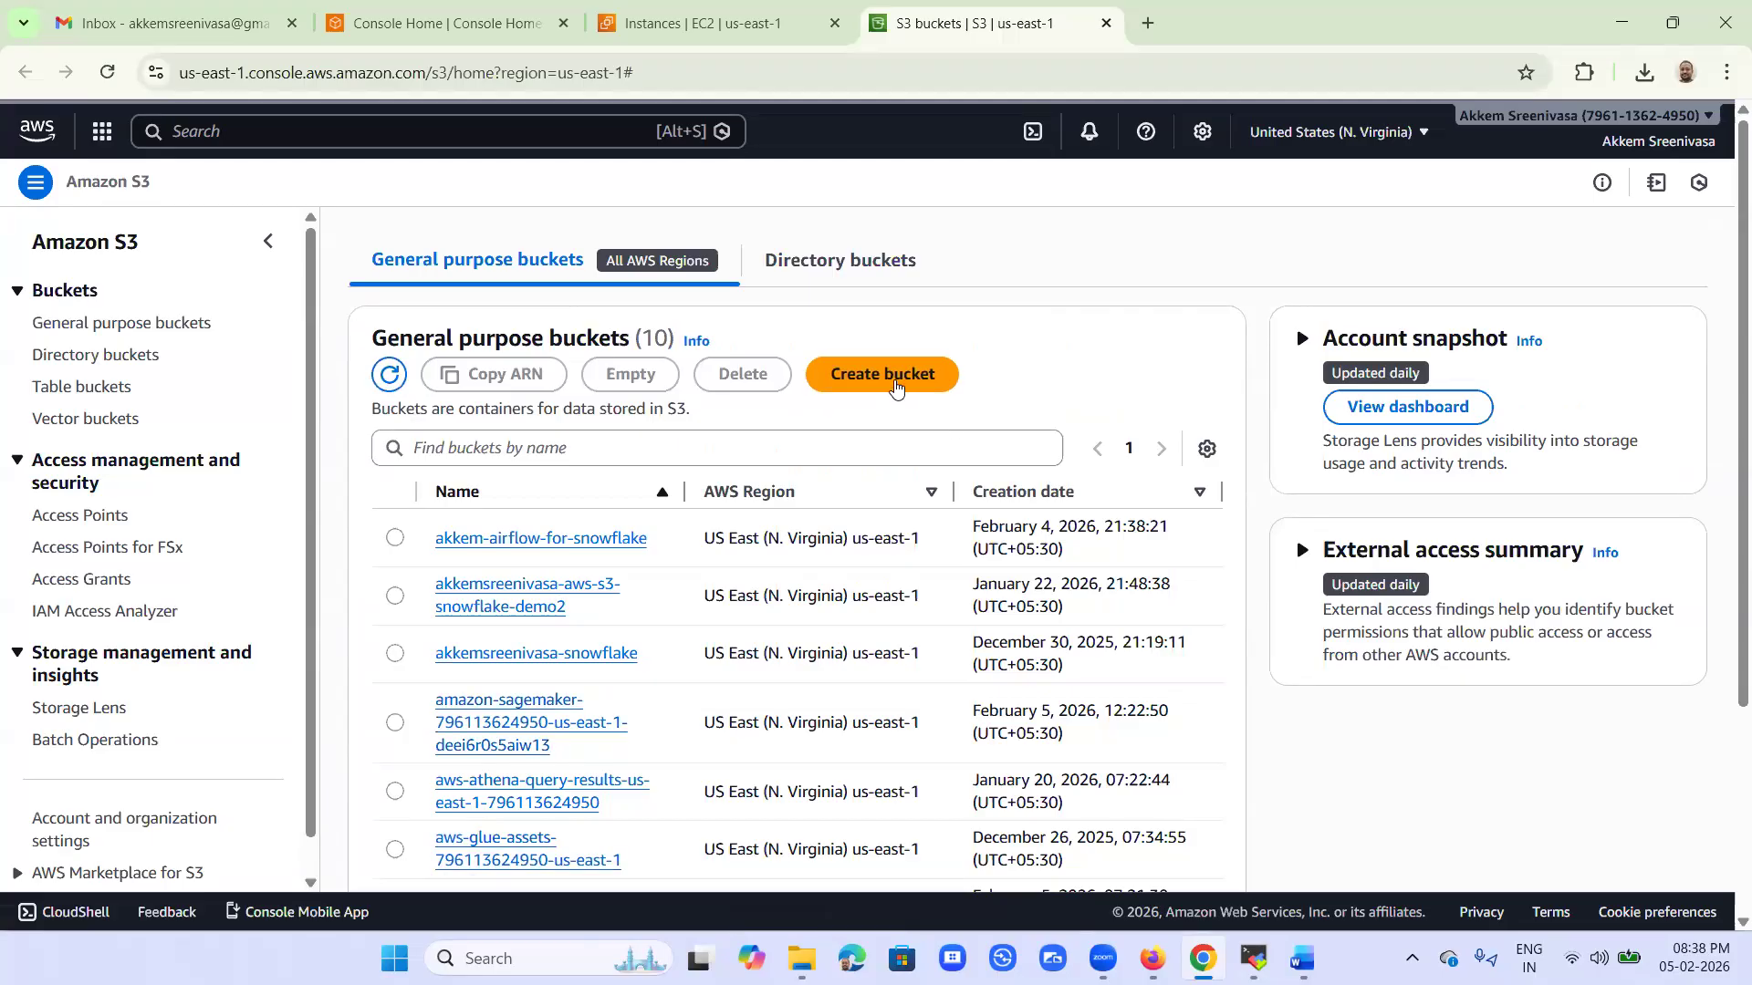
{"action": "left_click", "coordinate": [896, 384]}
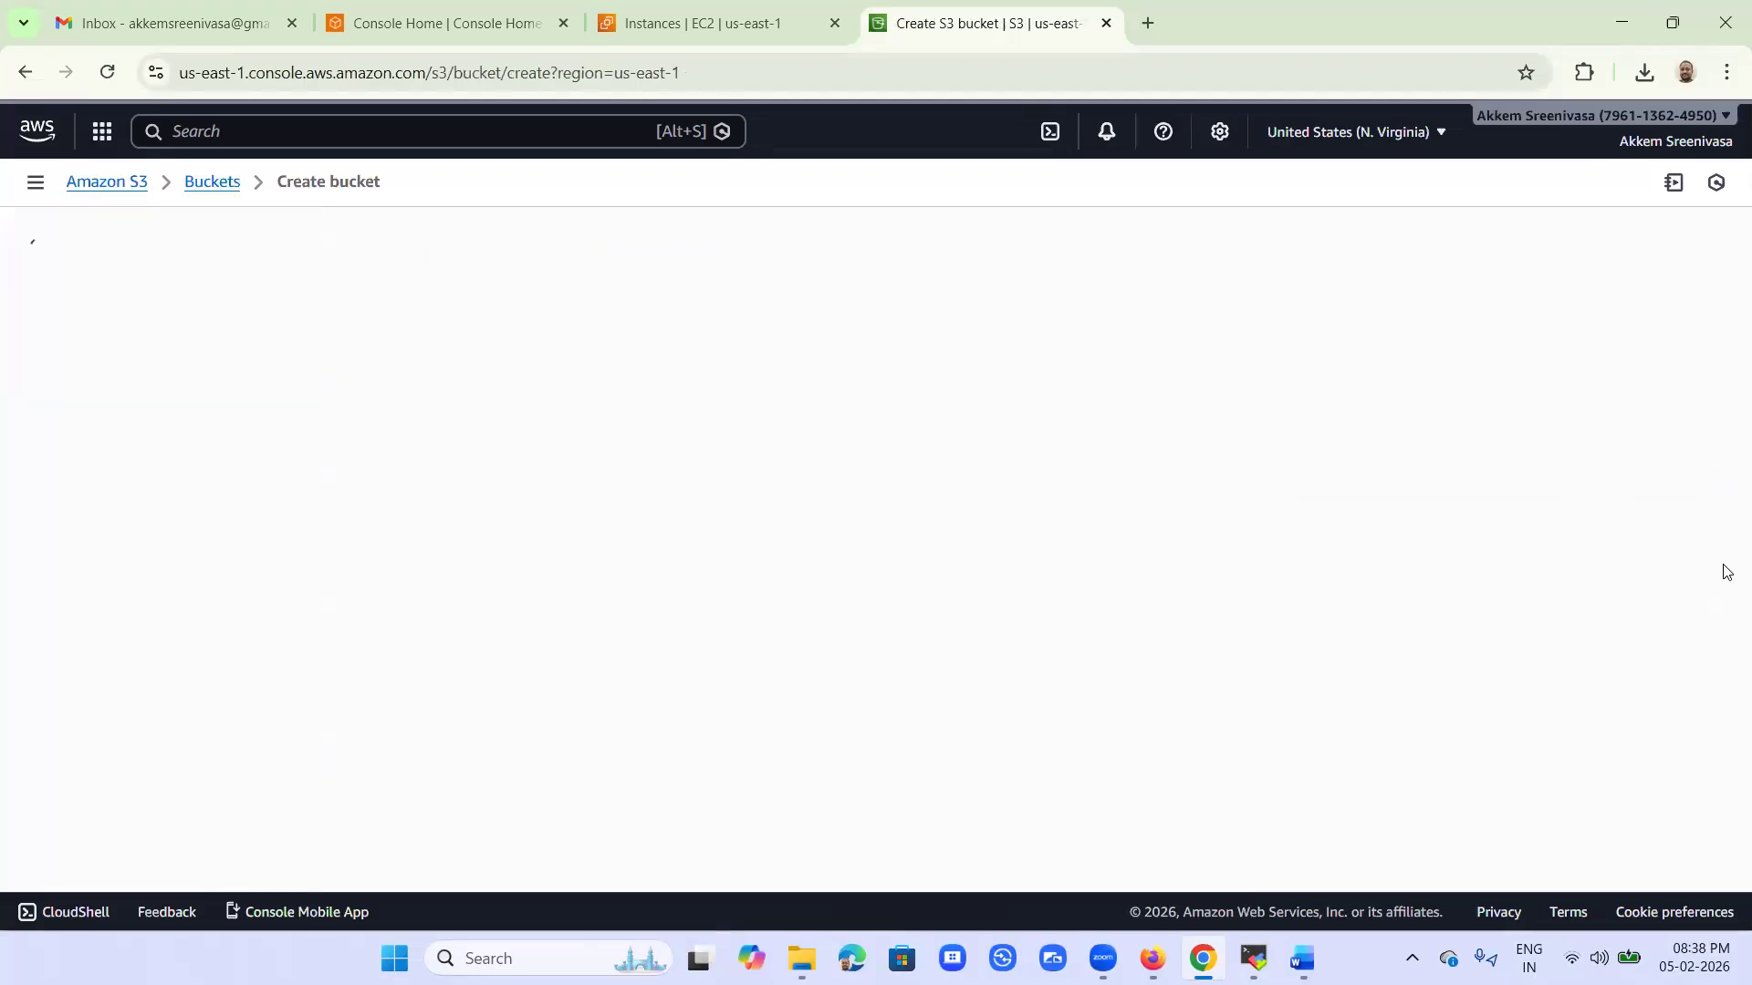
{"action": "scroll", "coordinate": [261, 382], "scroll_direction": "down", "scroll_amount": 3}
{"action": "left_click", "coordinate": [261, 383]}
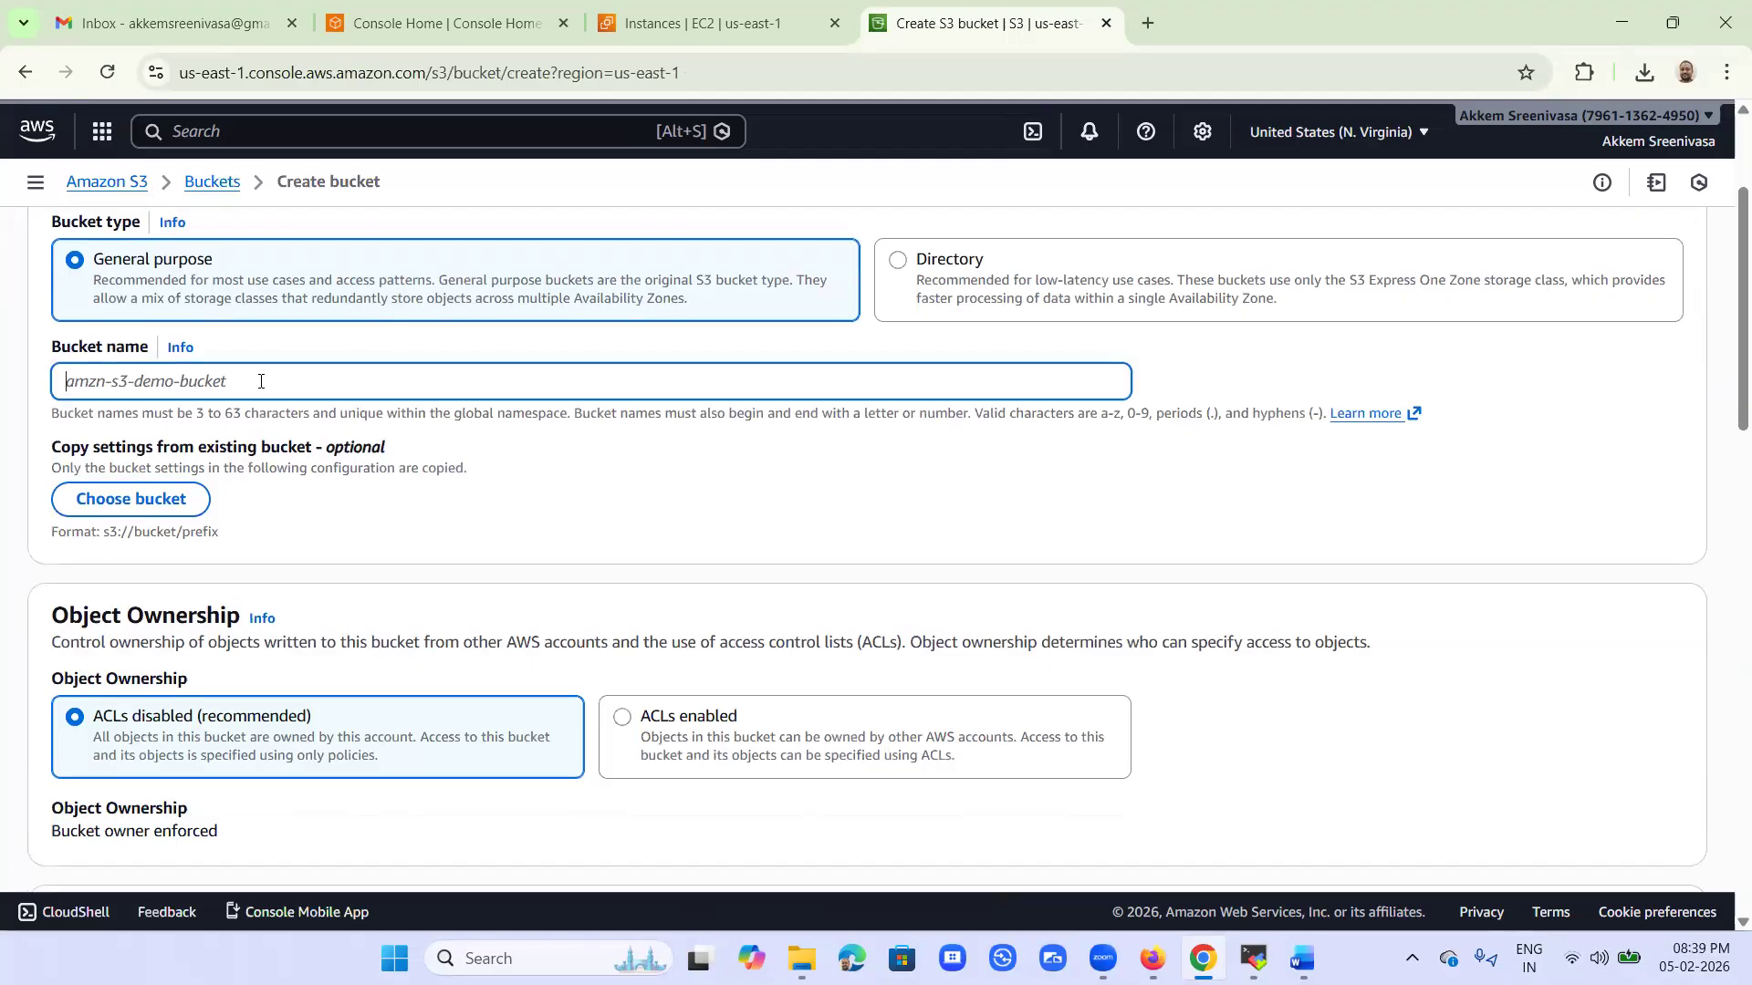
{"action": "type", "text": "snowflake-"}
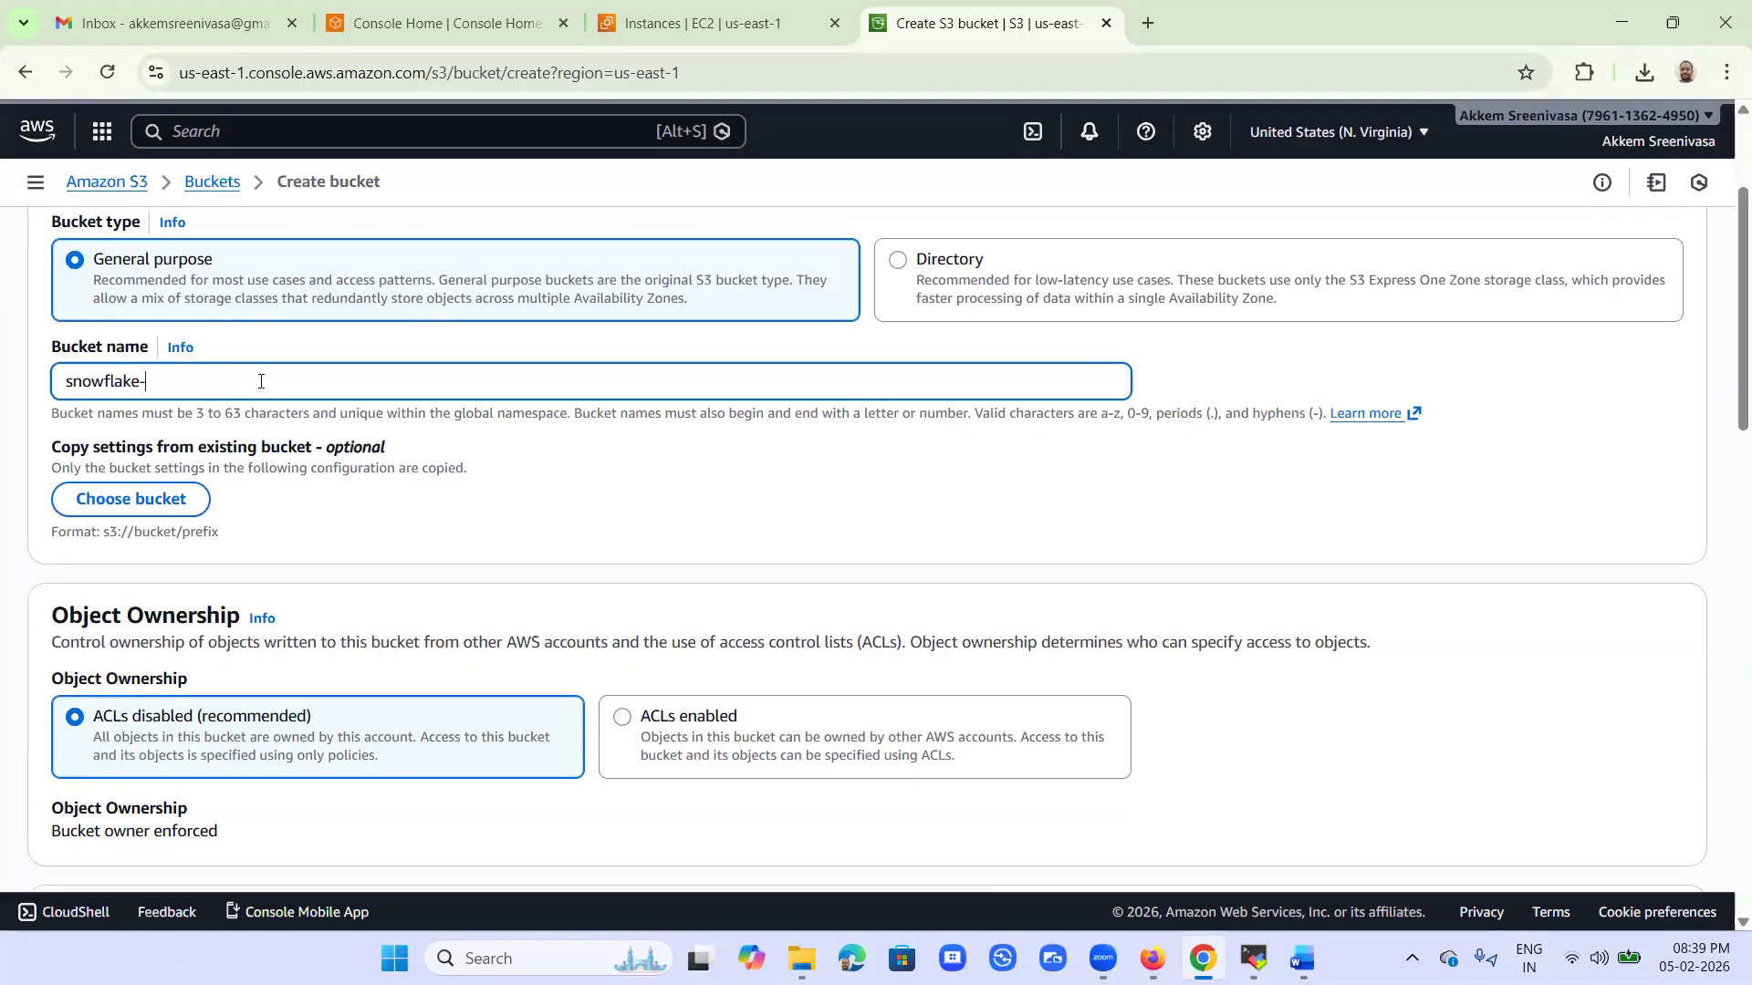
{"action": "type", "text": "dem"}
{"action": "type", "text": "data"}
{"action": "type", "text": "enginee"}
{"action": "type", "text": "ring"}
{"action": "type", "text": "-demo-bucket"}
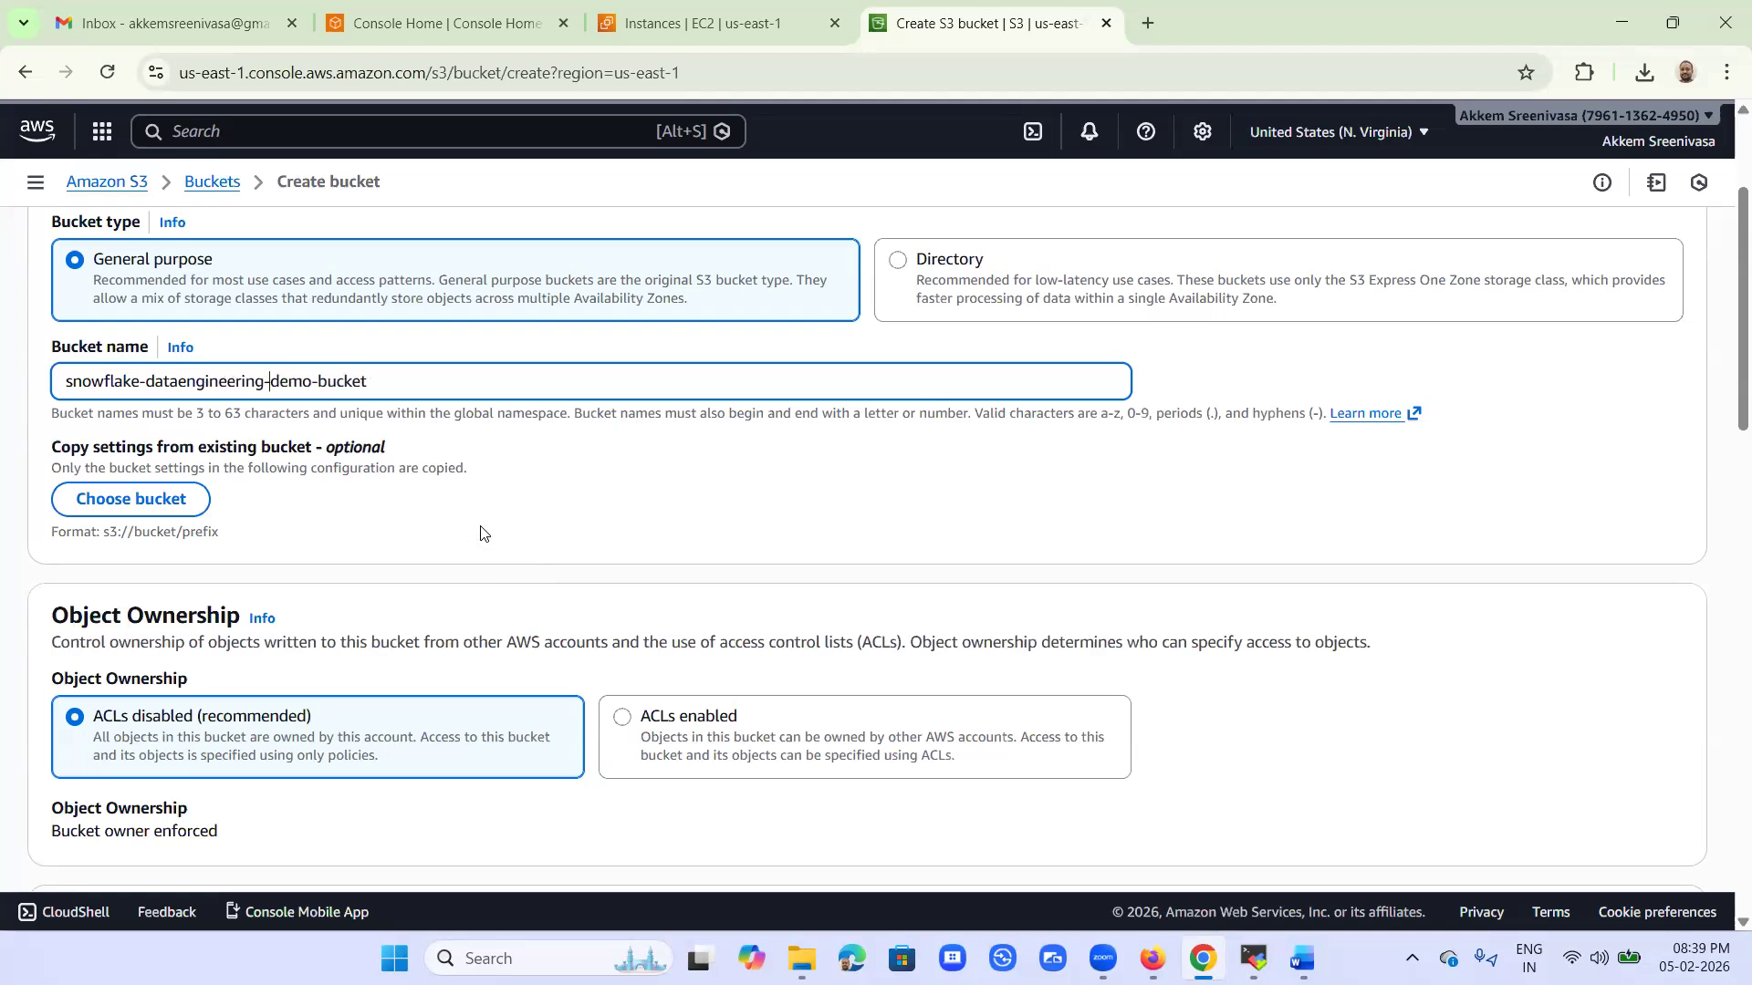
Turn off Block all public access for the new bucket and acknowledge that its objects might become public.
{"action": "scroll", "coordinate": [586, 506], "scroll_direction": "down", "scroll_amount": 5}
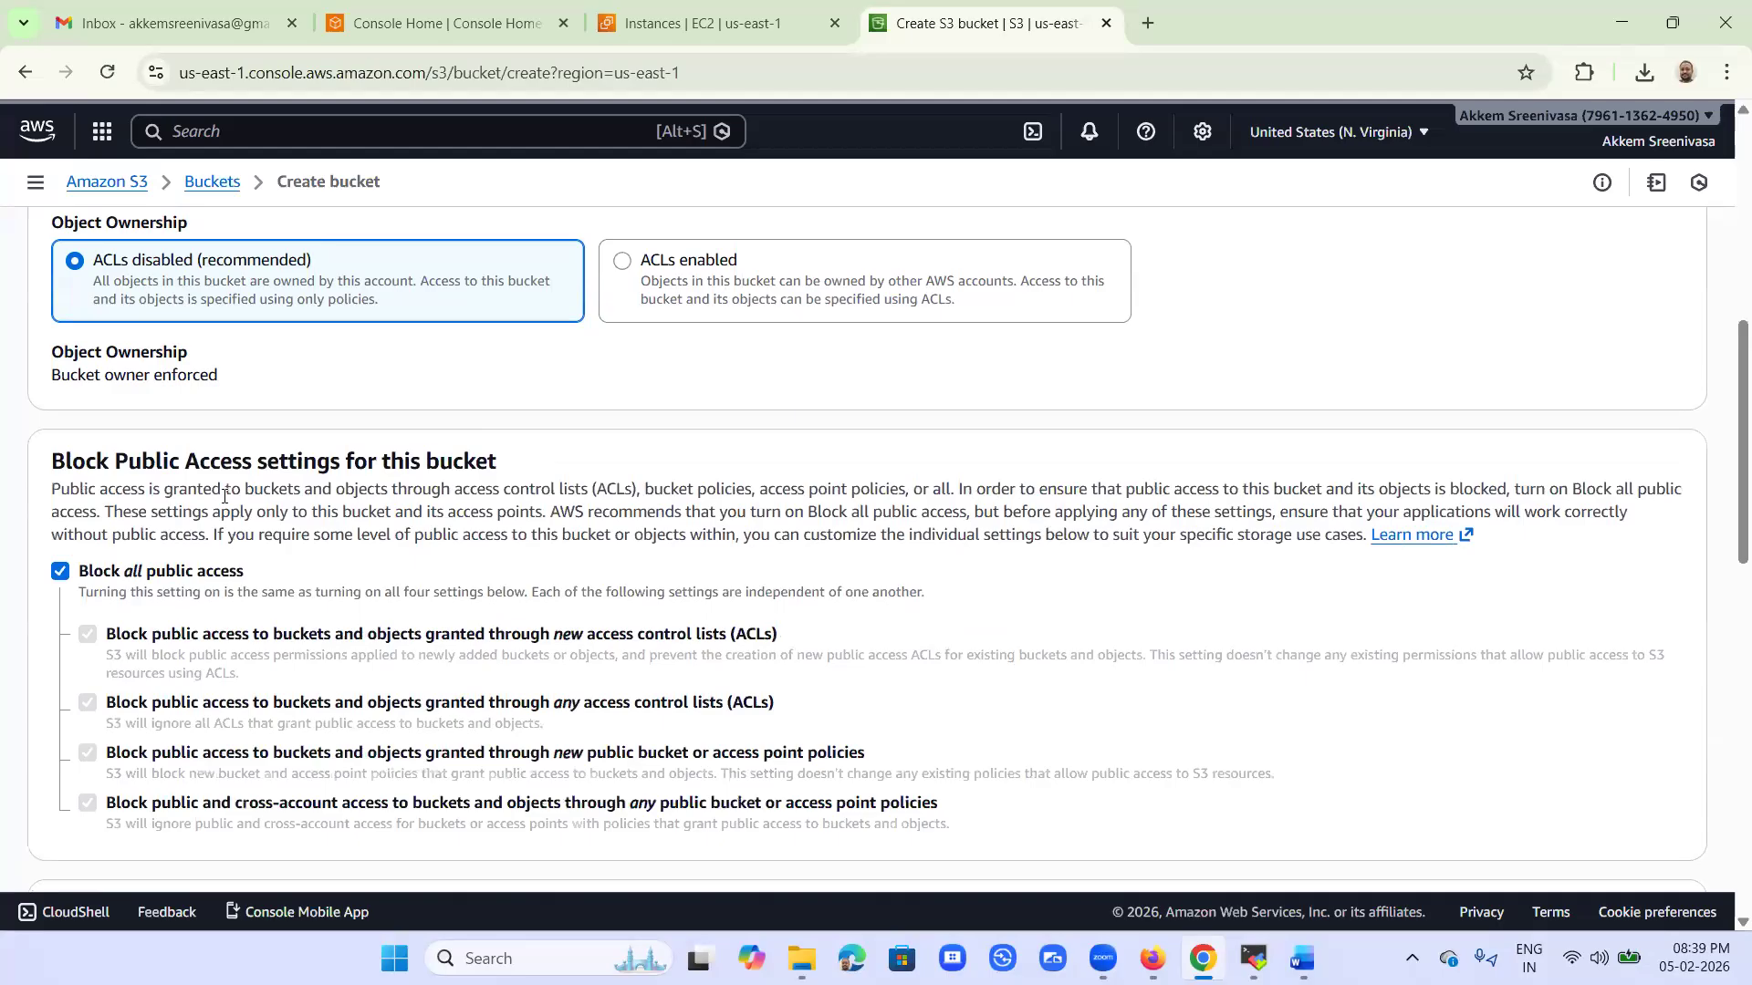
{"action": "left_click", "coordinate": [61, 572]}
{"action": "scroll", "coordinate": [421, 556], "scroll_direction": "down", "scroll_amount": 4}
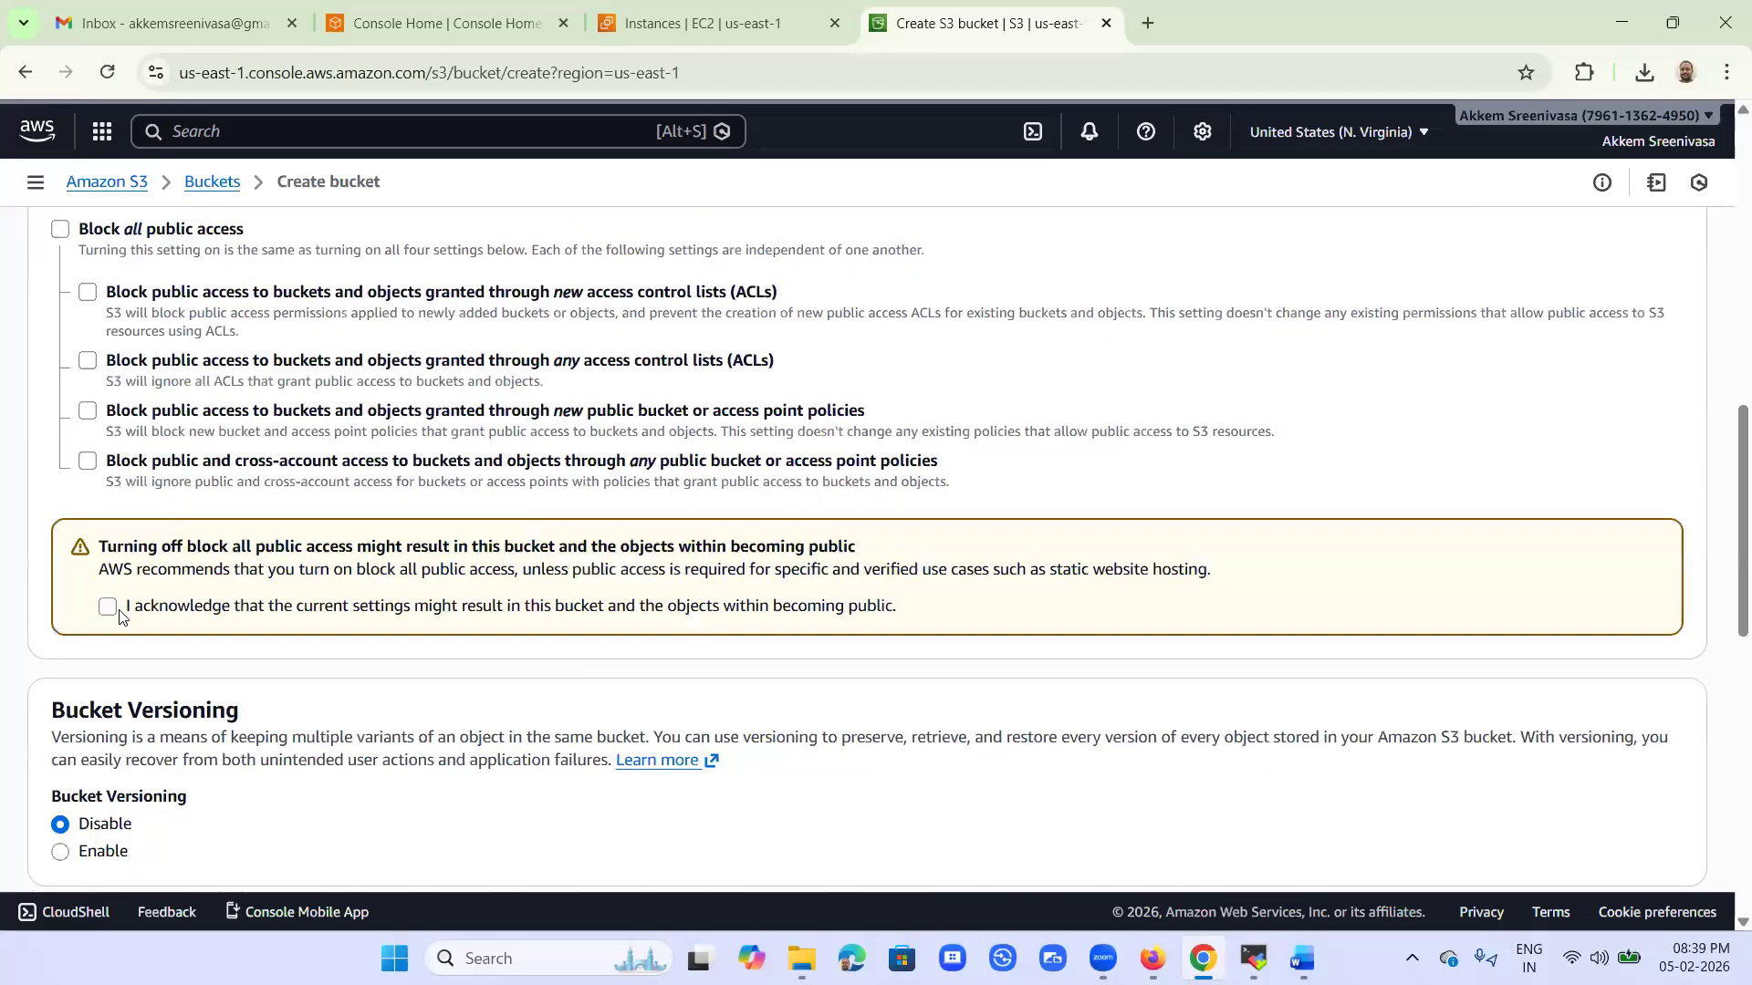
{"action": "left_click", "coordinate": [111, 607]}
Create the bucket with versioning disabled and open snowflake-dataengineering-demo-bucket from the bucket list.
{"action": "scroll", "coordinate": [910, 548], "scroll_direction": "down", "scroll_amount": 11}
{"action": "left_click", "coordinate": [1630, 832]}
{"action": "scroll", "coordinate": [312, 606], "scroll_direction": "up", "scroll_amount": 10}
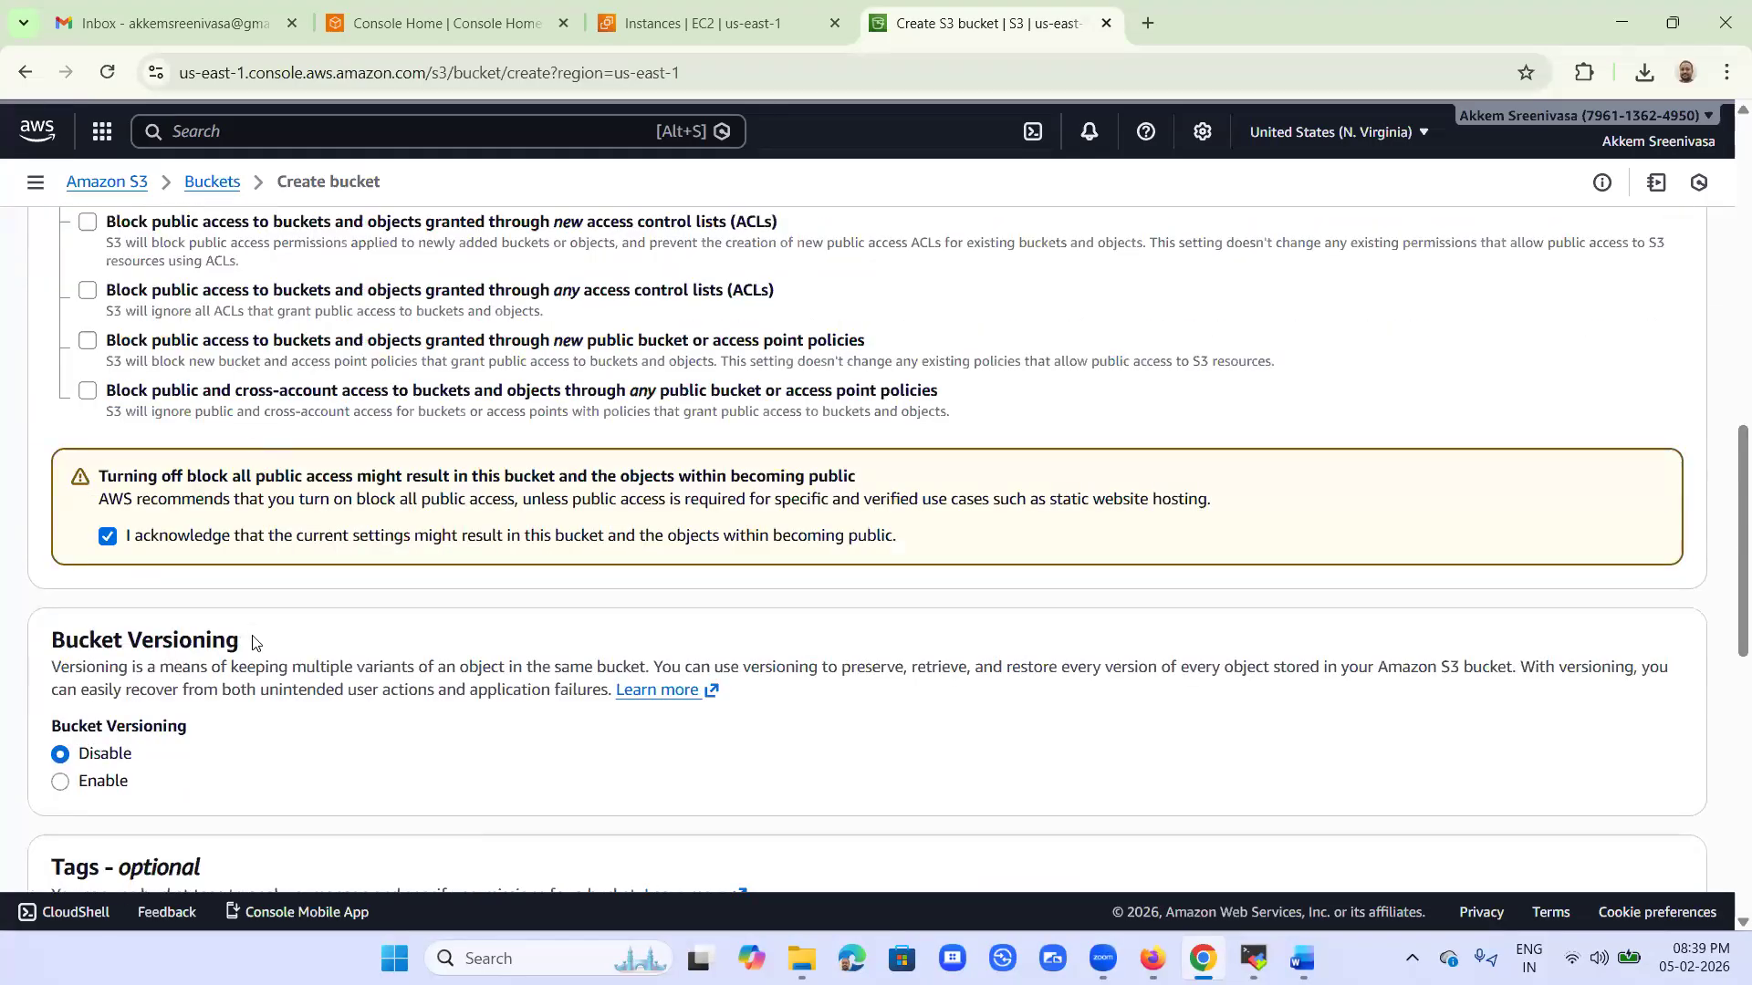
{"action": "scroll", "coordinate": [253, 642], "scroll_direction": "down", "scroll_amount": 10}
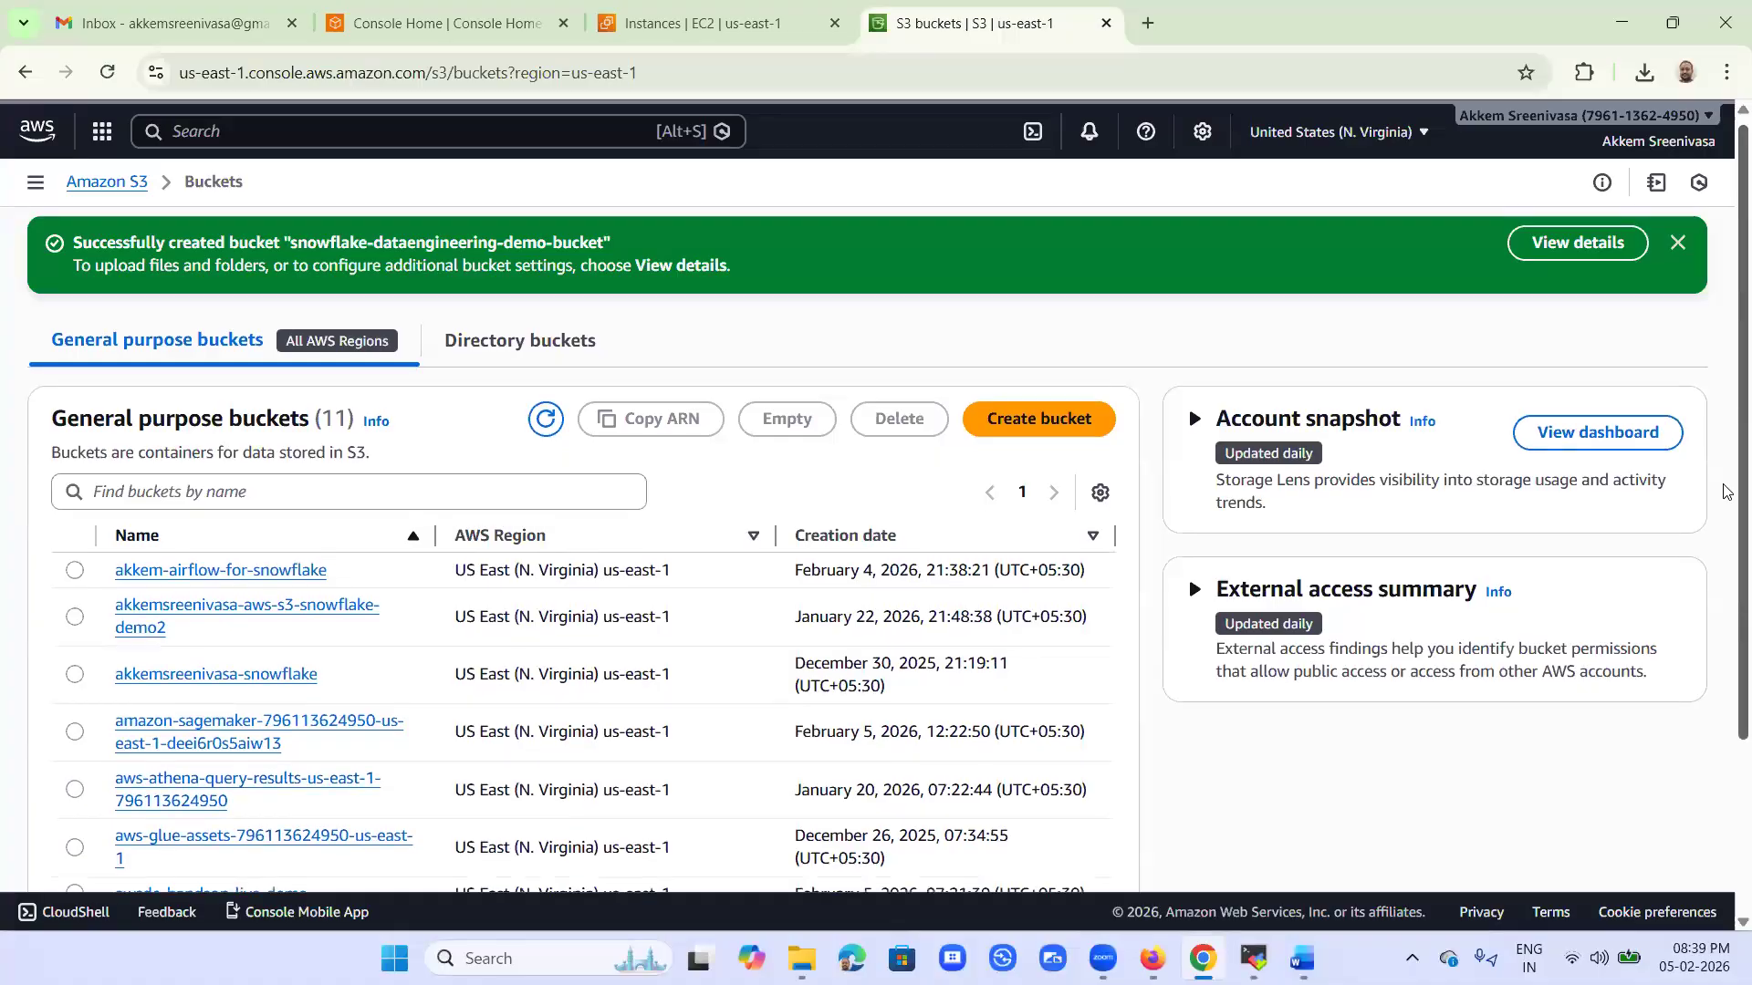
{"action": "scroll", "coordinate": [1727, 492], "scroll_direction": "down", "scroll_amount": 3}
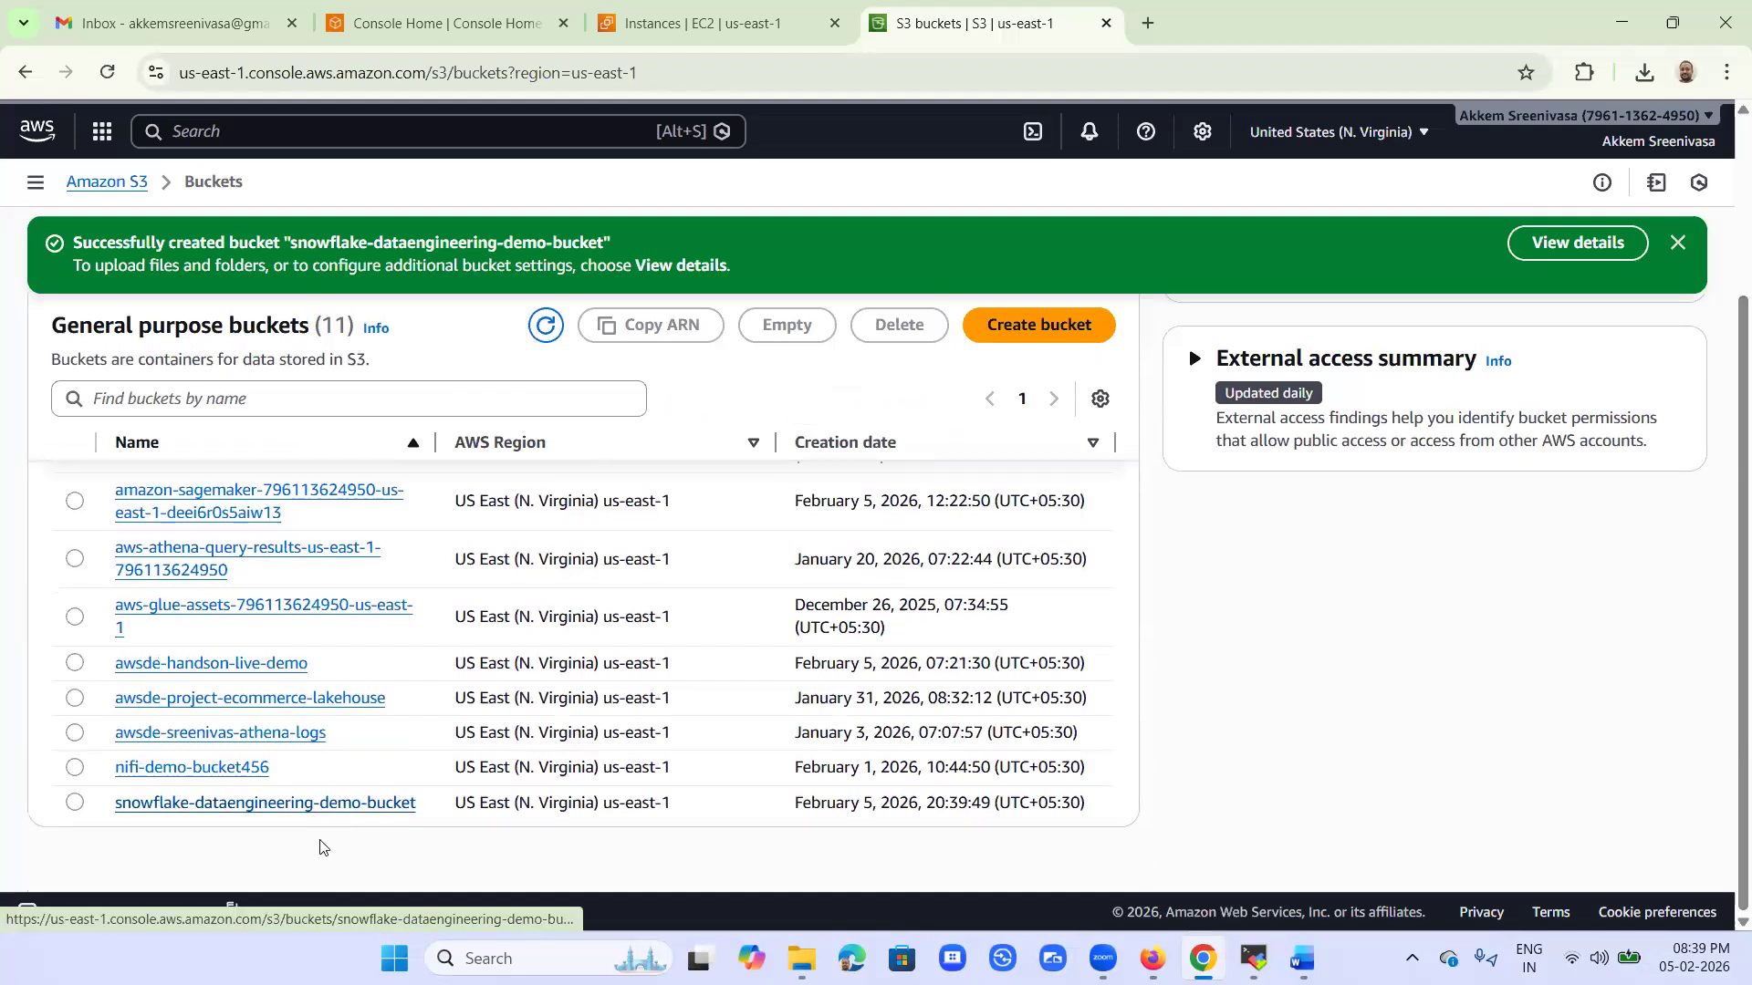
{"action": "left_click", "coordinate": [285, 806]}
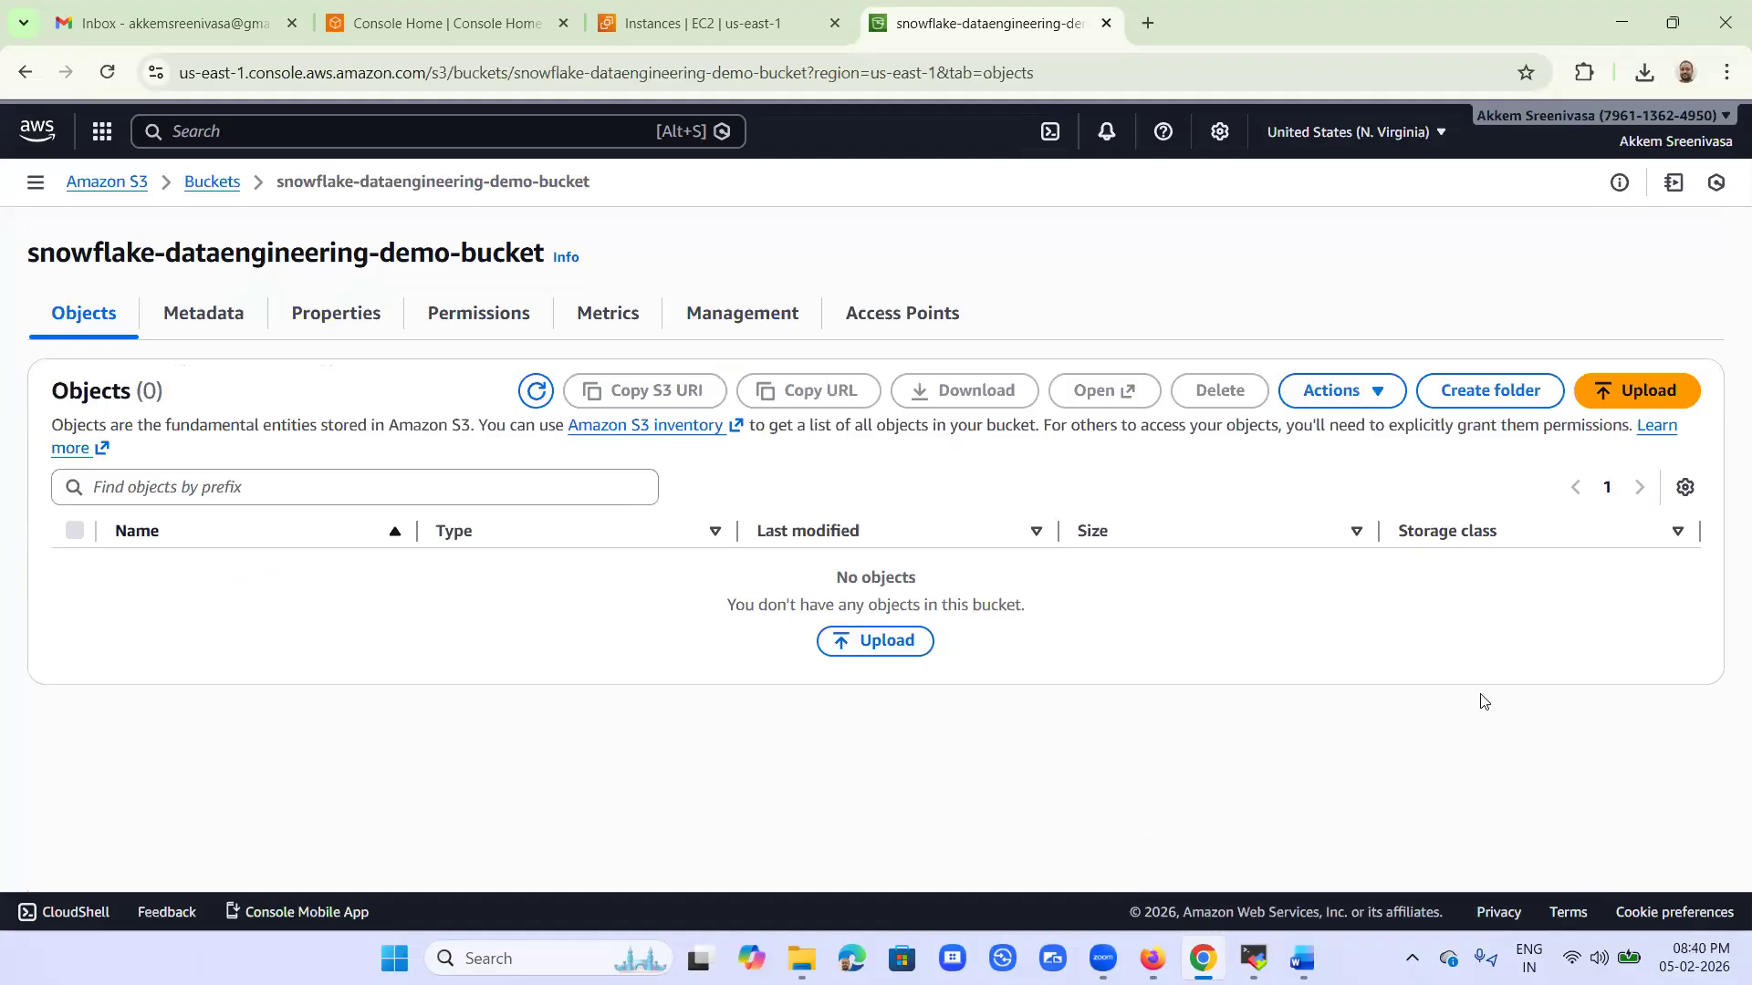
Start an upload to the bucket and add employees.csv from the Datasets\Snowflake folder on the C: drive.
{"action": "left_click", "coordinate": [1659, 388]}
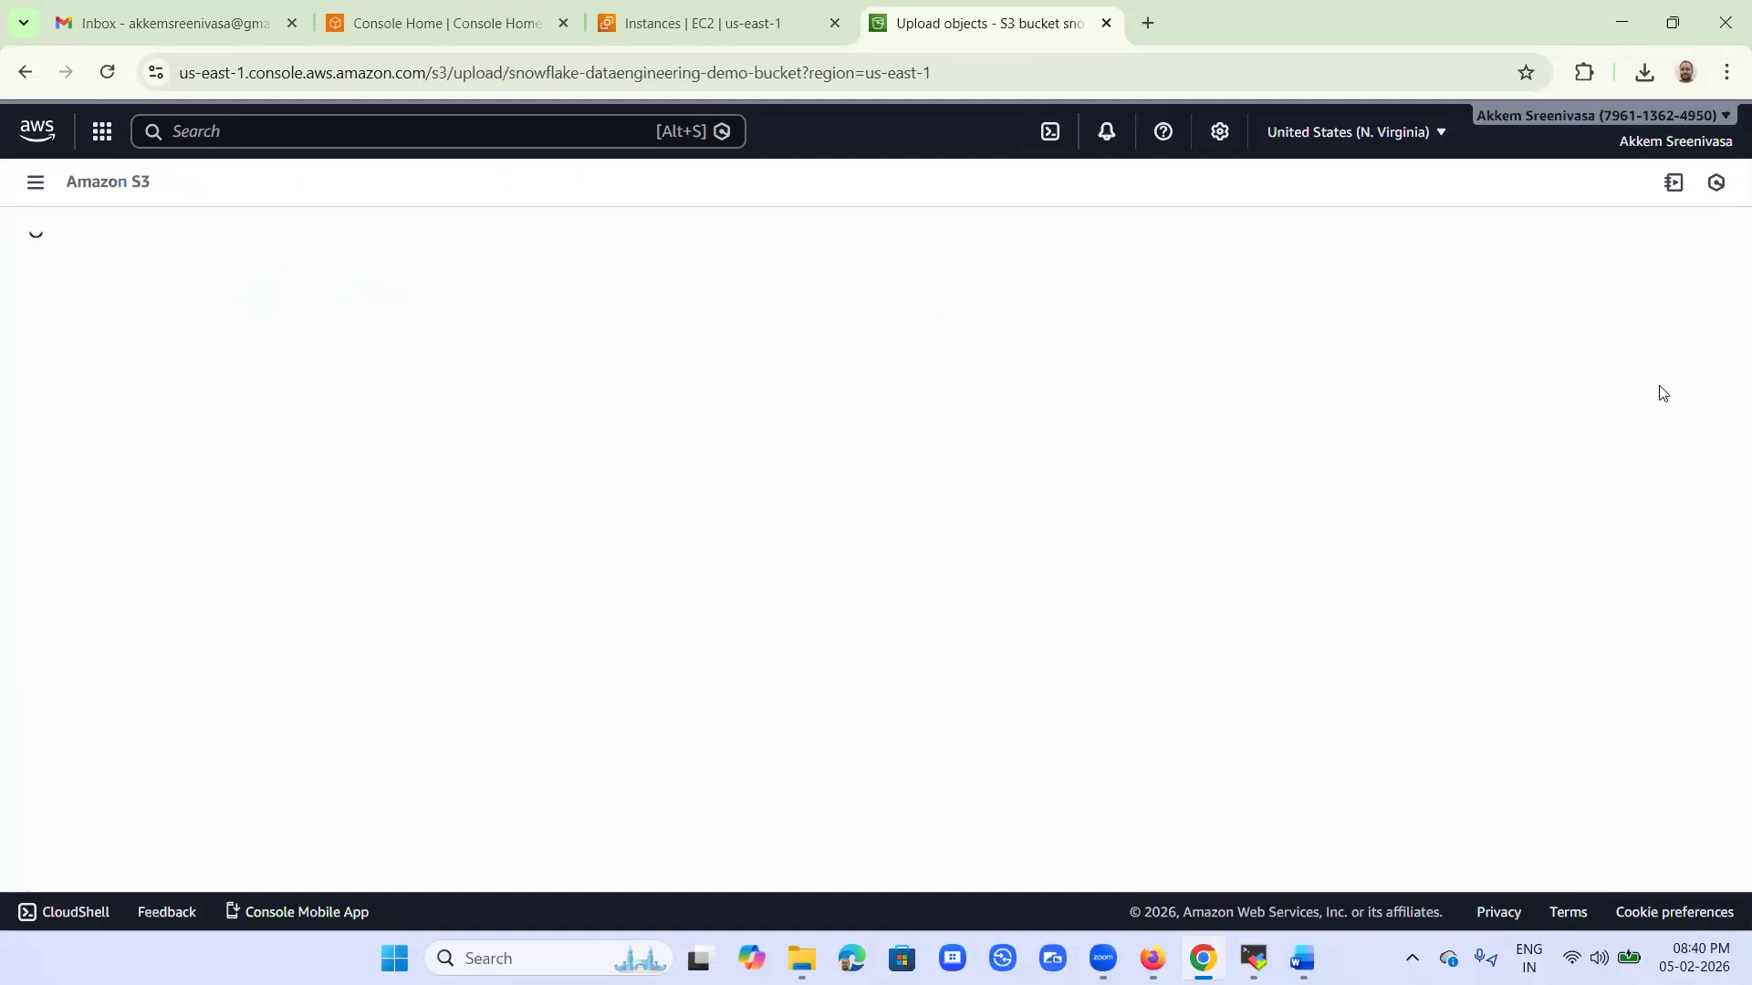
{"action": "left_click", "coordinate": [1485, 462]}
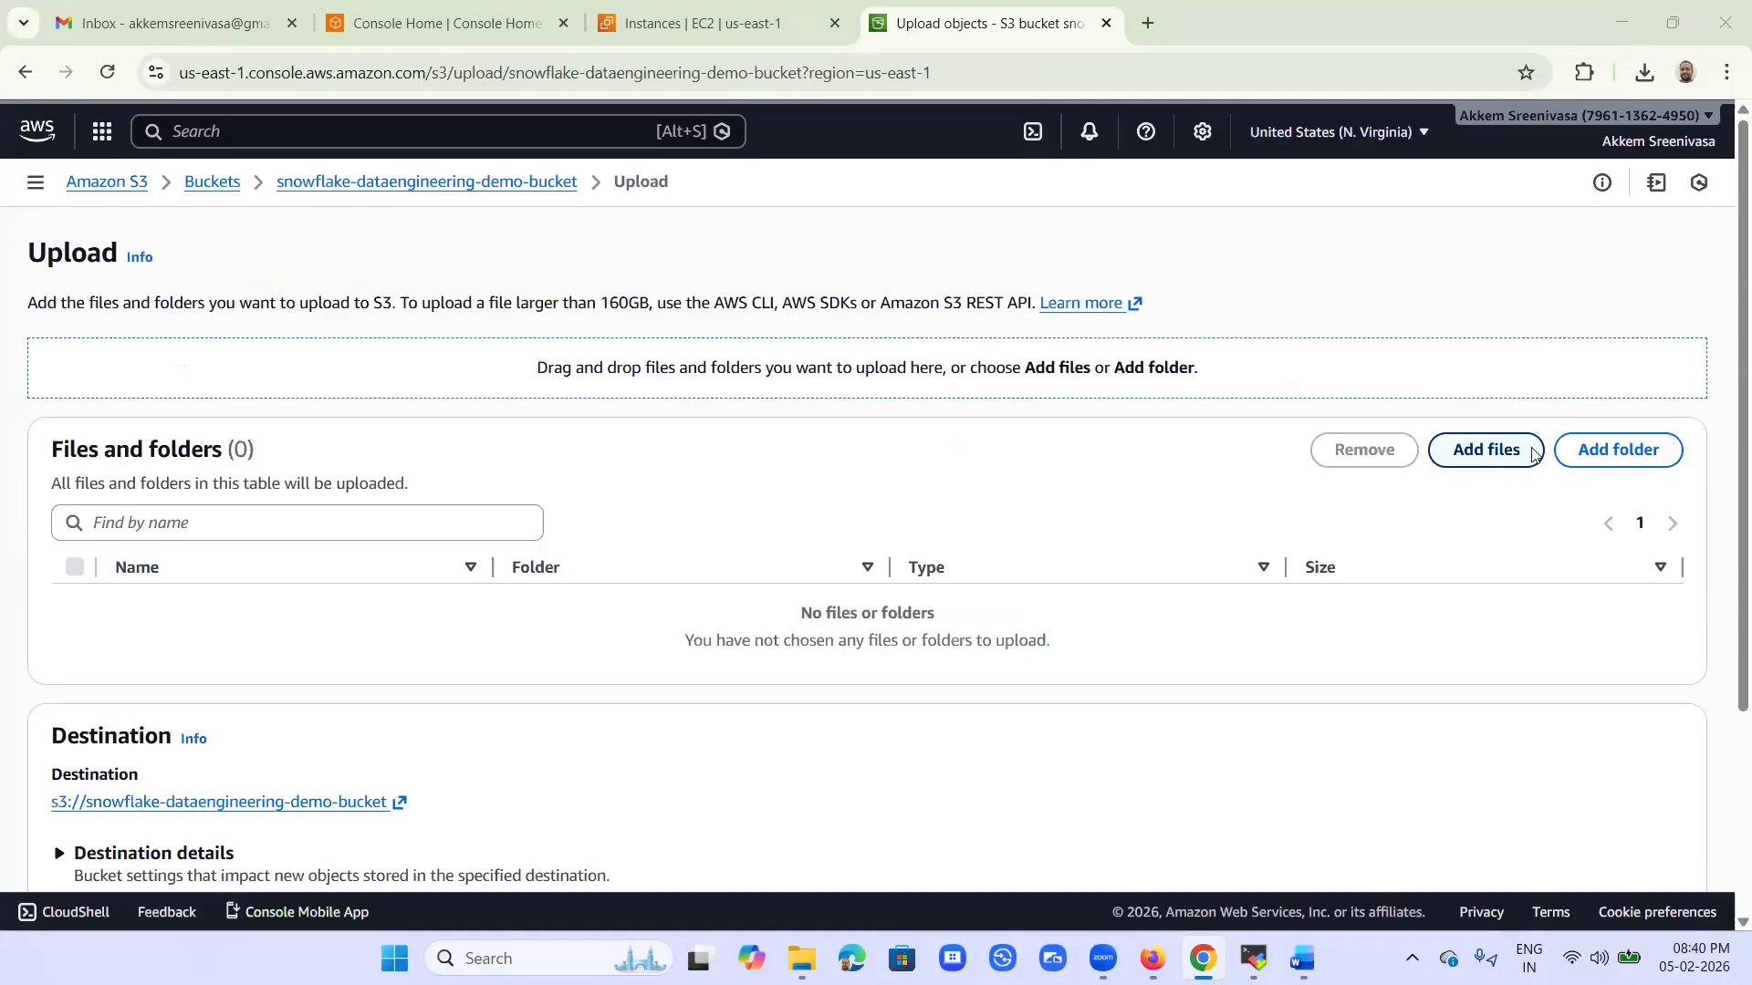
{"action": "left_click", "coordinate": [1487, 456]}
{"action": "left_click", "coordinate": [831, 550]}
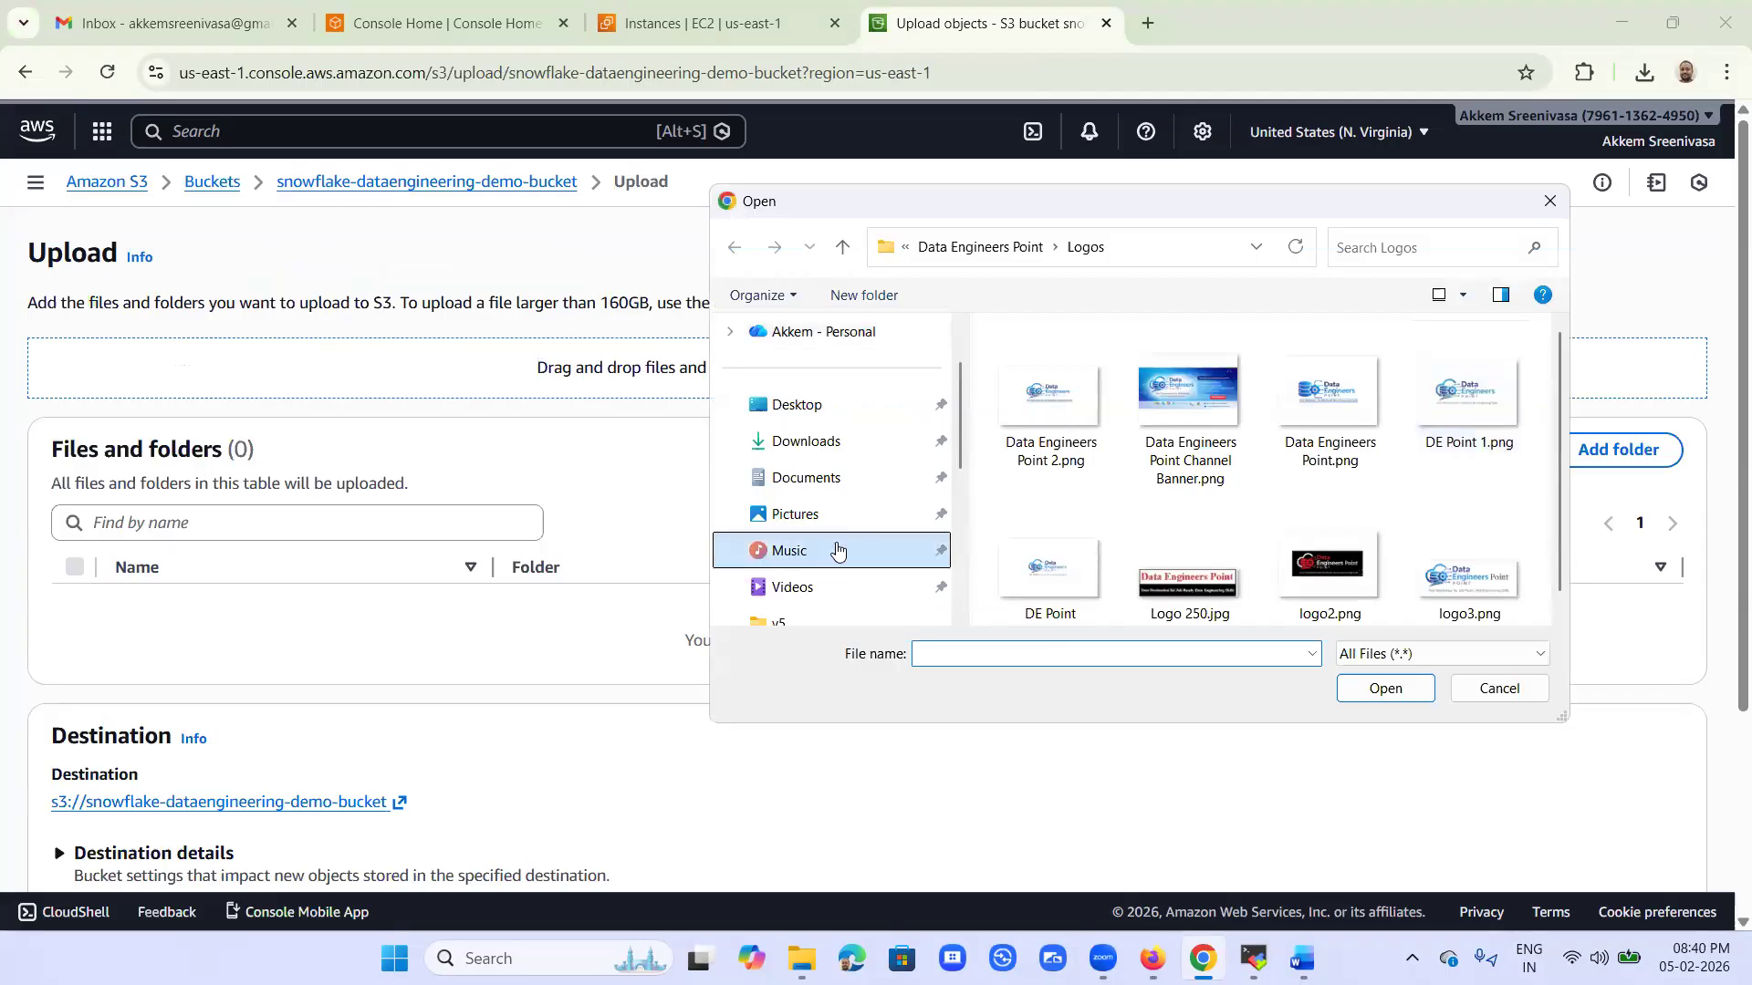
{"action": "left_click", "coordinate": [885, 441]}
{"action": "double_click", "coordinate": [1069, 440]}
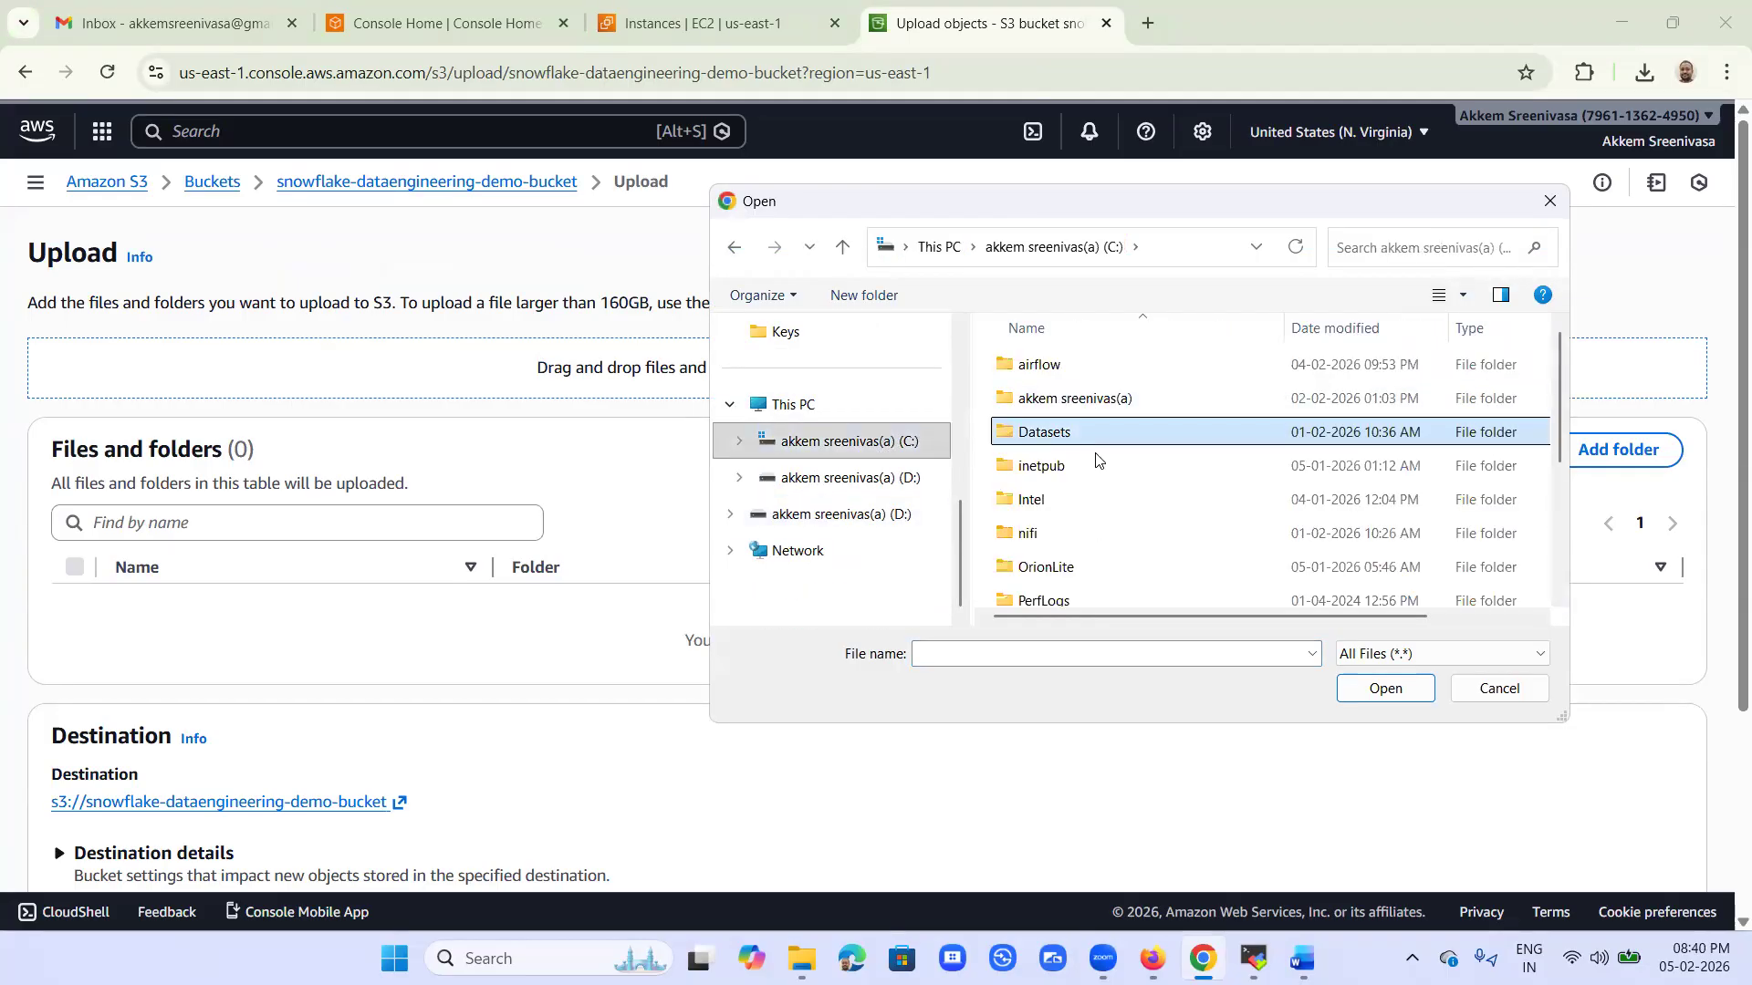
{"action": "scroll", "coordinate": [1230, 472], "scroll_direction": "down", "scroll_amount": 3}
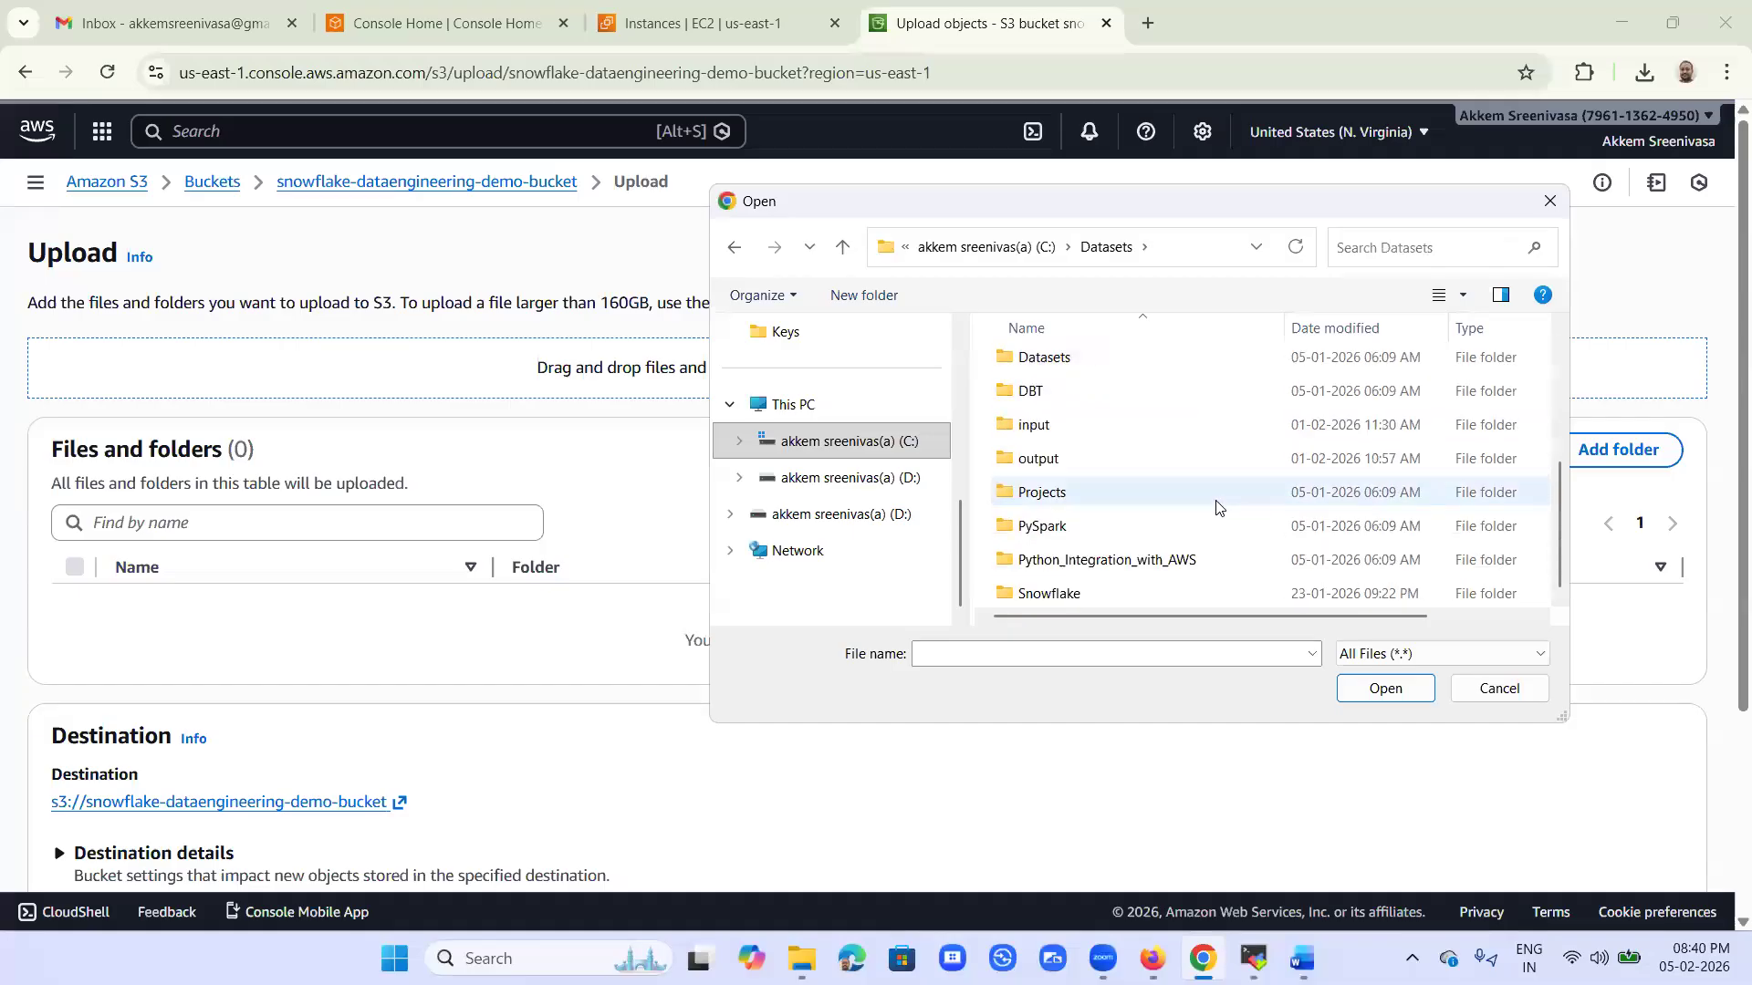
{"action": "double_click", "coordinate": [1077, 595]}
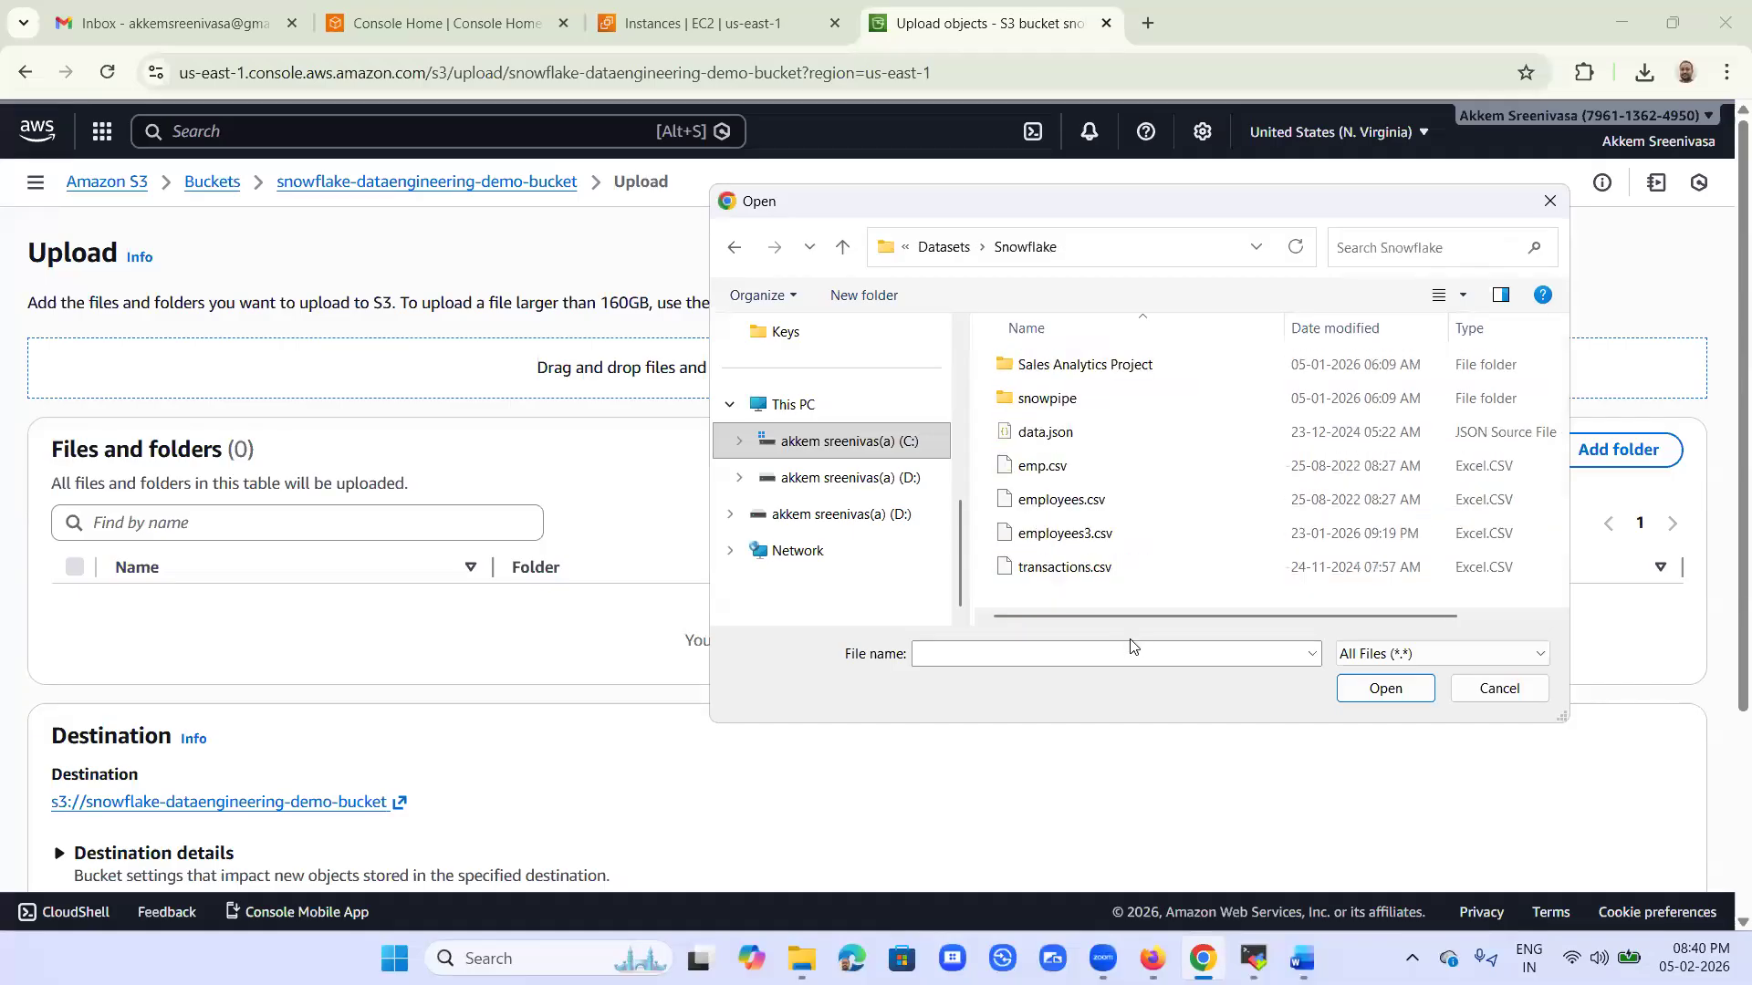
{"action": "left_click", "coordinate": [1075, 500]}
{"action": "left_click", "coordinate": [1388, 689]}
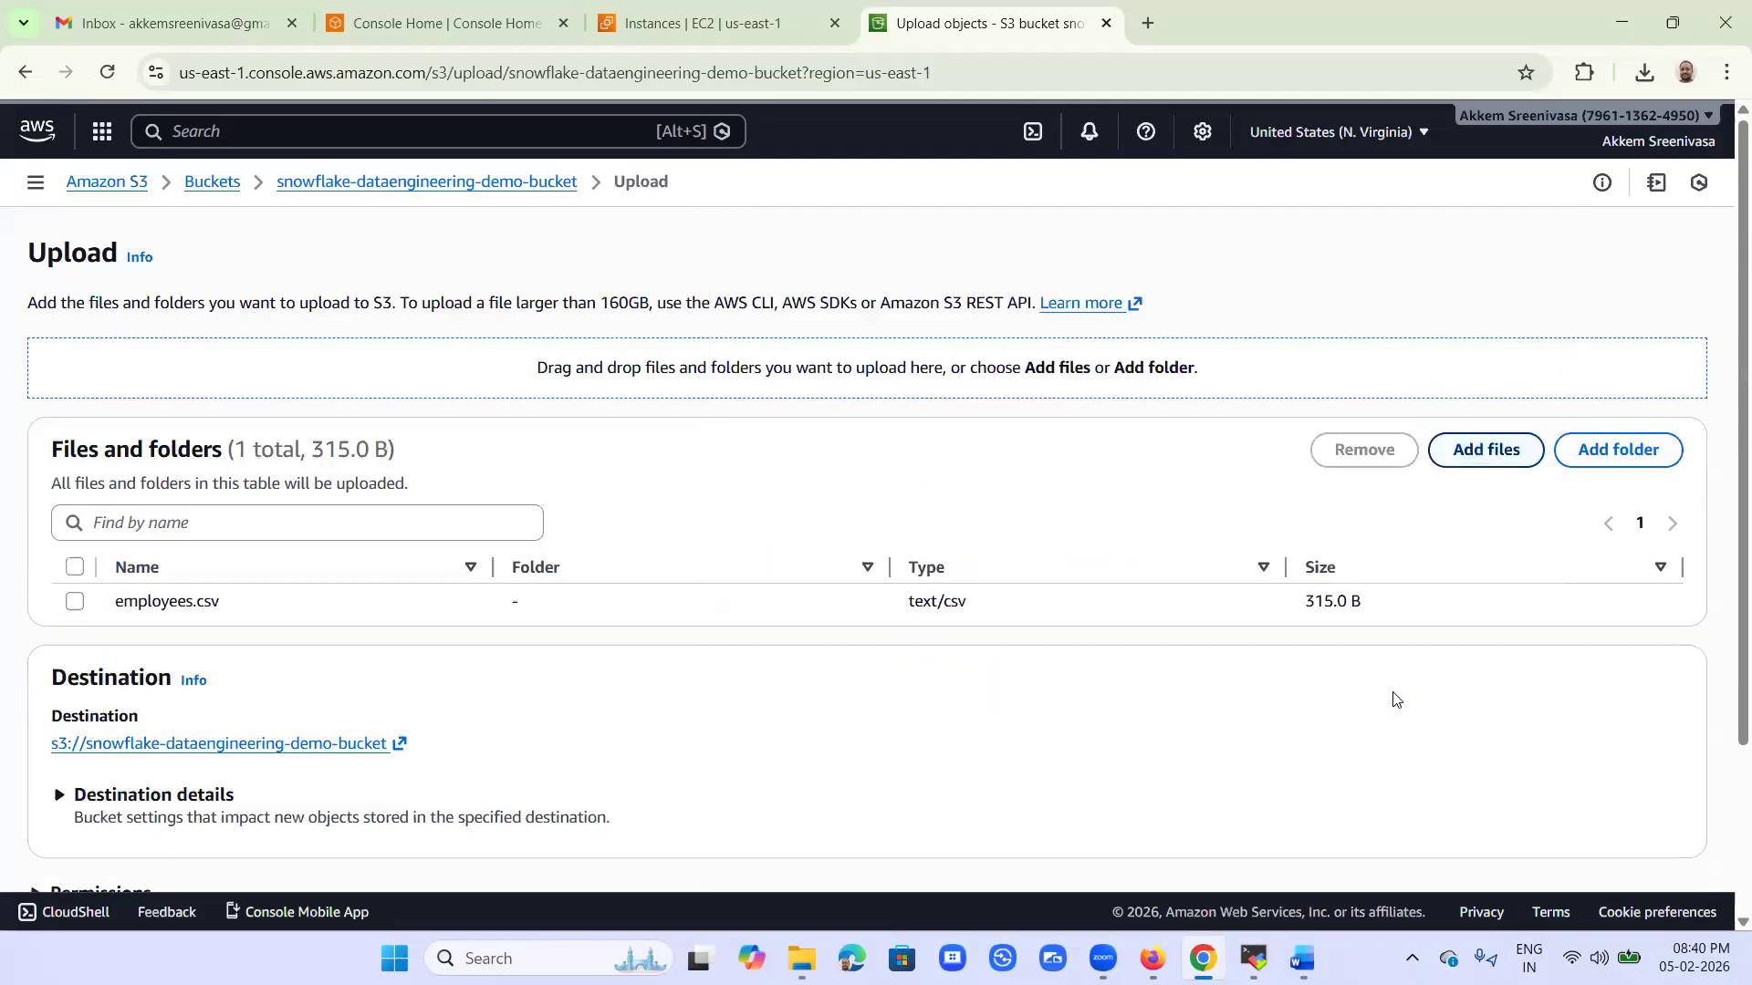
Upload employees.csv to the bucket and close the upload status page.
{"action": "scroll", "coordinate": [1393, 700], "scroll_direction": "down", "scroll_amount": 2}
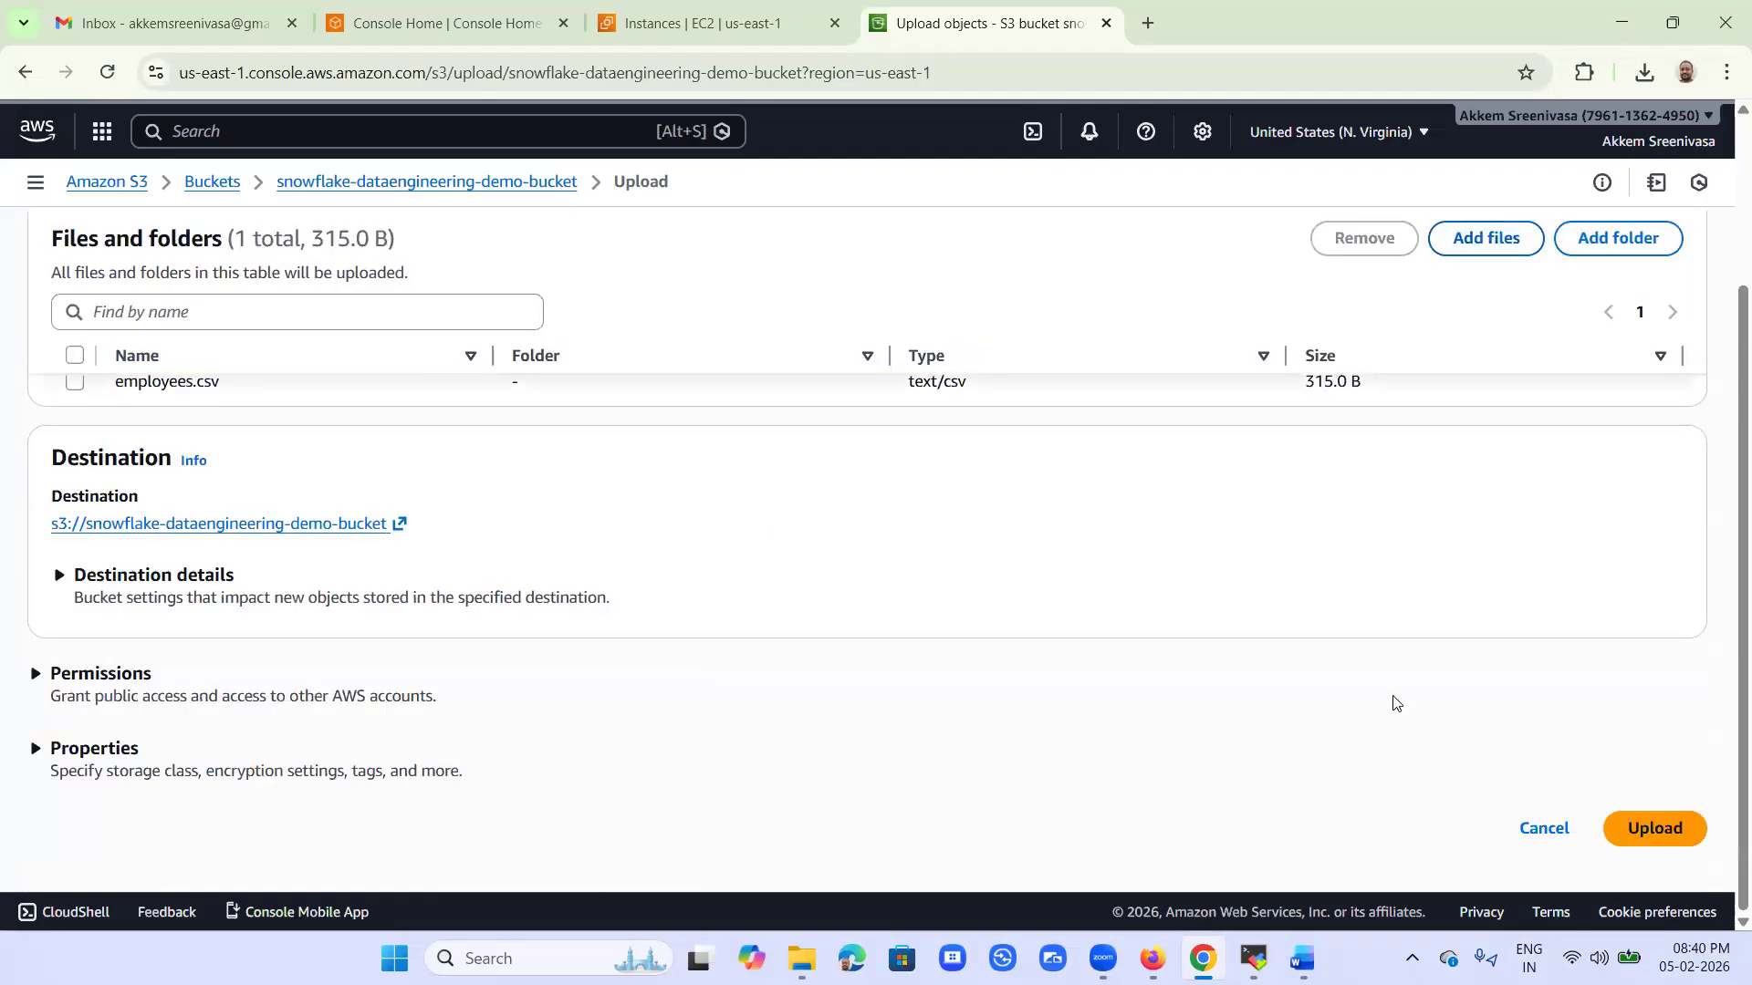
{"action": "left_click", "coordinate": [1654, 828]}
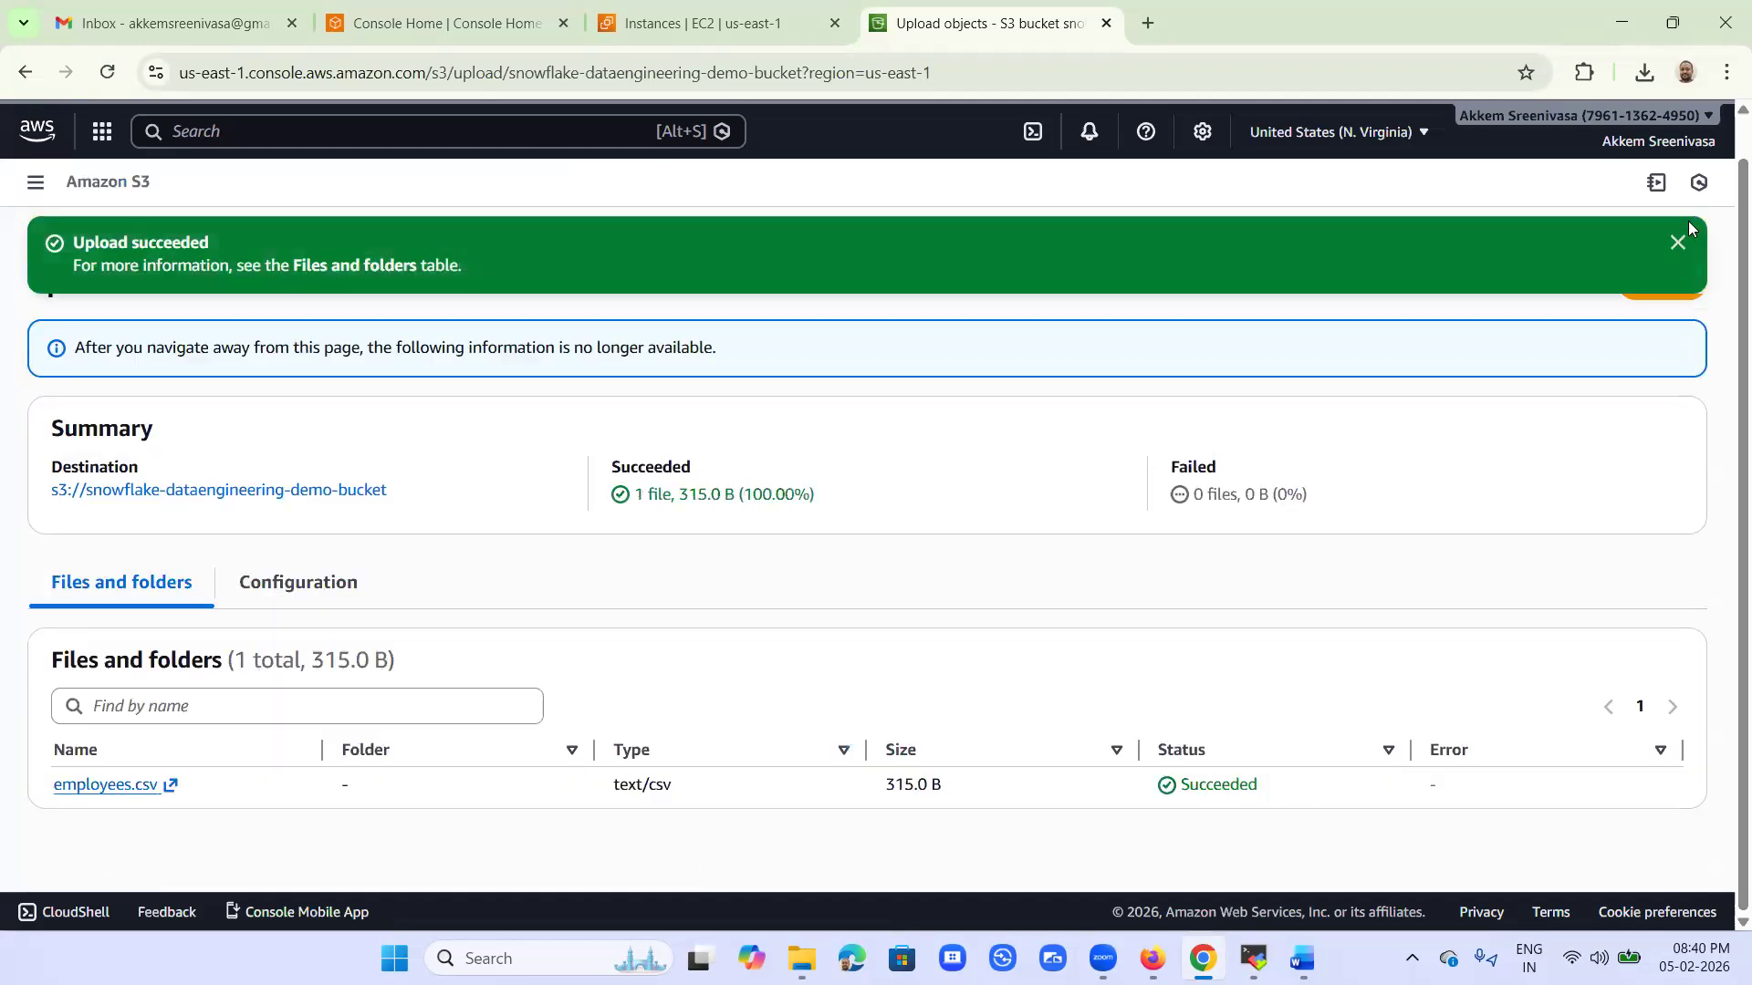
{"action": "left_click", "coordinate": [1687, 235]}
{"action": "left_click", "coordinate": [1675, 240]}
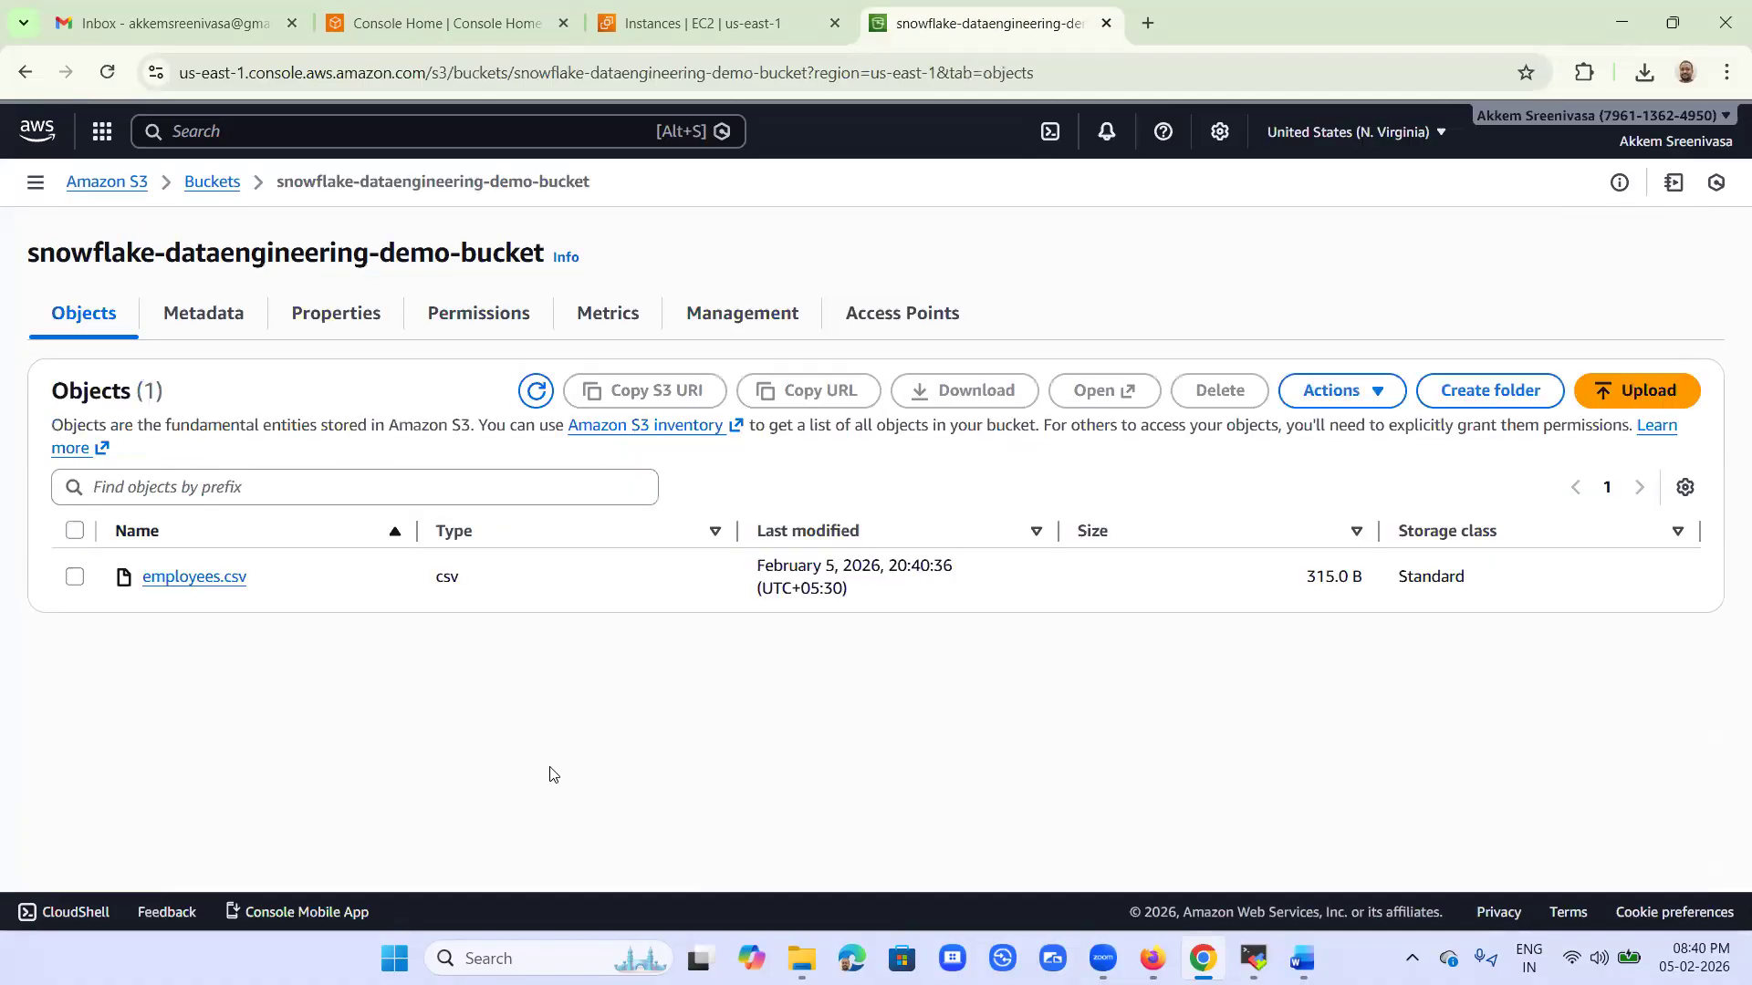
Start another upload and add the local snowpipe folder with all its files.
{"action": "left_click", "coordinate": [1645, 399]}
{"action": "left_click", "coordinate": [1645, 457]}
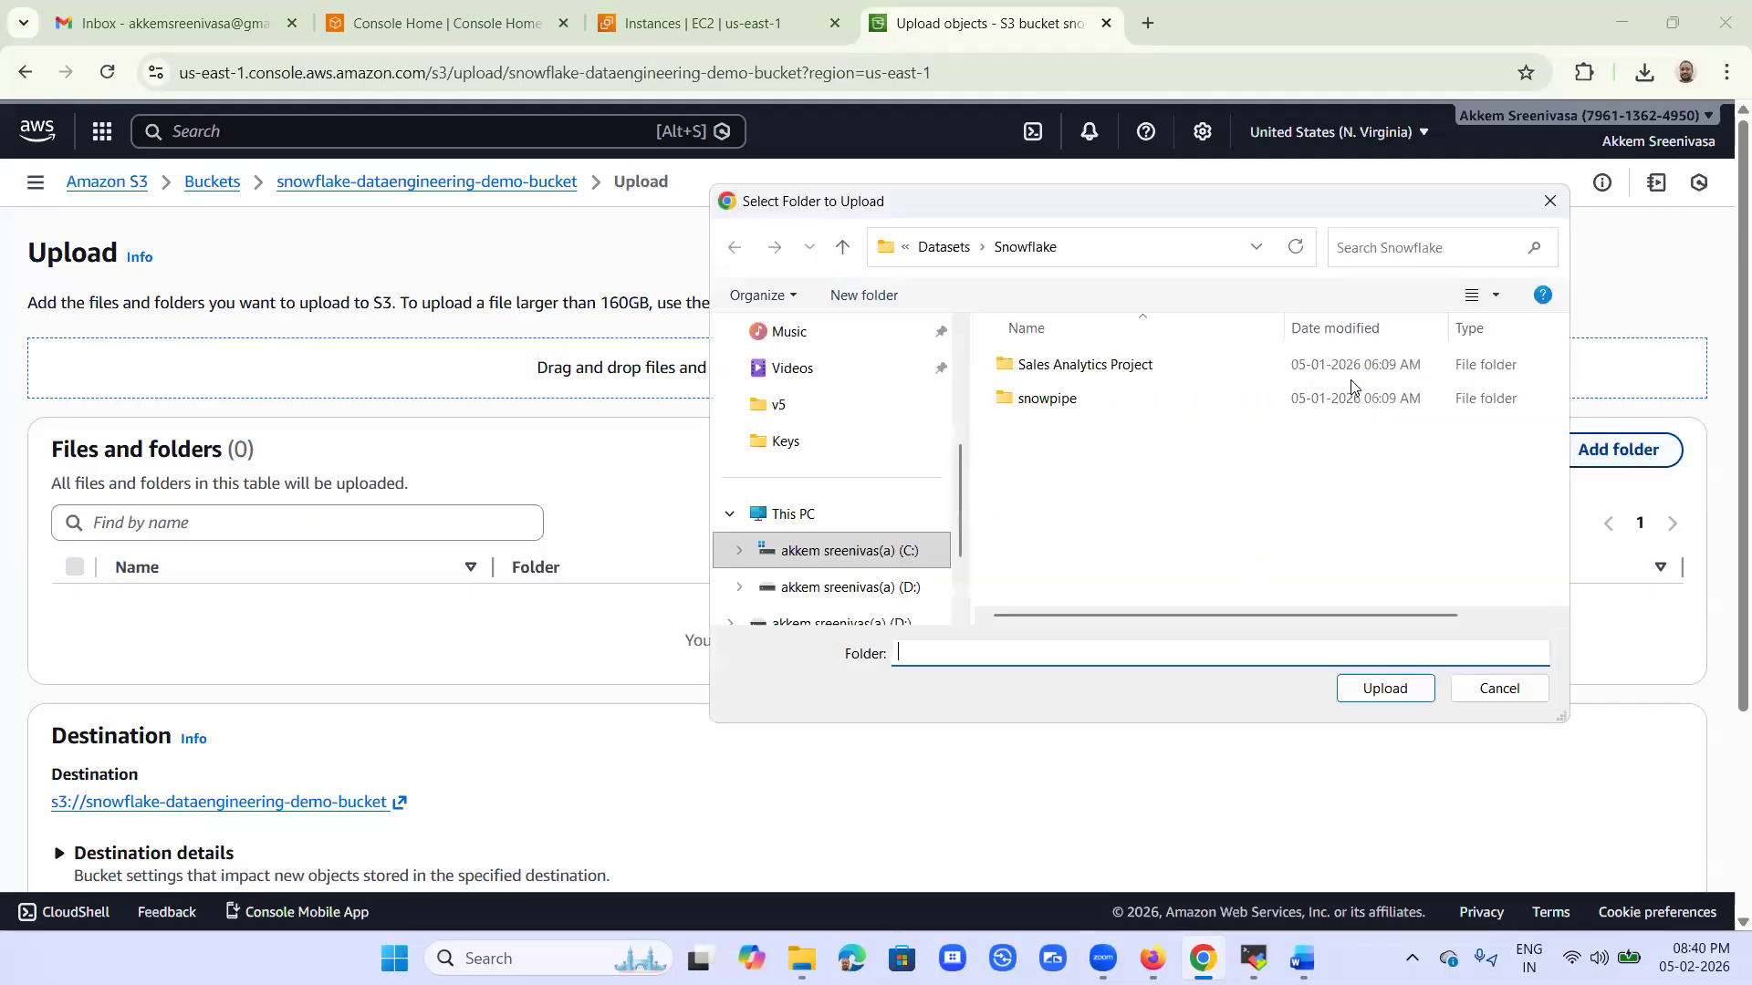
{"action": "left_click", "coordinate": [1047, 399]}
{"action": "left_click", "coordinate": [1384, 689]}
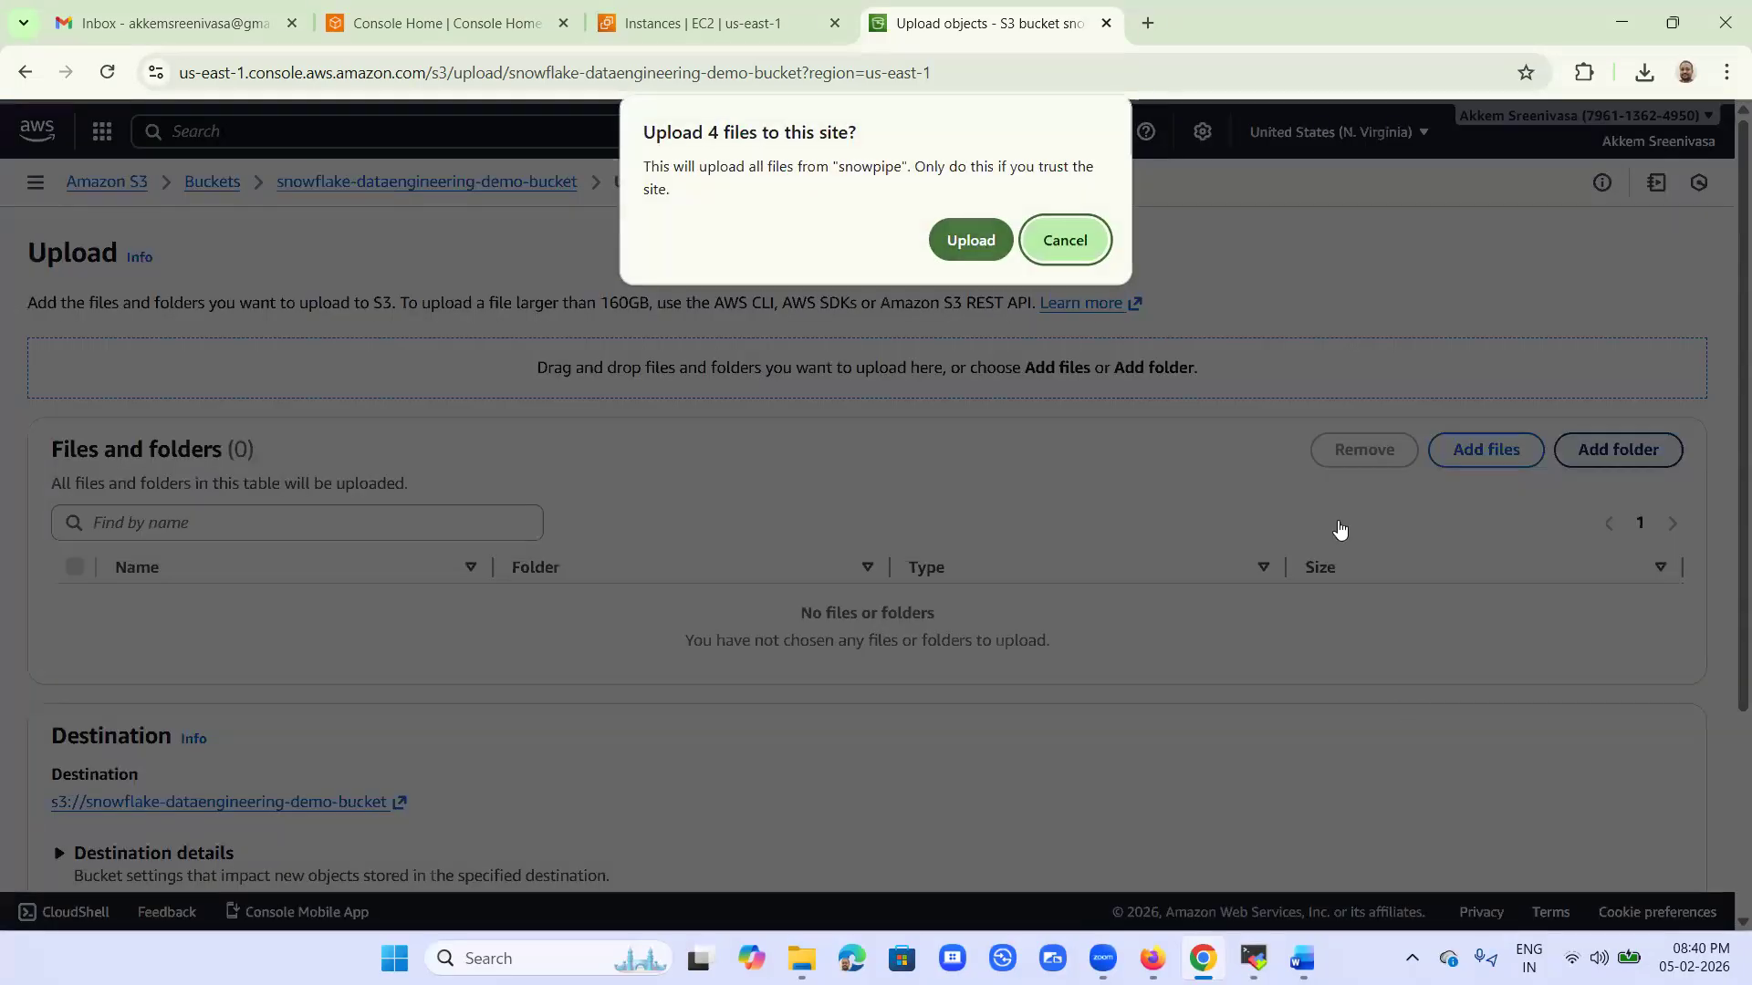
{"action": "key", "text": "Return"}
Upload the snowpipe folder to the bucket and close the upload status page.
{"action": "scroll", "coordinate": [1377, 603], "scroll_direction": "down", "scroll_amount": 3}
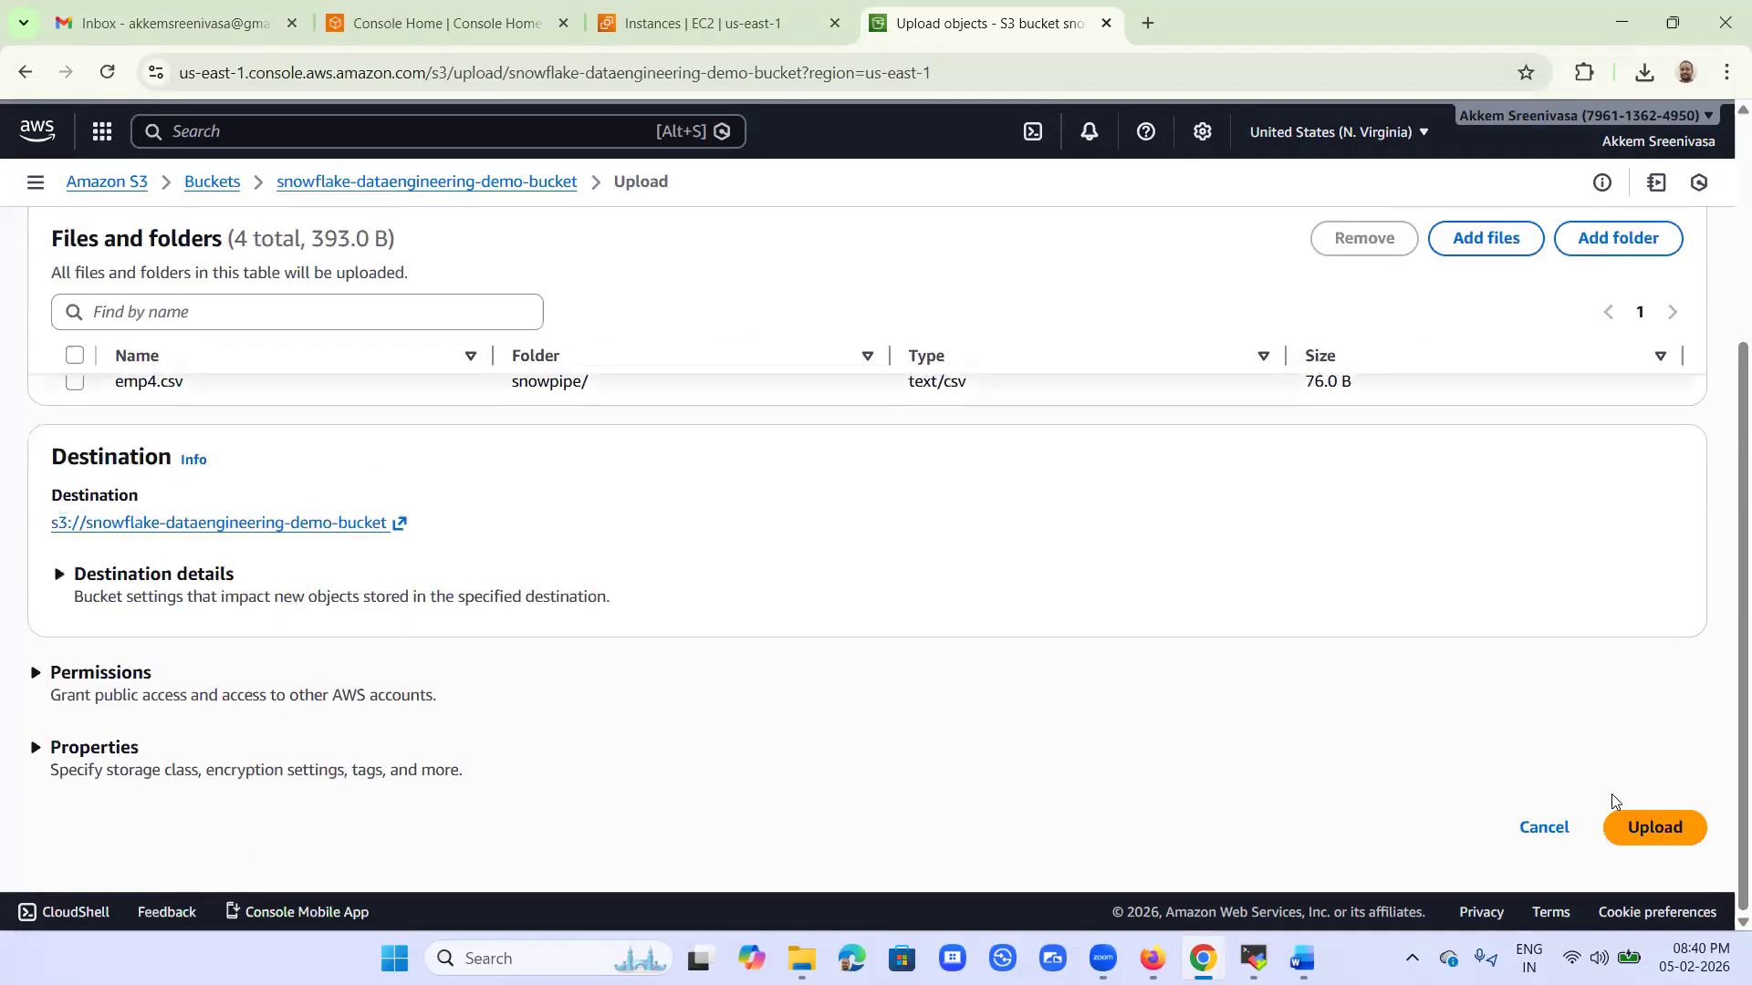
{"action": "left_click", "coordinate": [1615, 814]}
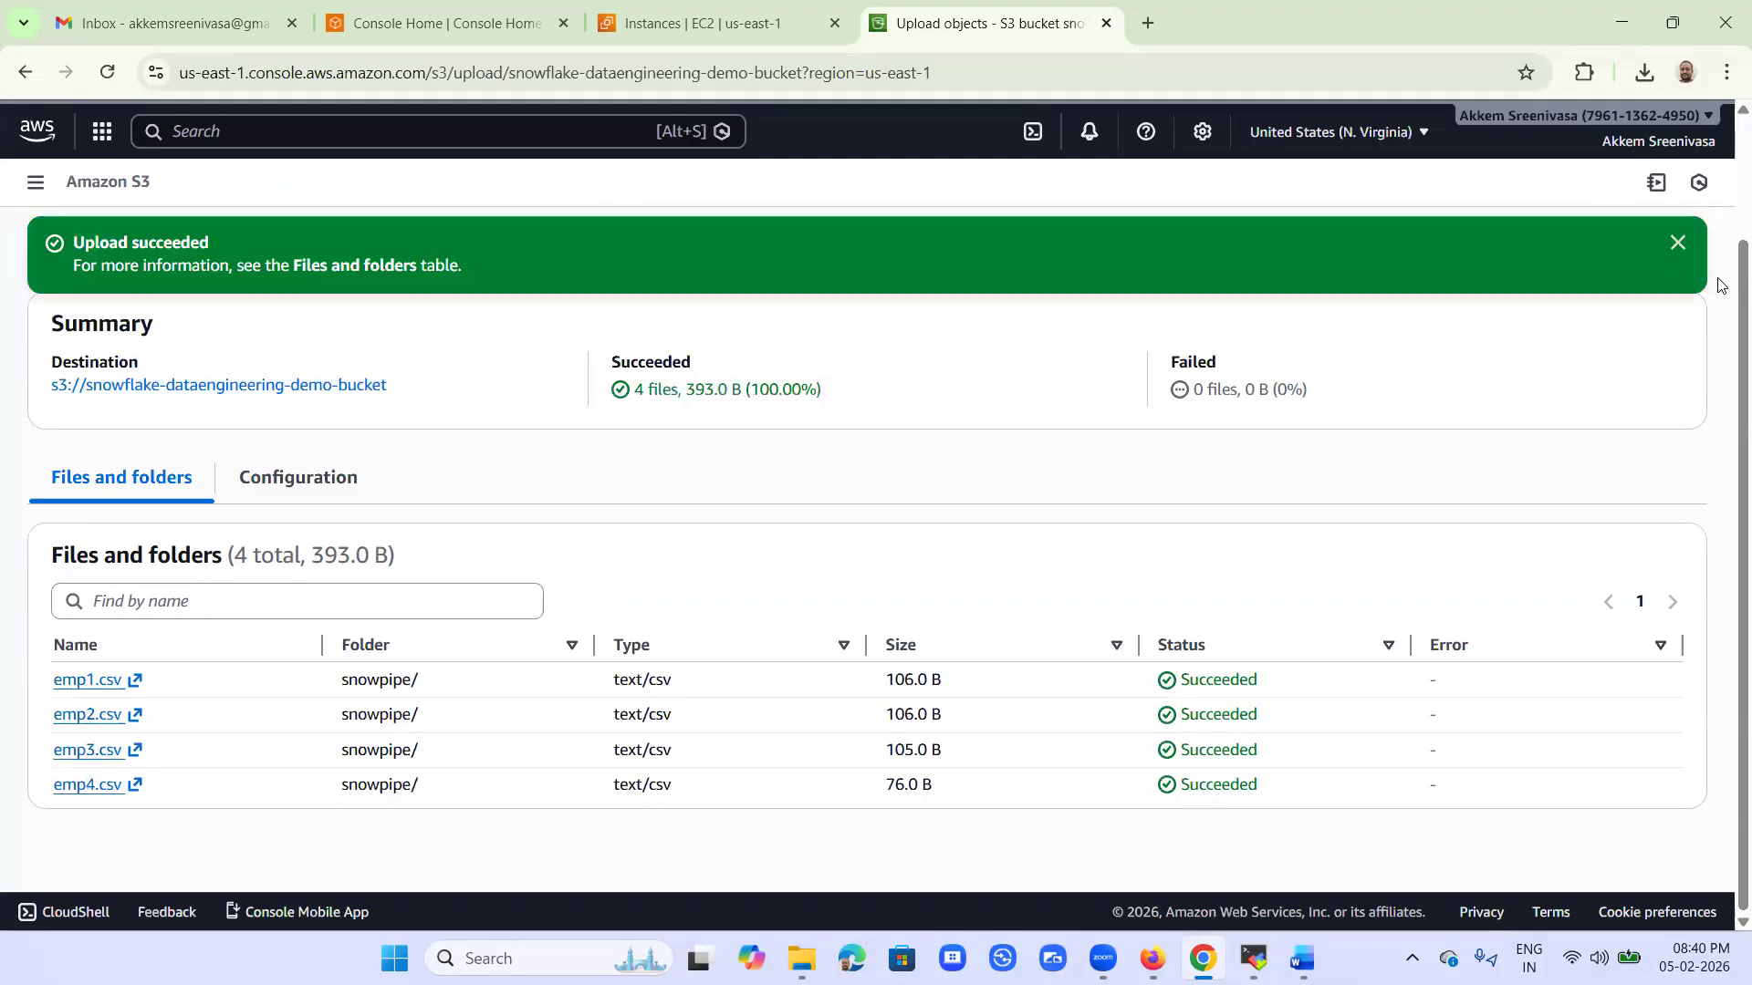
{"action": "left_click", "coordinate": [1677, 243]}
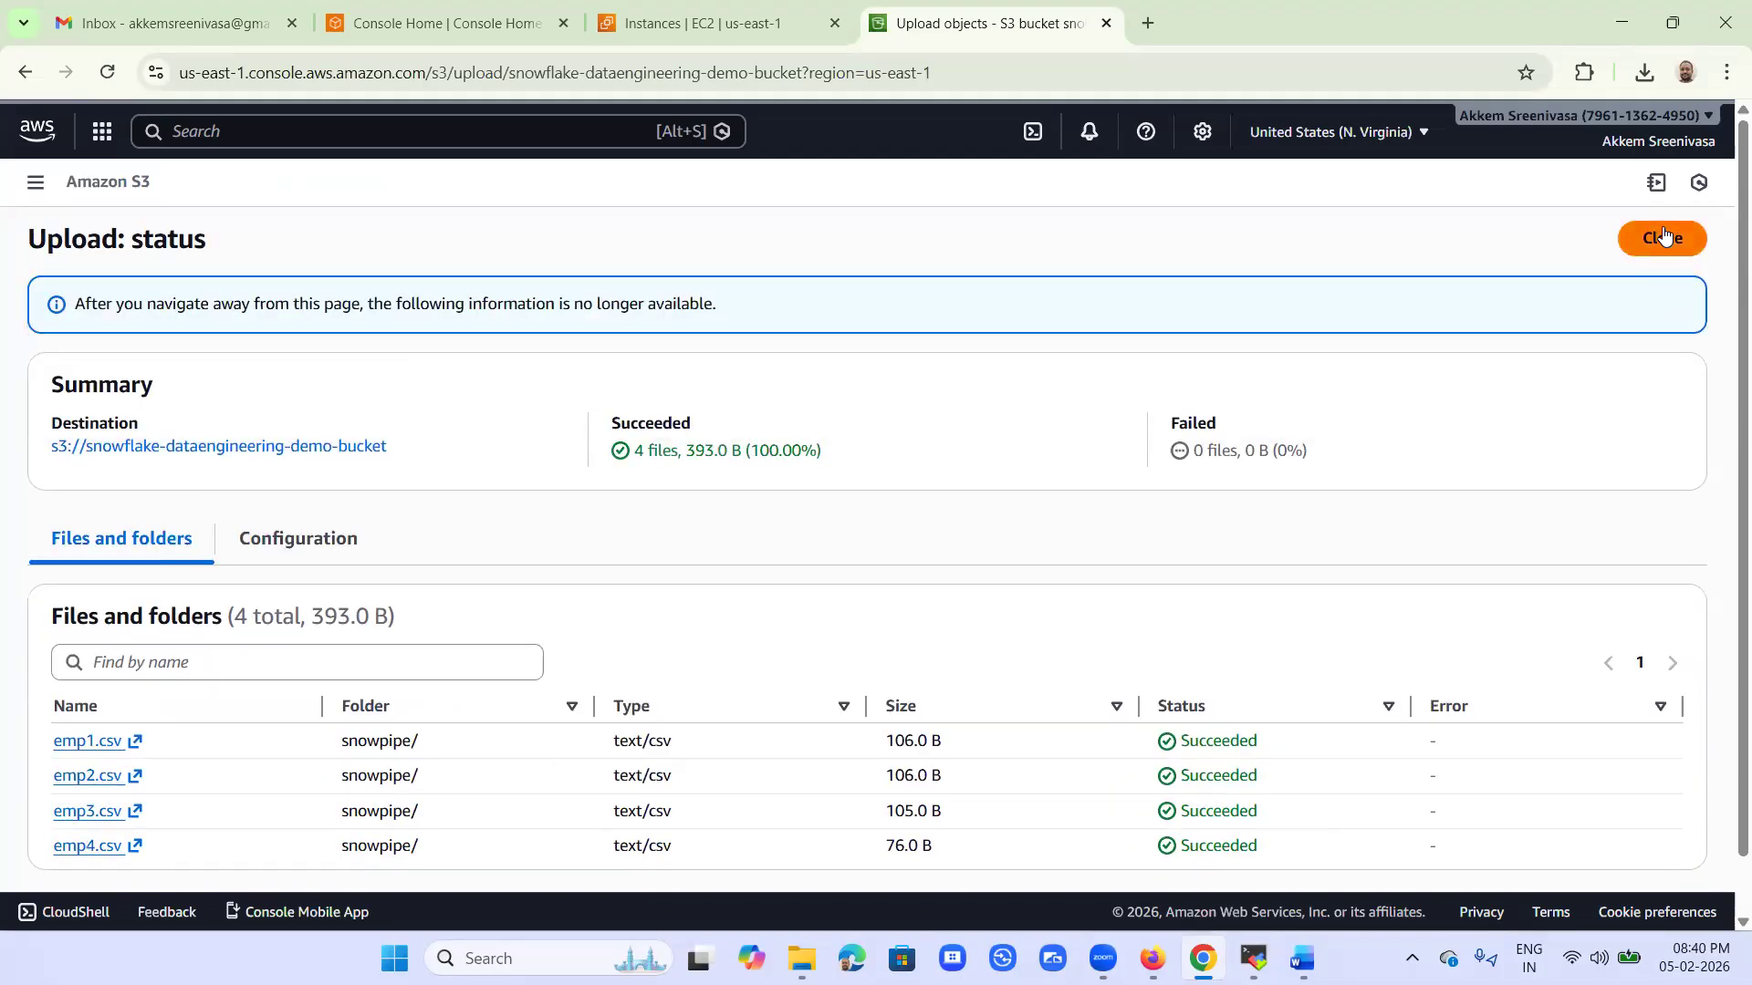
{"action": "left_click", "coordinate": [1666, 239]}
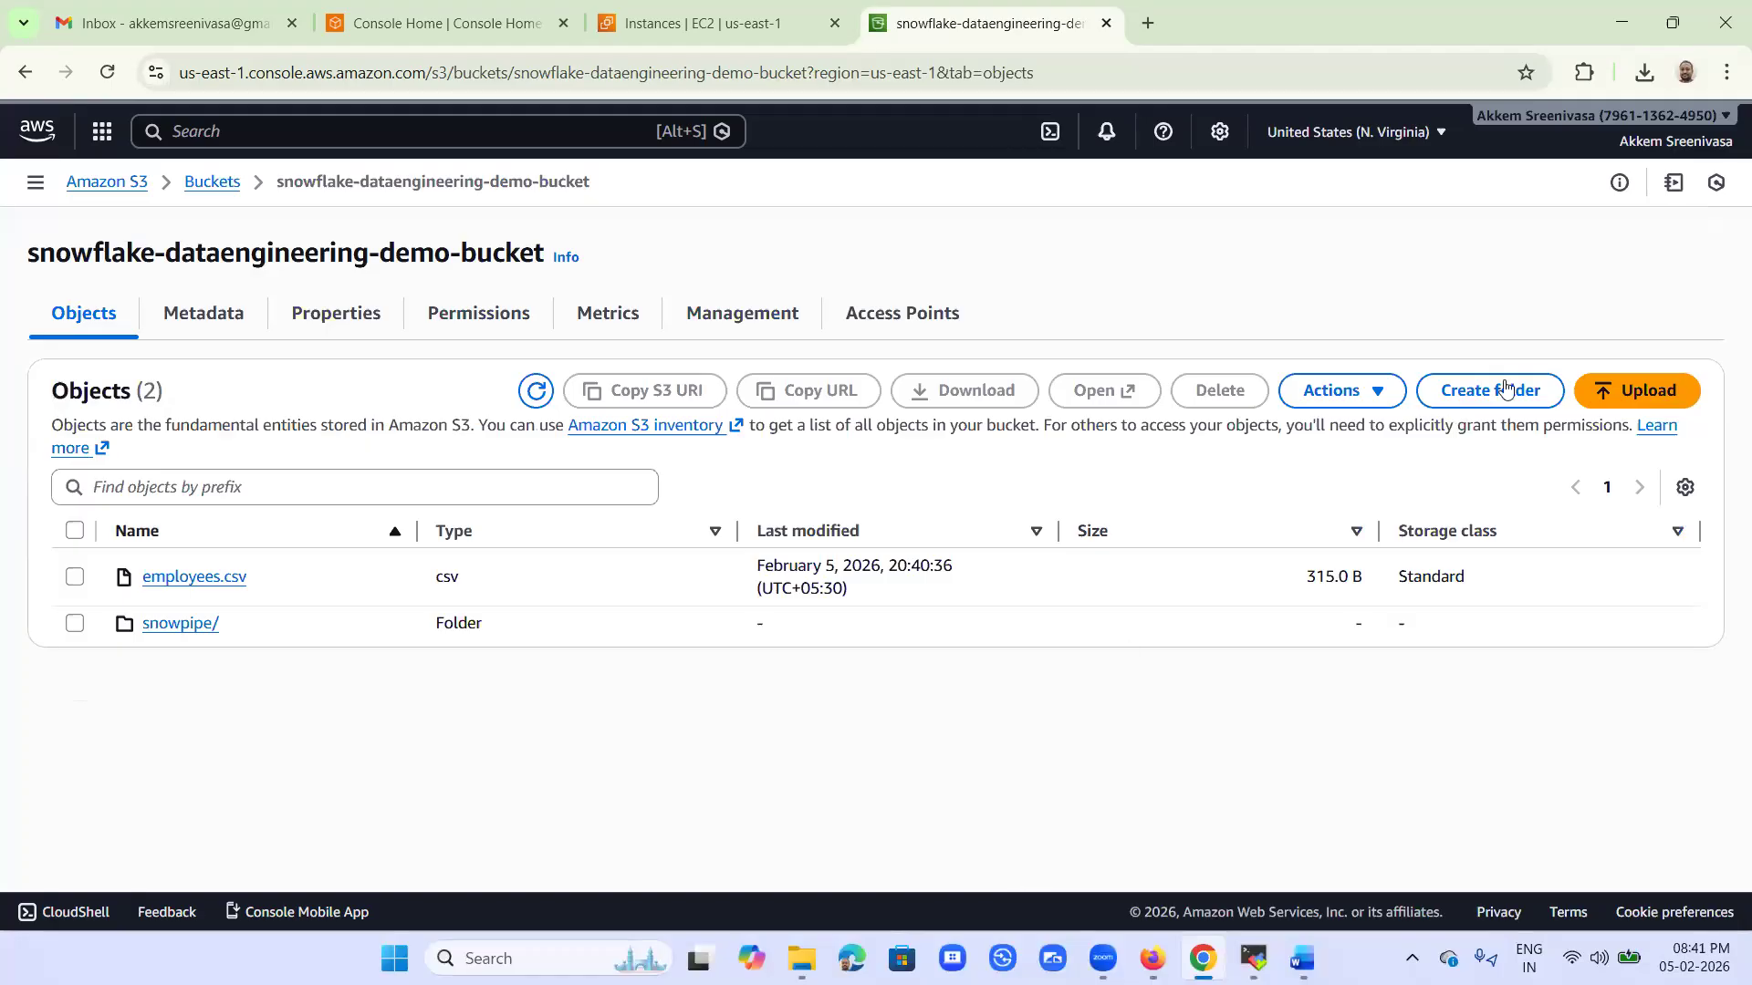
Create a folder named datasets in the bucket with no encryption key specified, and open it.
{"action": "left_click", "coordinate": [1476, 396]}
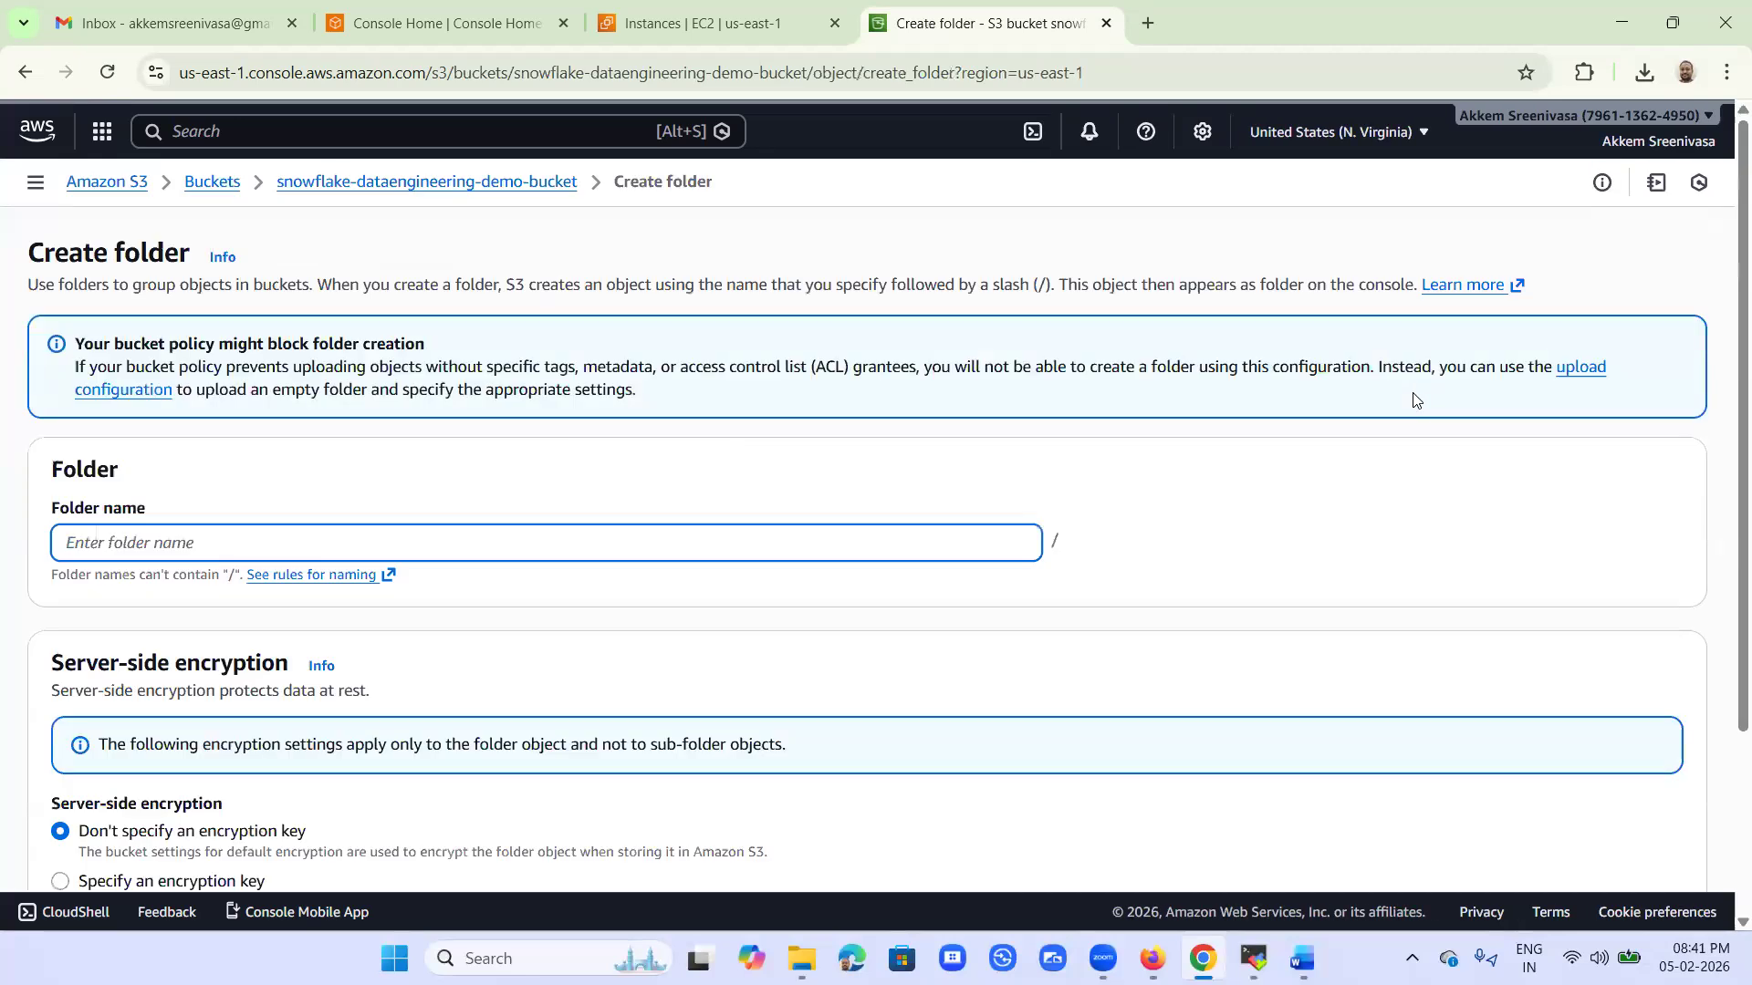
{"action": "type", "text": "datasets"}
{"action": "scroll", "coordinate": [1415, 427], "scroll_direction": "down", "scroll_amount": 3}
{"action": "key", "text": "Return"}
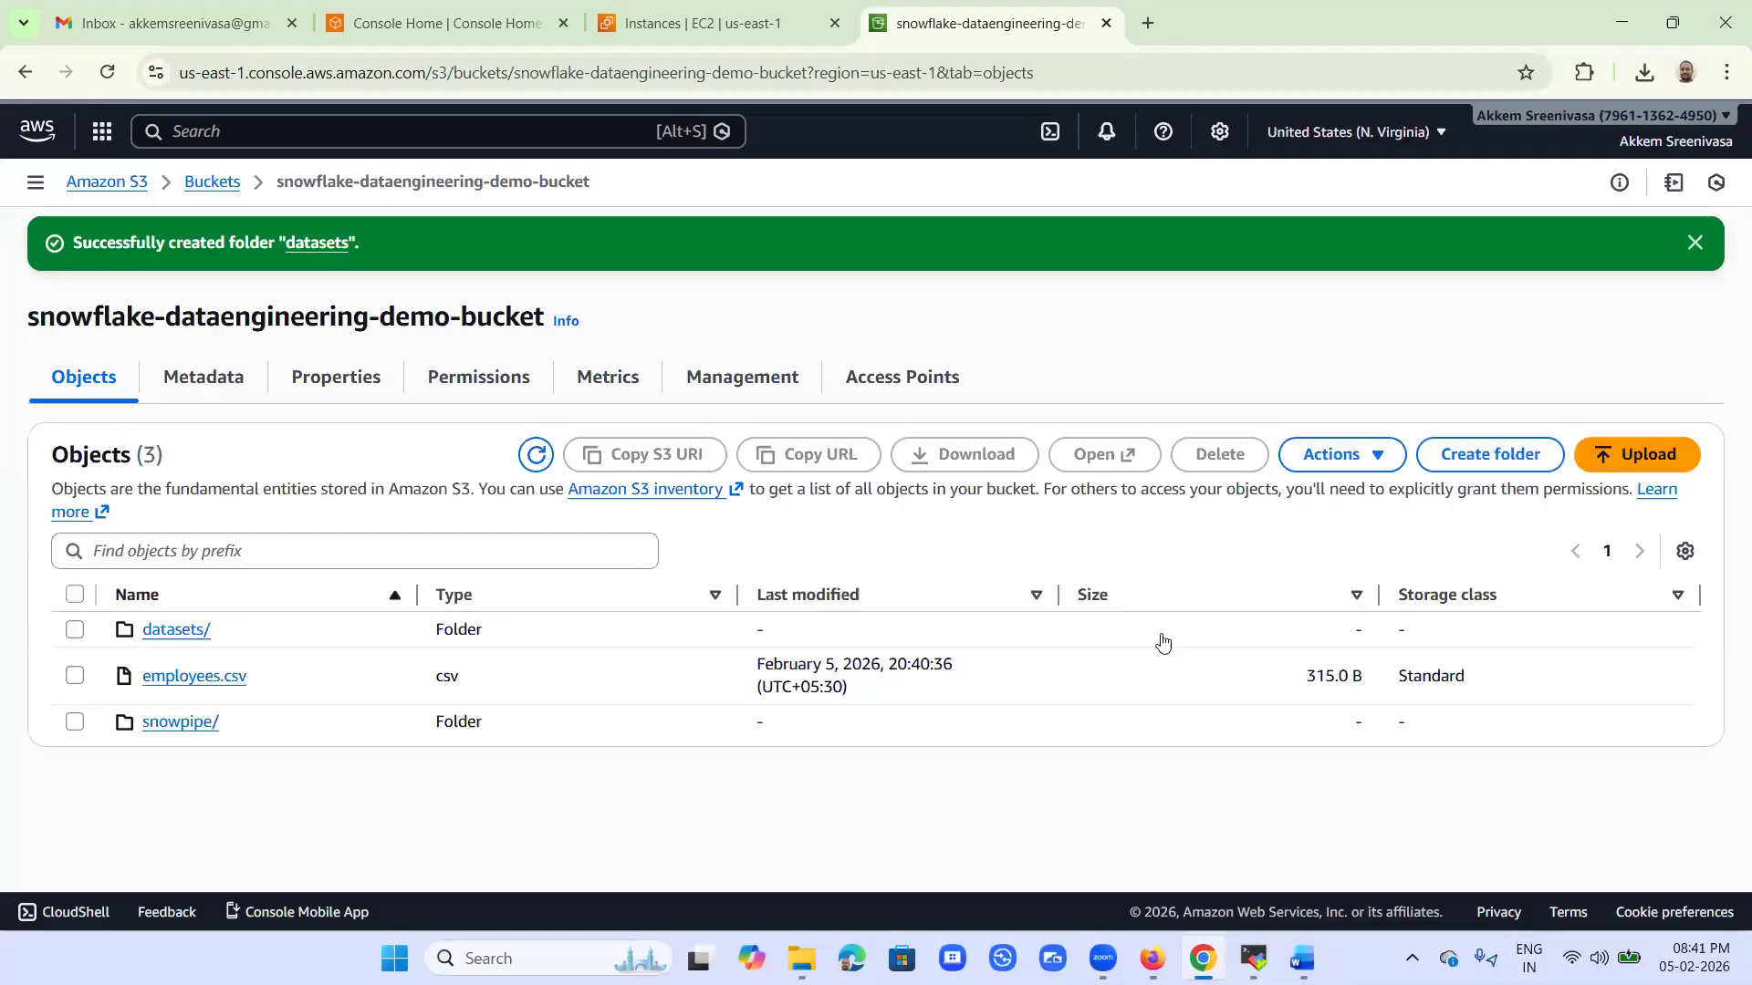
{"action": "left_click", "coordinate": [155, 633]}
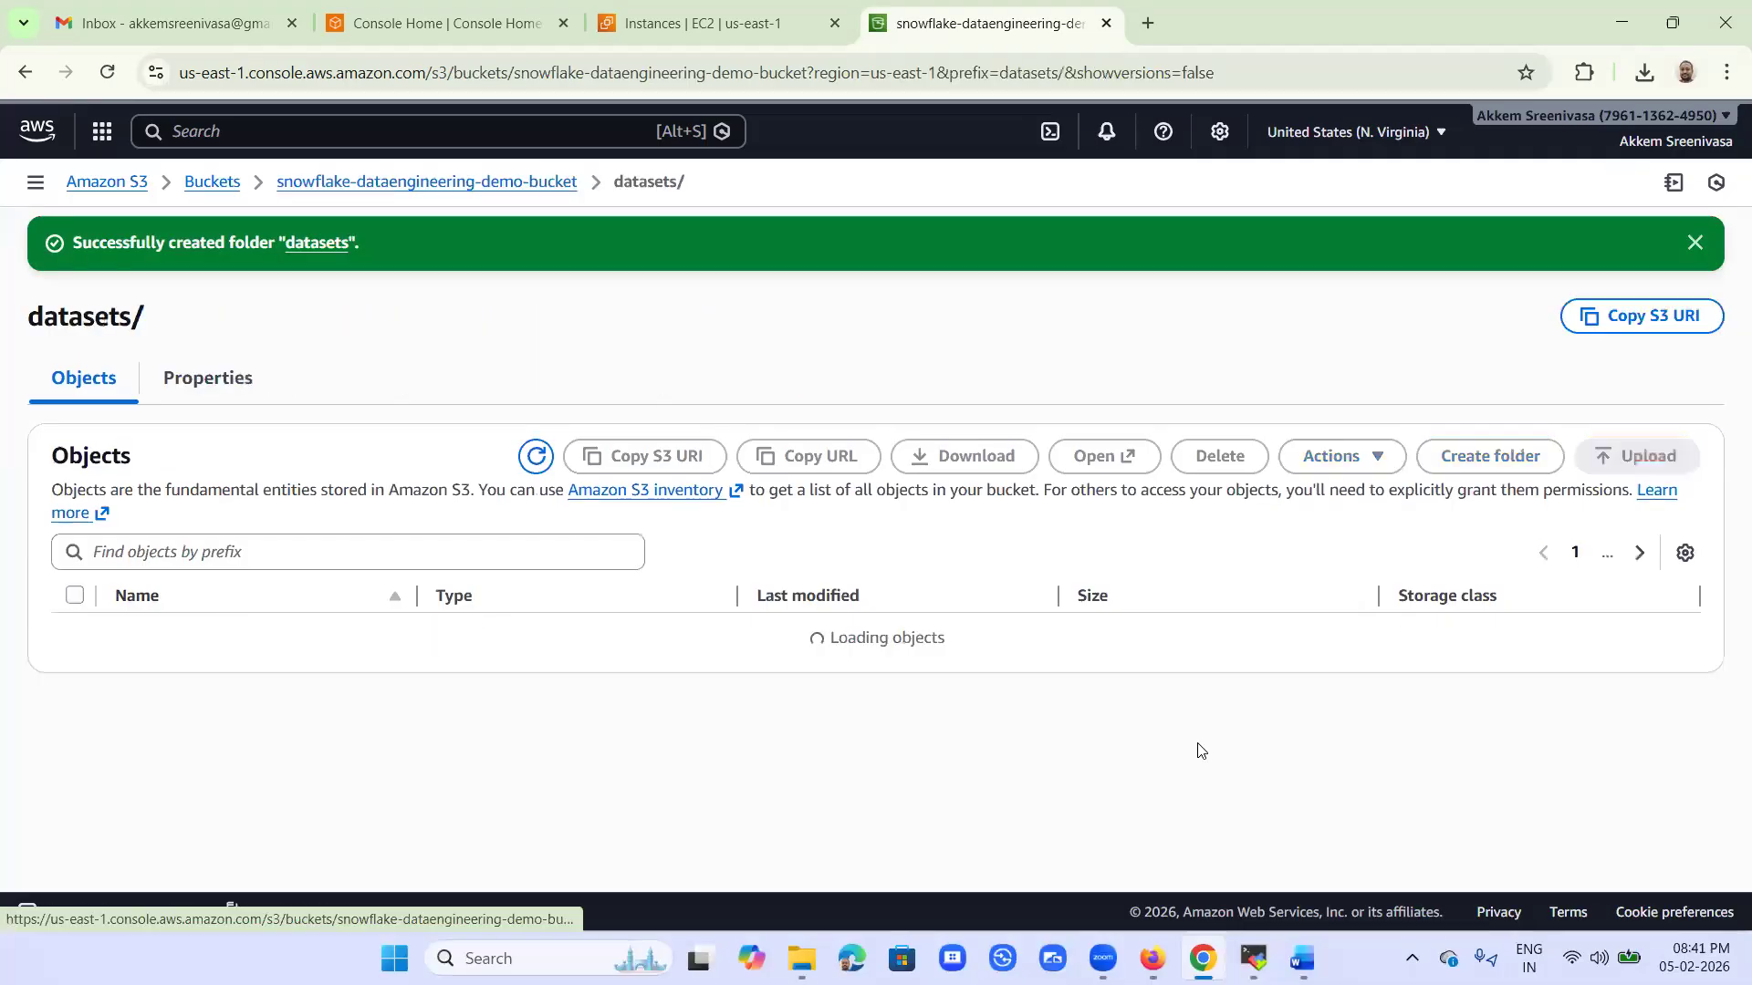
Start an upload in the datasets folder and add data.json, emp.csv, employees.csv, employees3.csv and transactions.csv from the local Snowflake folder.
{"action": "left_click", "coordinate": [1648, 394]}
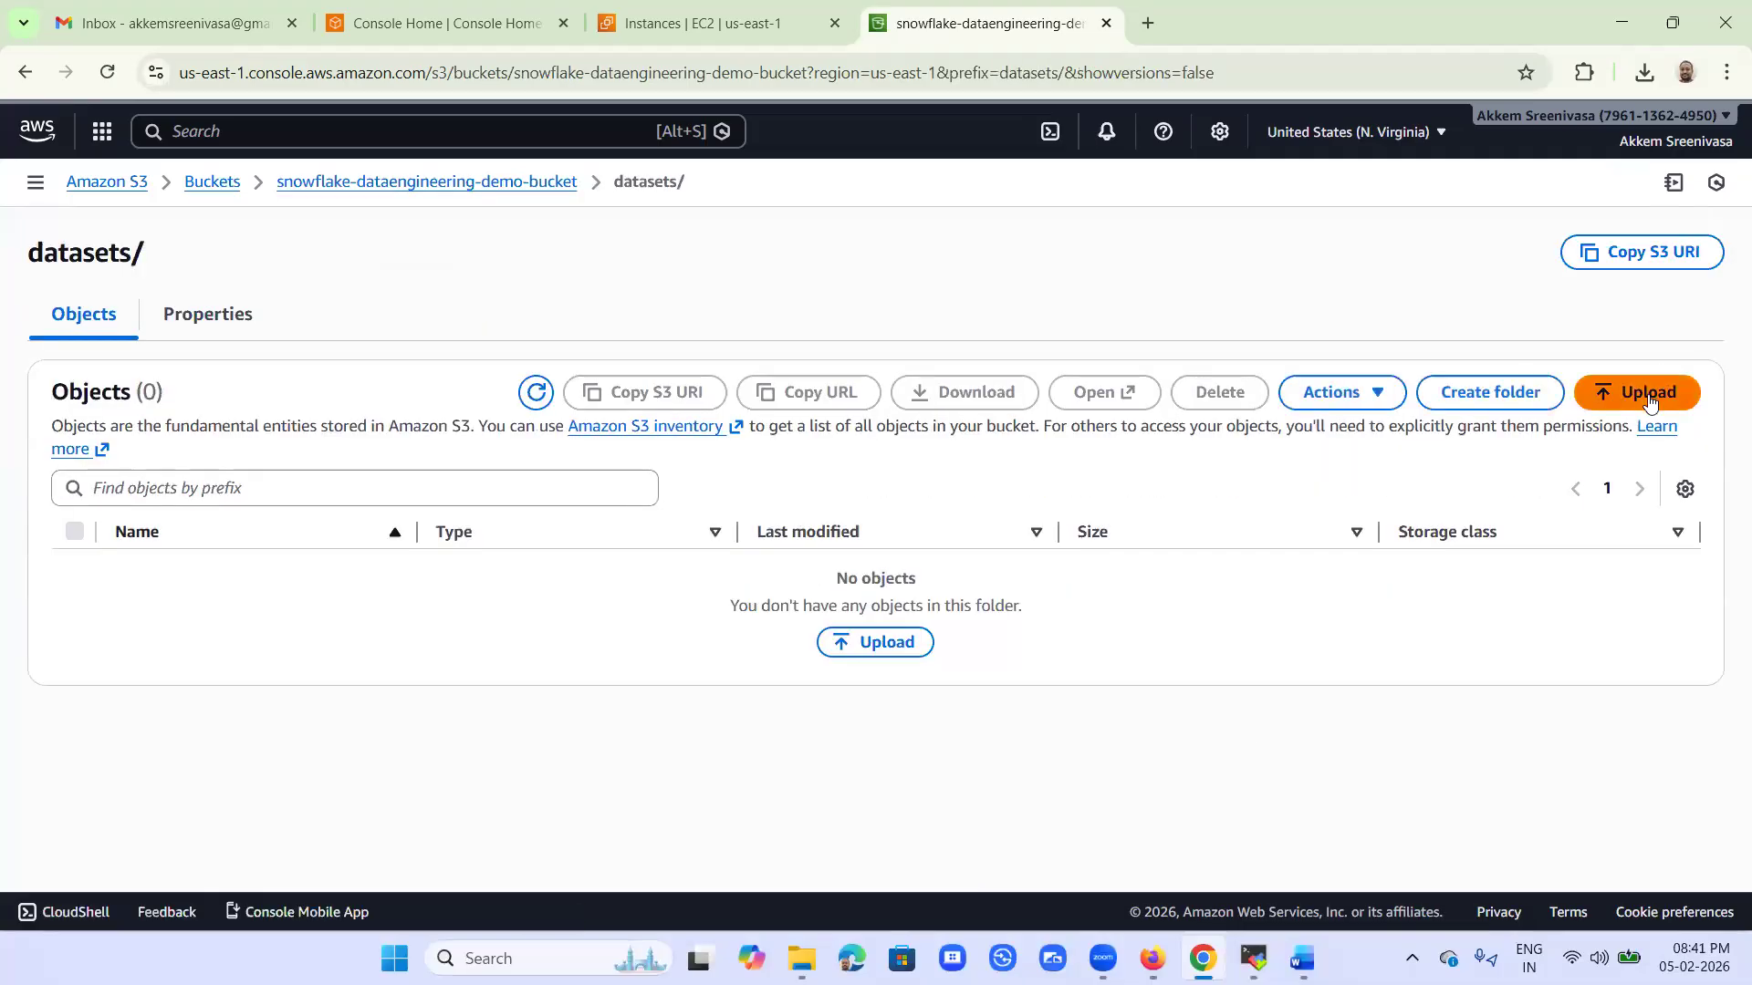
{"action": "left_click", "coordinate": [1497, 460]}
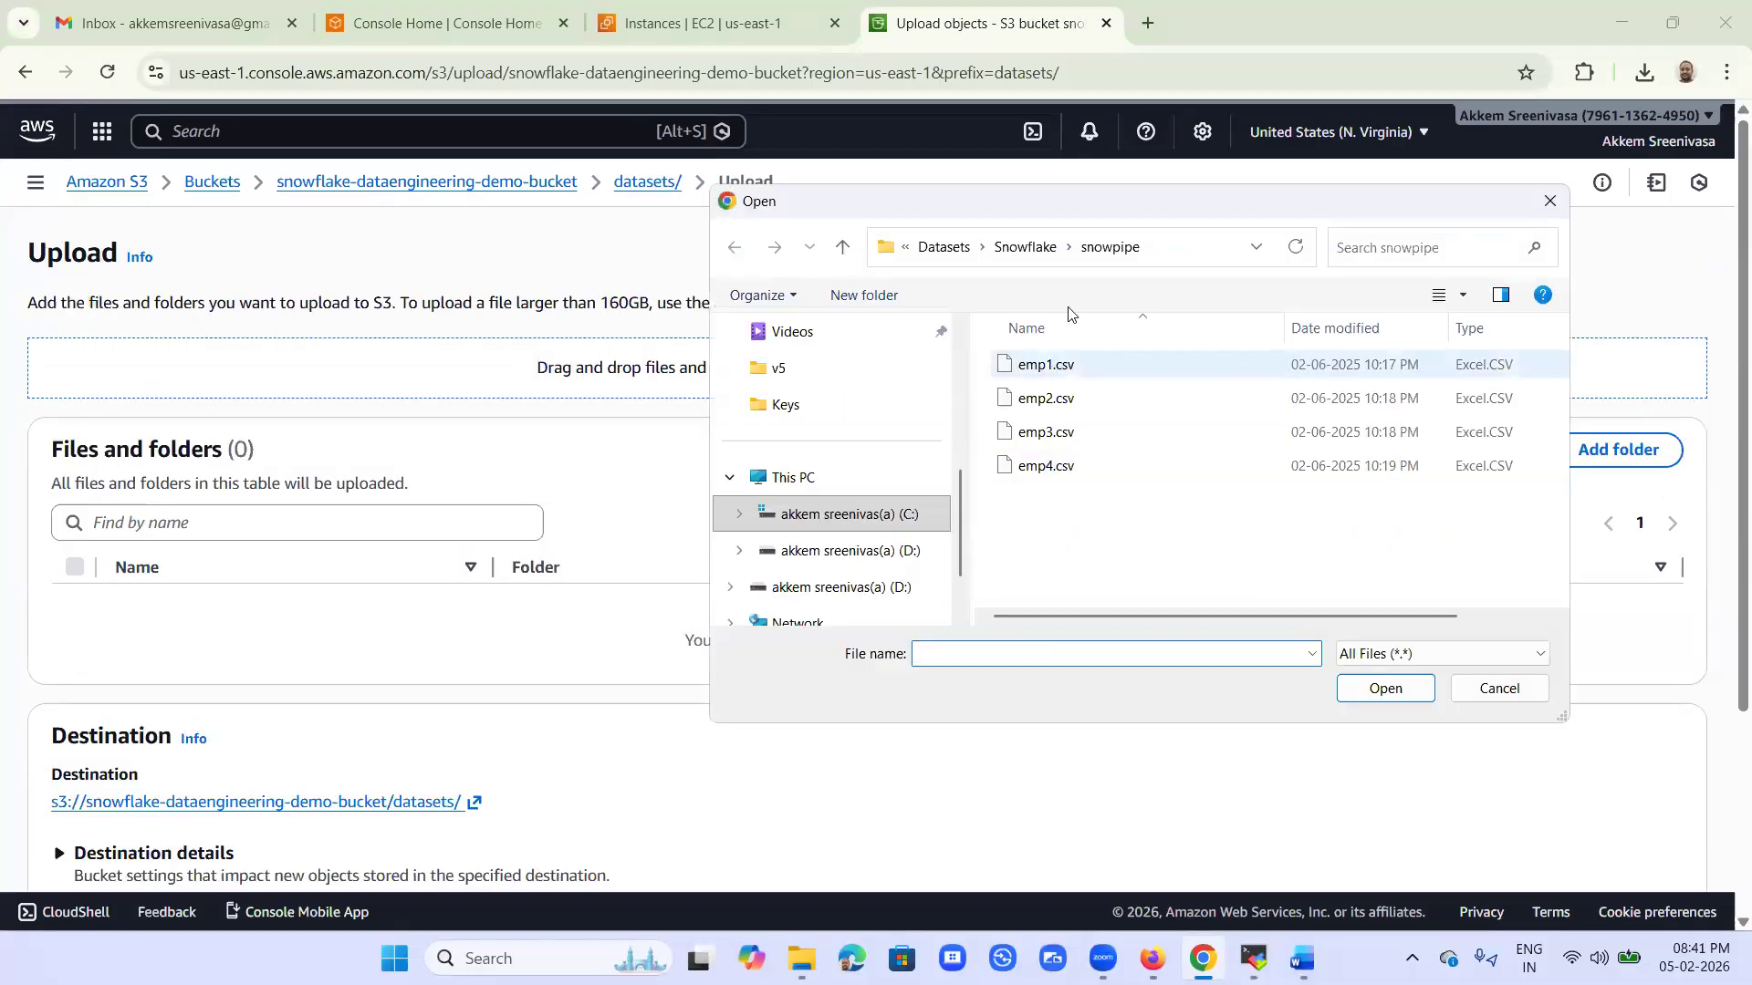
{"action": "left_click", "coordinate": [1029, 248]}
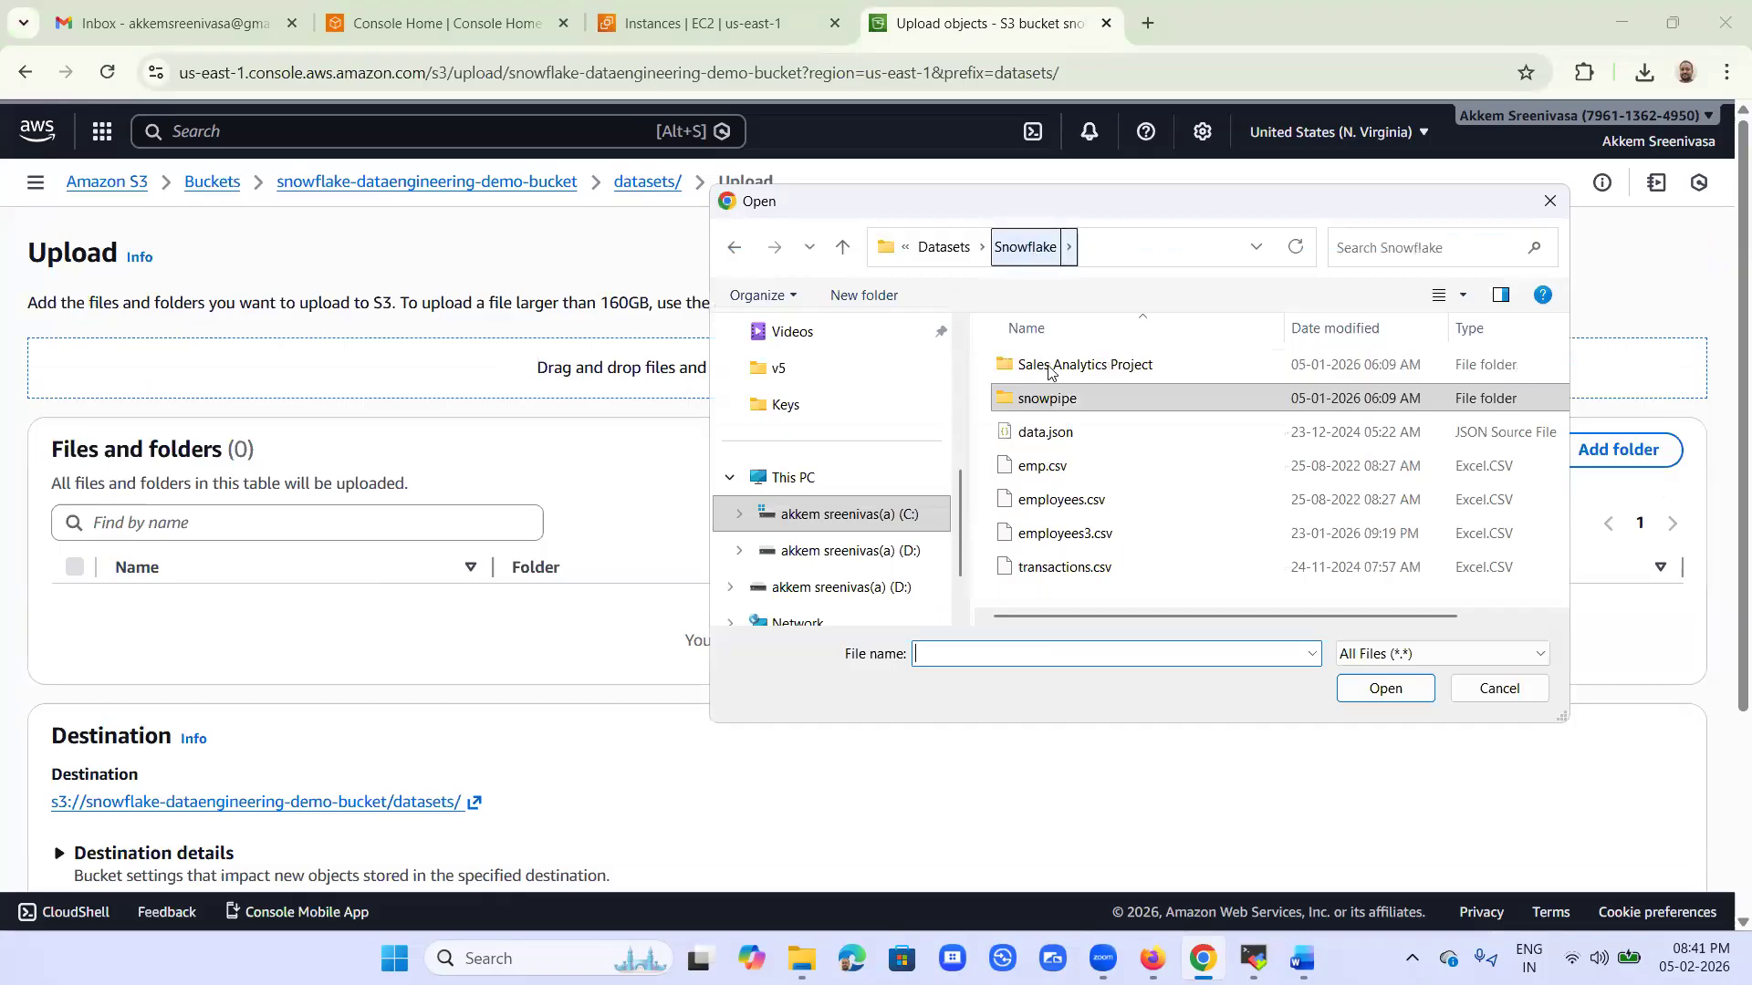
{"action": "left_click", "coordinate": [1049, 436]}
{"action": "key", "text": "shift+Down"}
{"action": "key", "text": "shift+Down"}
{"action": "key", "text": "shift+Down"}
{"action": "key", "text": "shift+Down"}
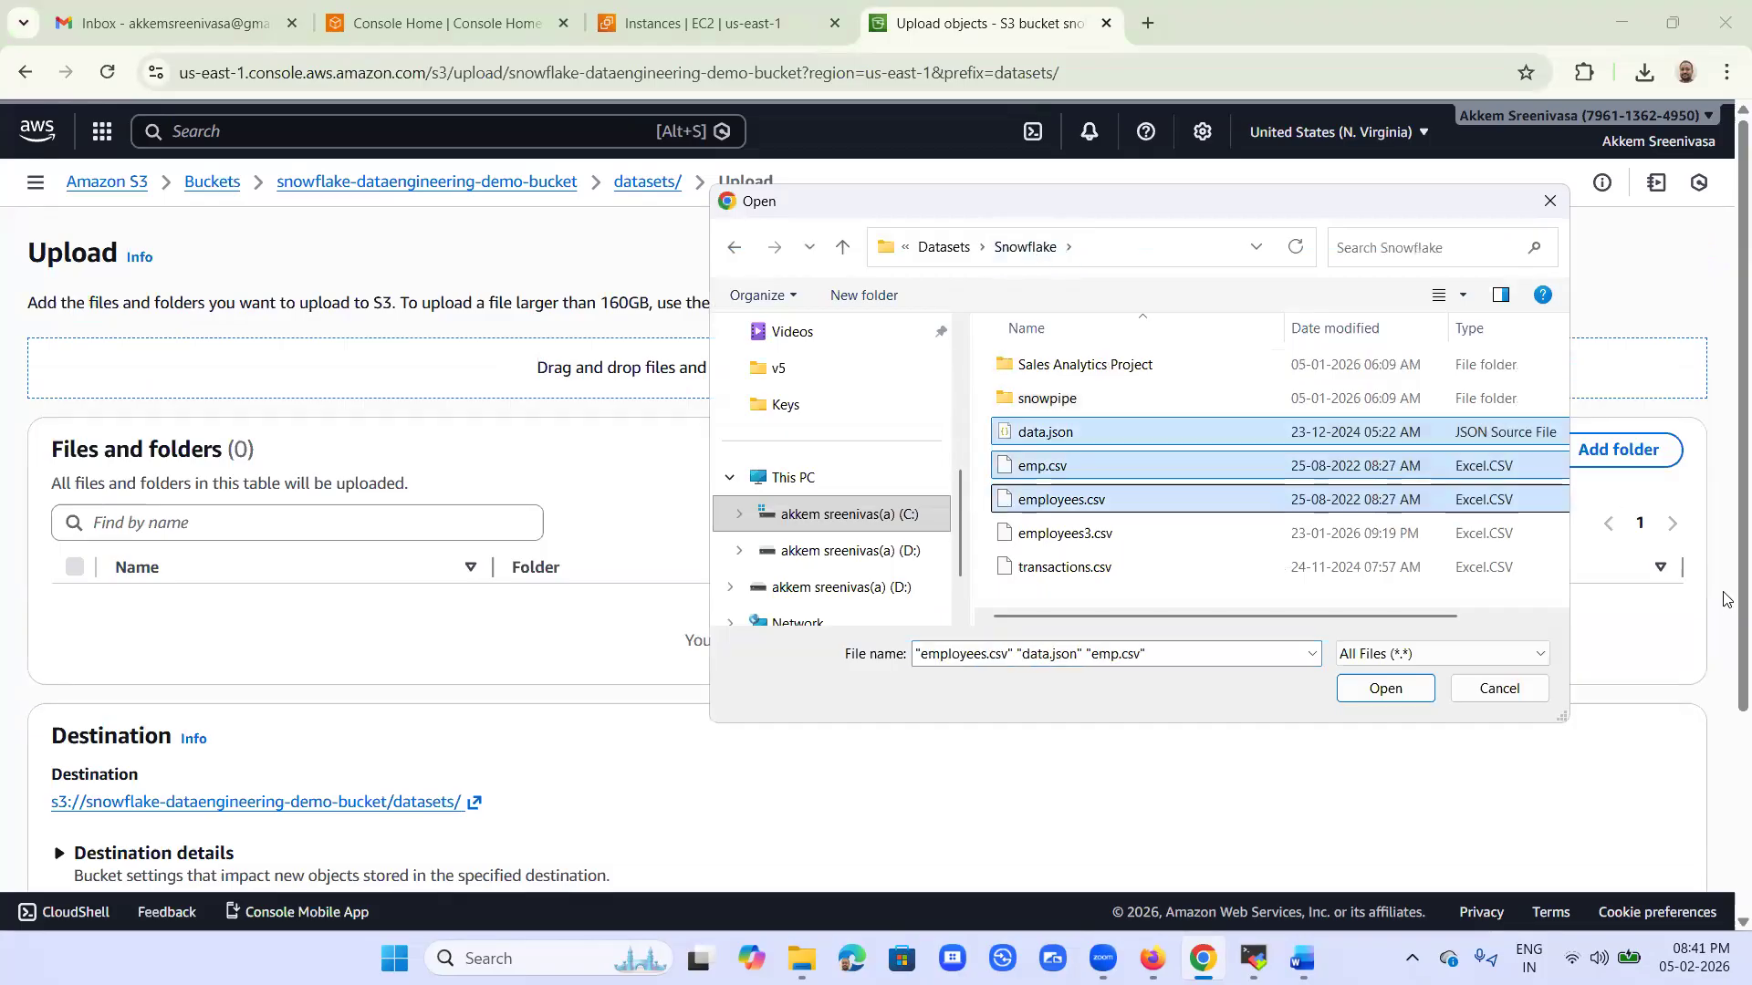
{"action": "left_click", "coordinate": [1387, 689]}
Upload the five added files to the datasets folder and close the upload status page.
{"action": "scroll", "coordinate": [1405, 708], "scroll_direction": "down", "scroll_amount": 1}
{"action": "scroll", "coordinate": [1442, 734], "scroll_direction": "down", "scroll_amount": 3}
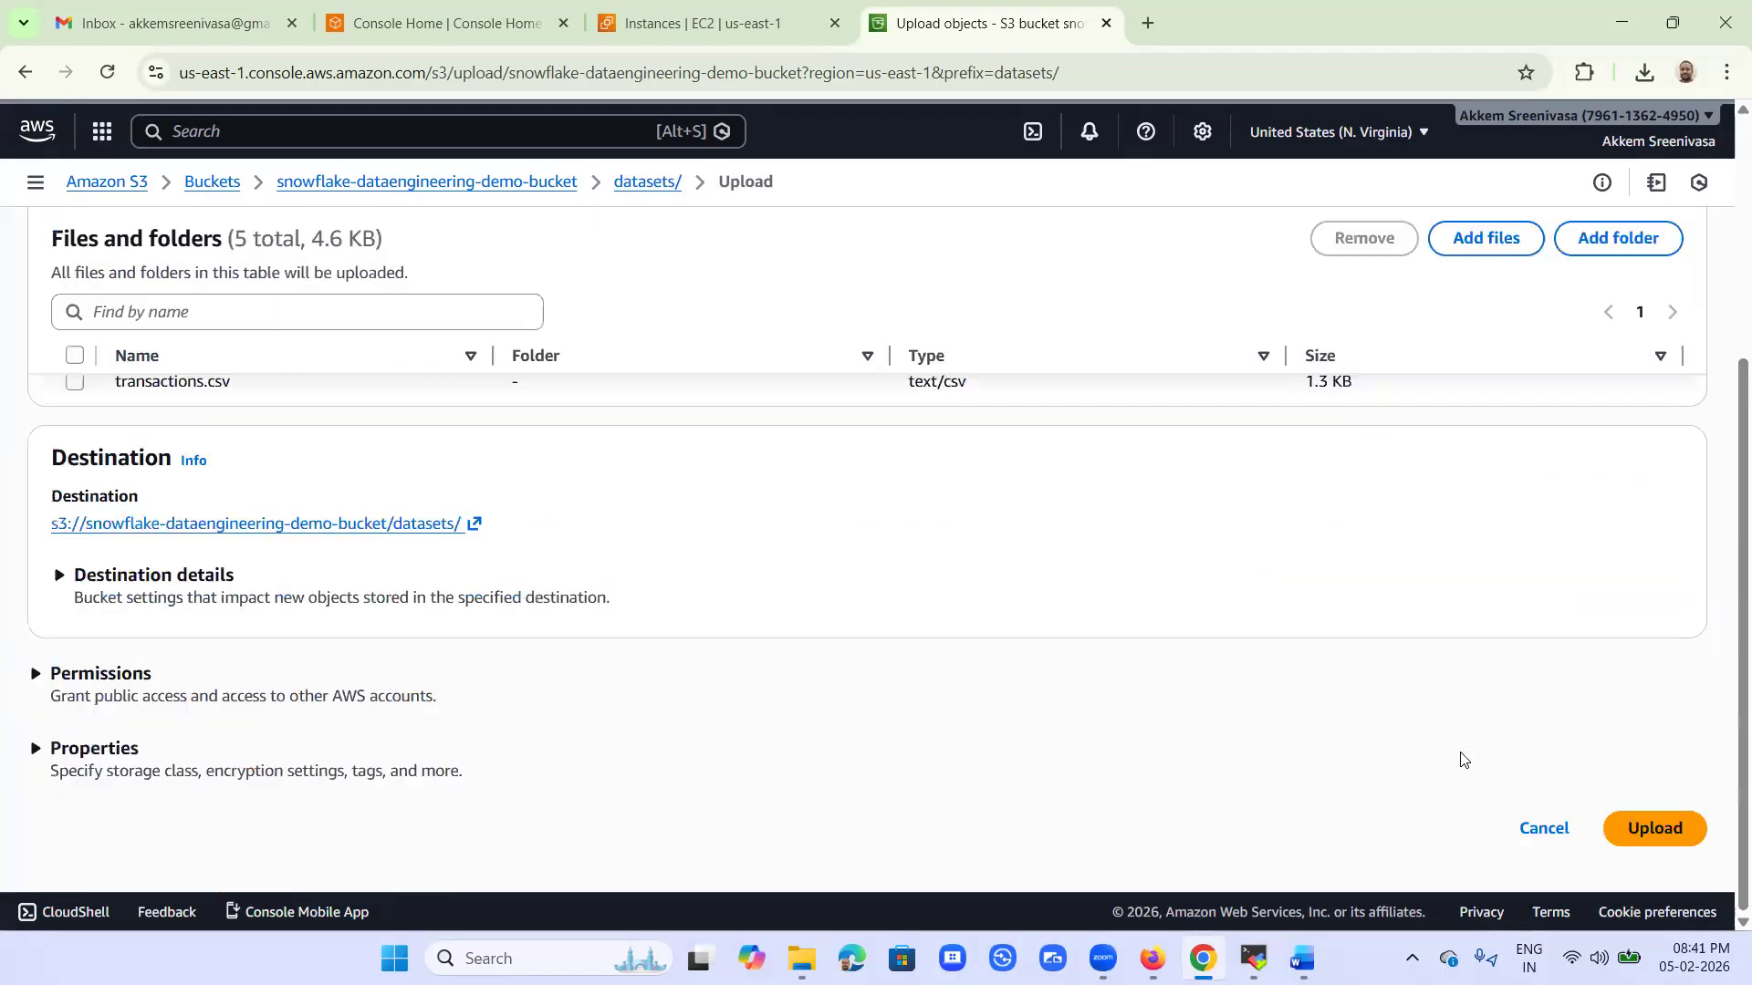
{"action": "left_click", "coordinate": [1647, 828]}
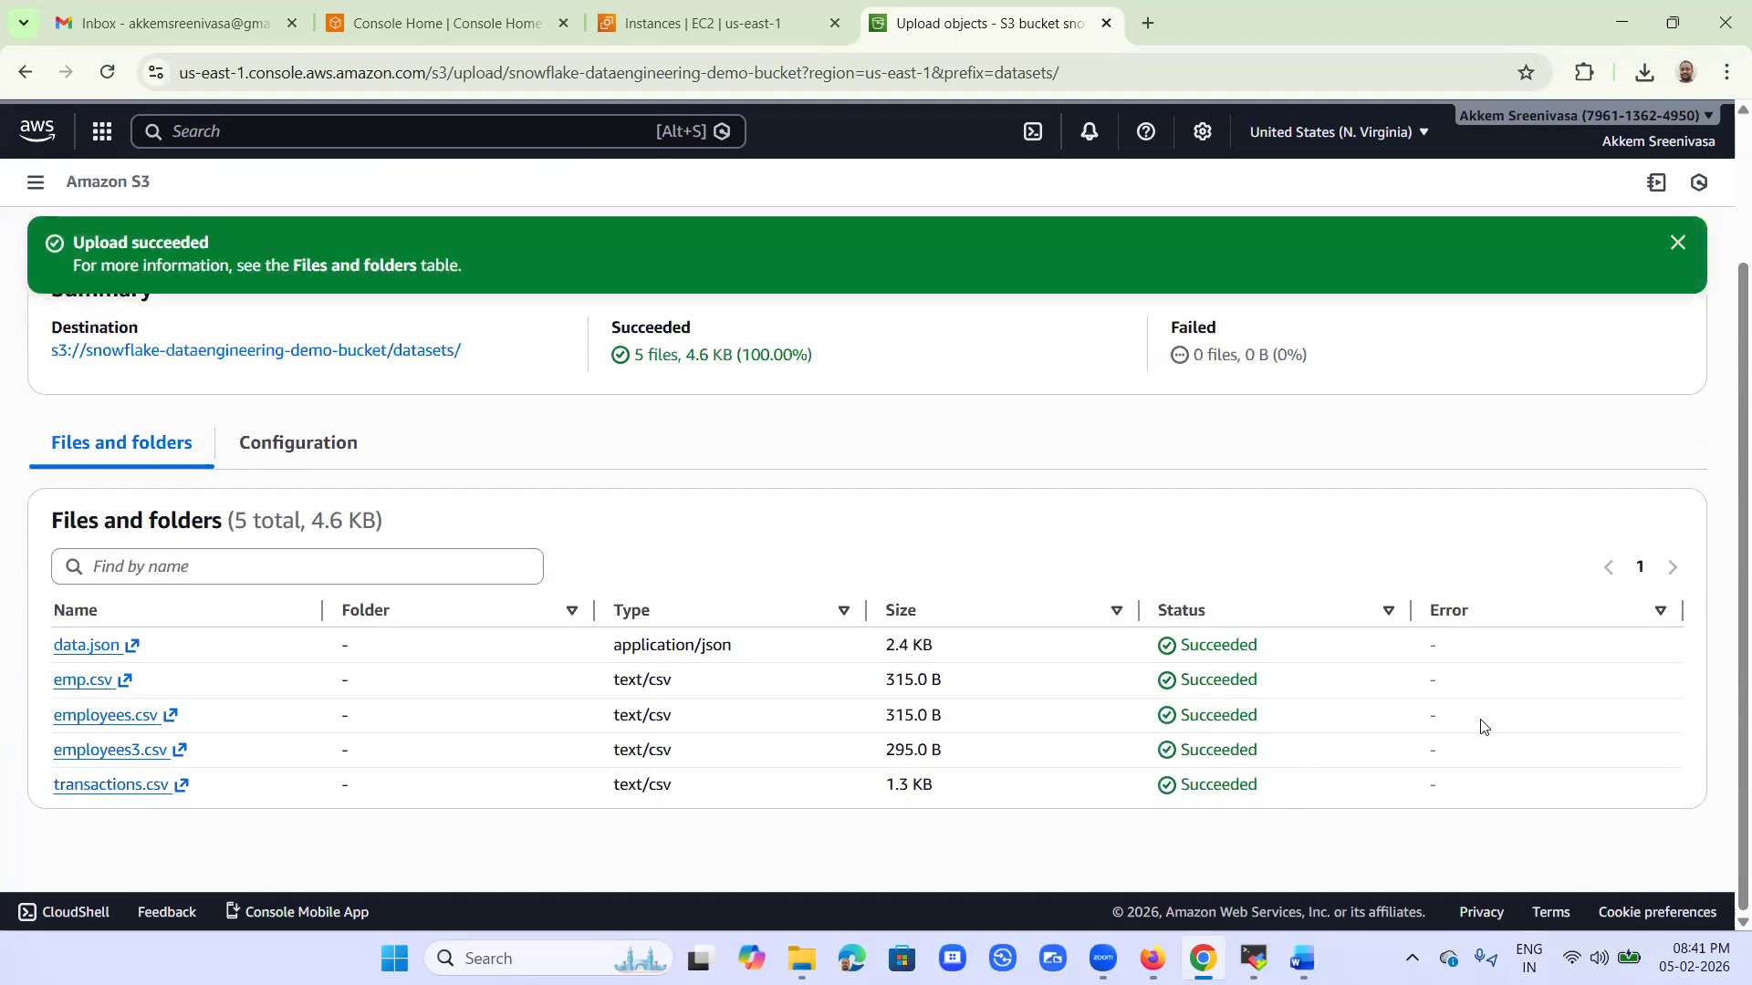
{"action": "scroll", "coordinate": [1497, 730], "scroll_direction": "up", "scroll_amount": 3}
{"action": "left_click", "coordinate": [1662, 326]}
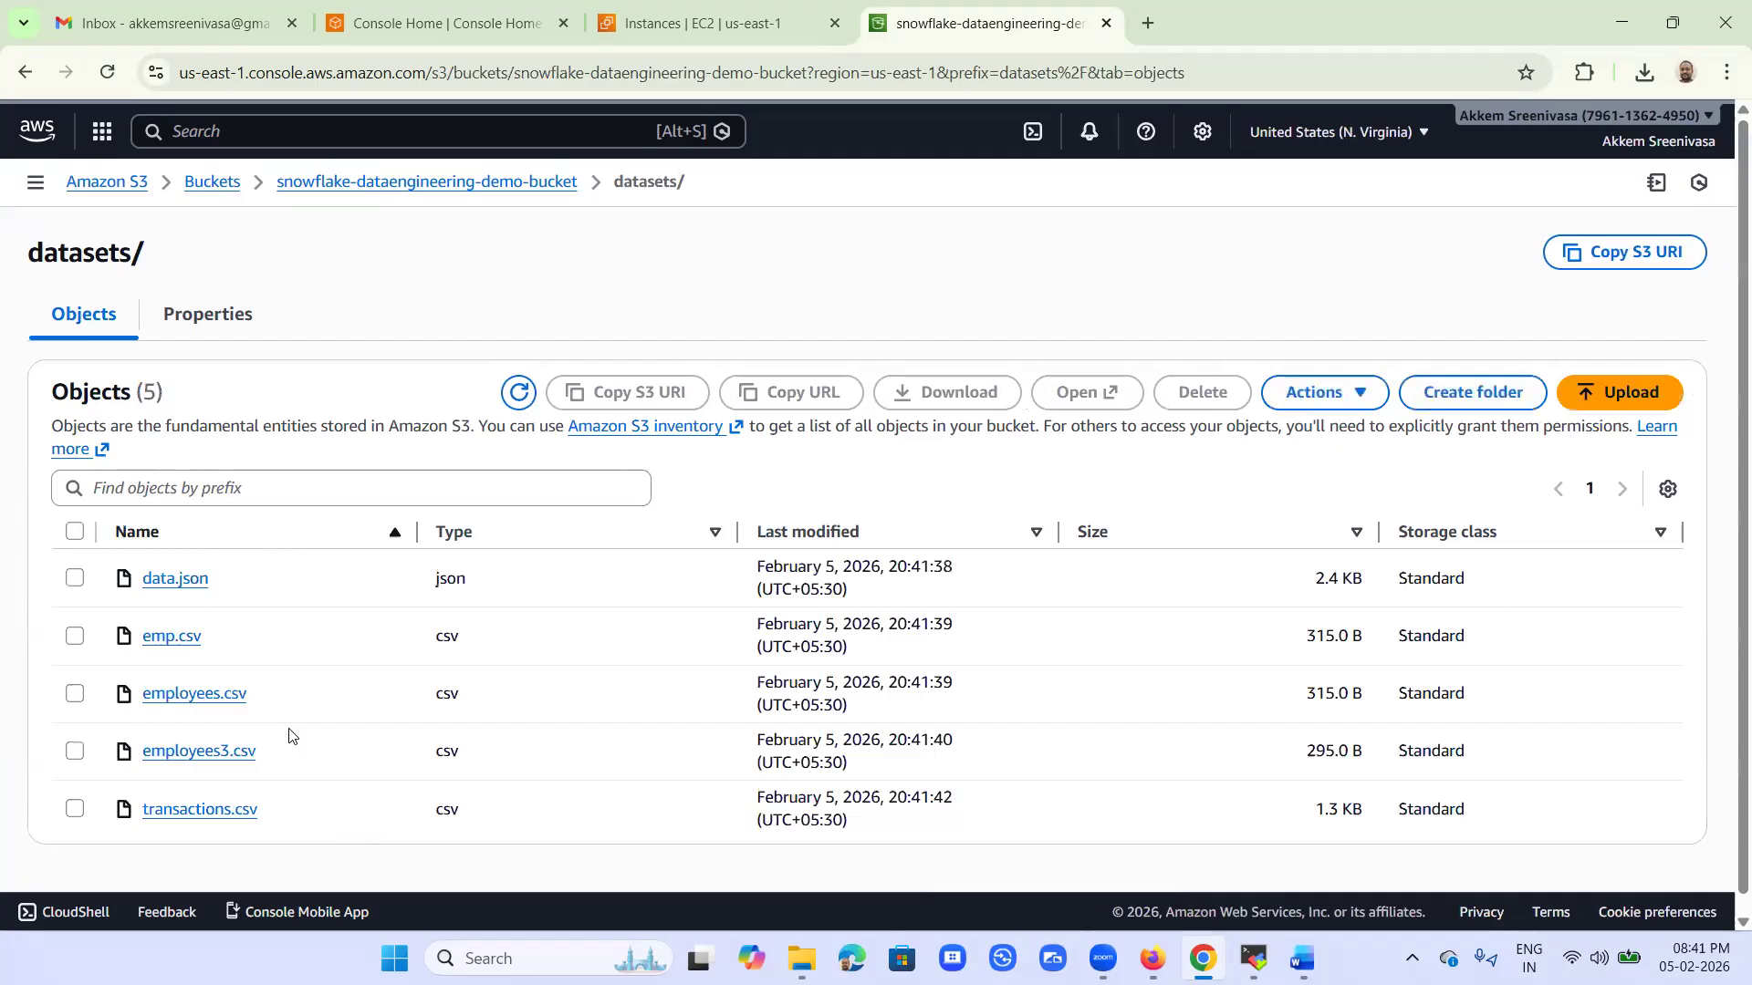
Return to the bucket's root, permanently delete employees.csv by confirming with "permanently delete", and close the status page.
{"action": "left_click", "coordinate": [503, 183]}
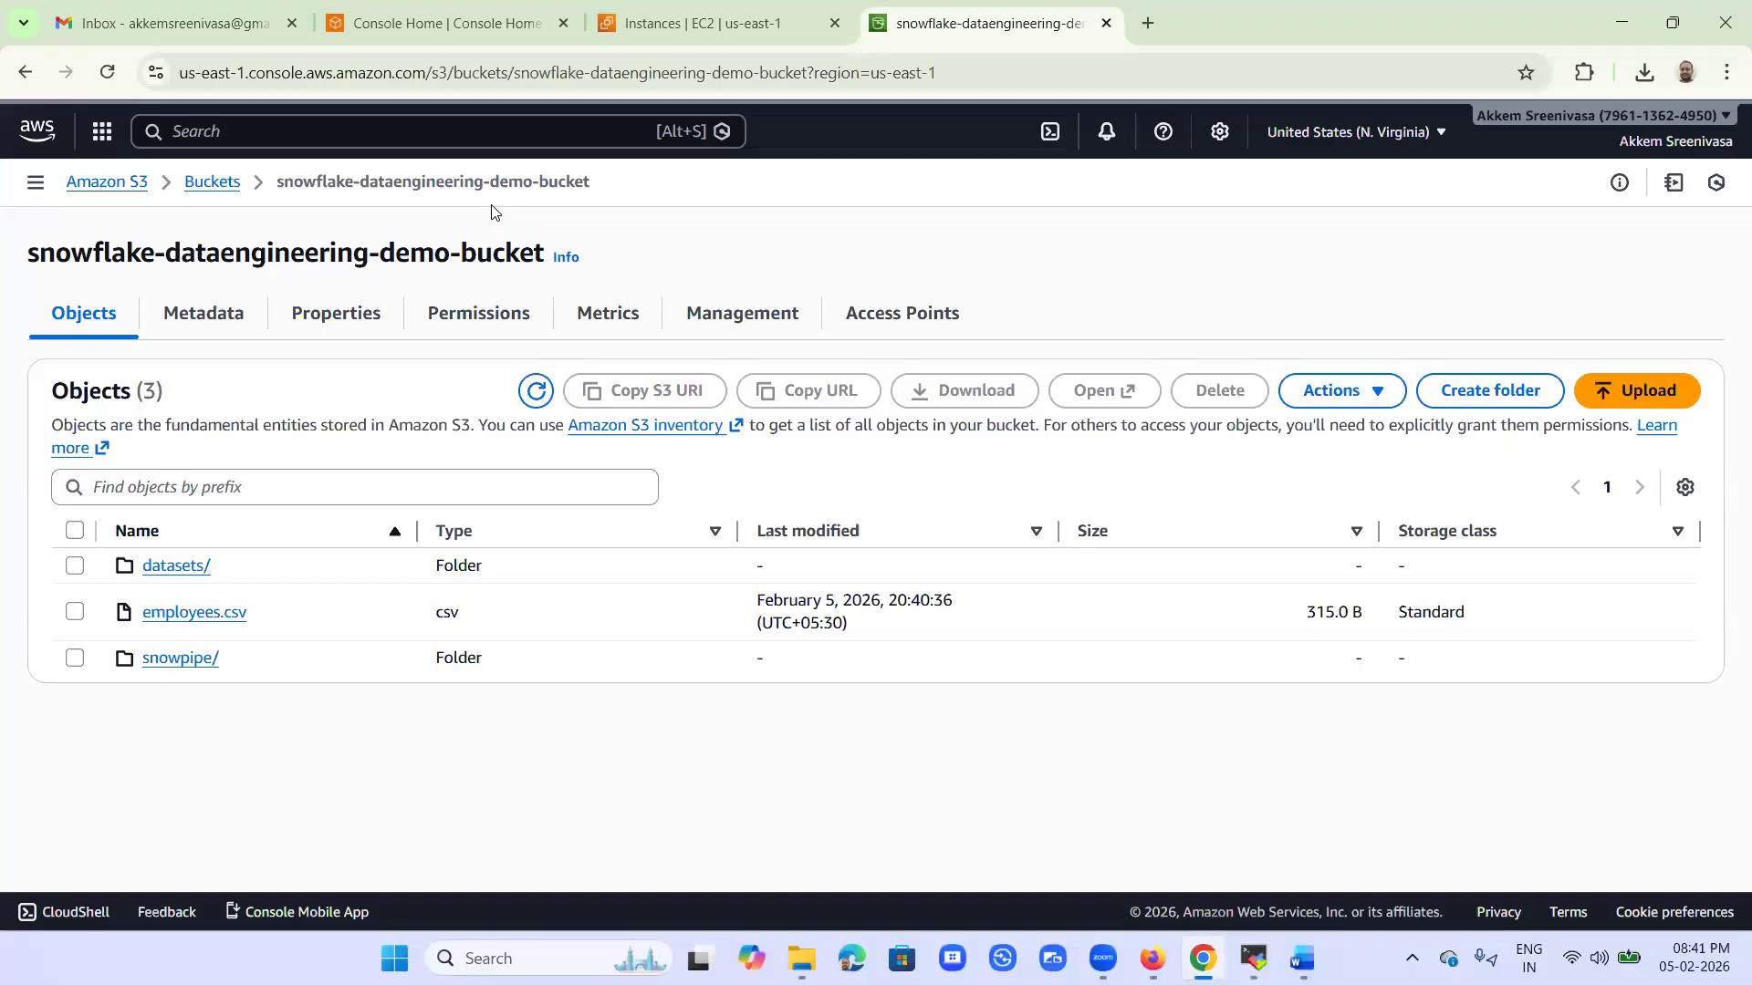
{"action": "left_click", "coordinate": [75, 612]}
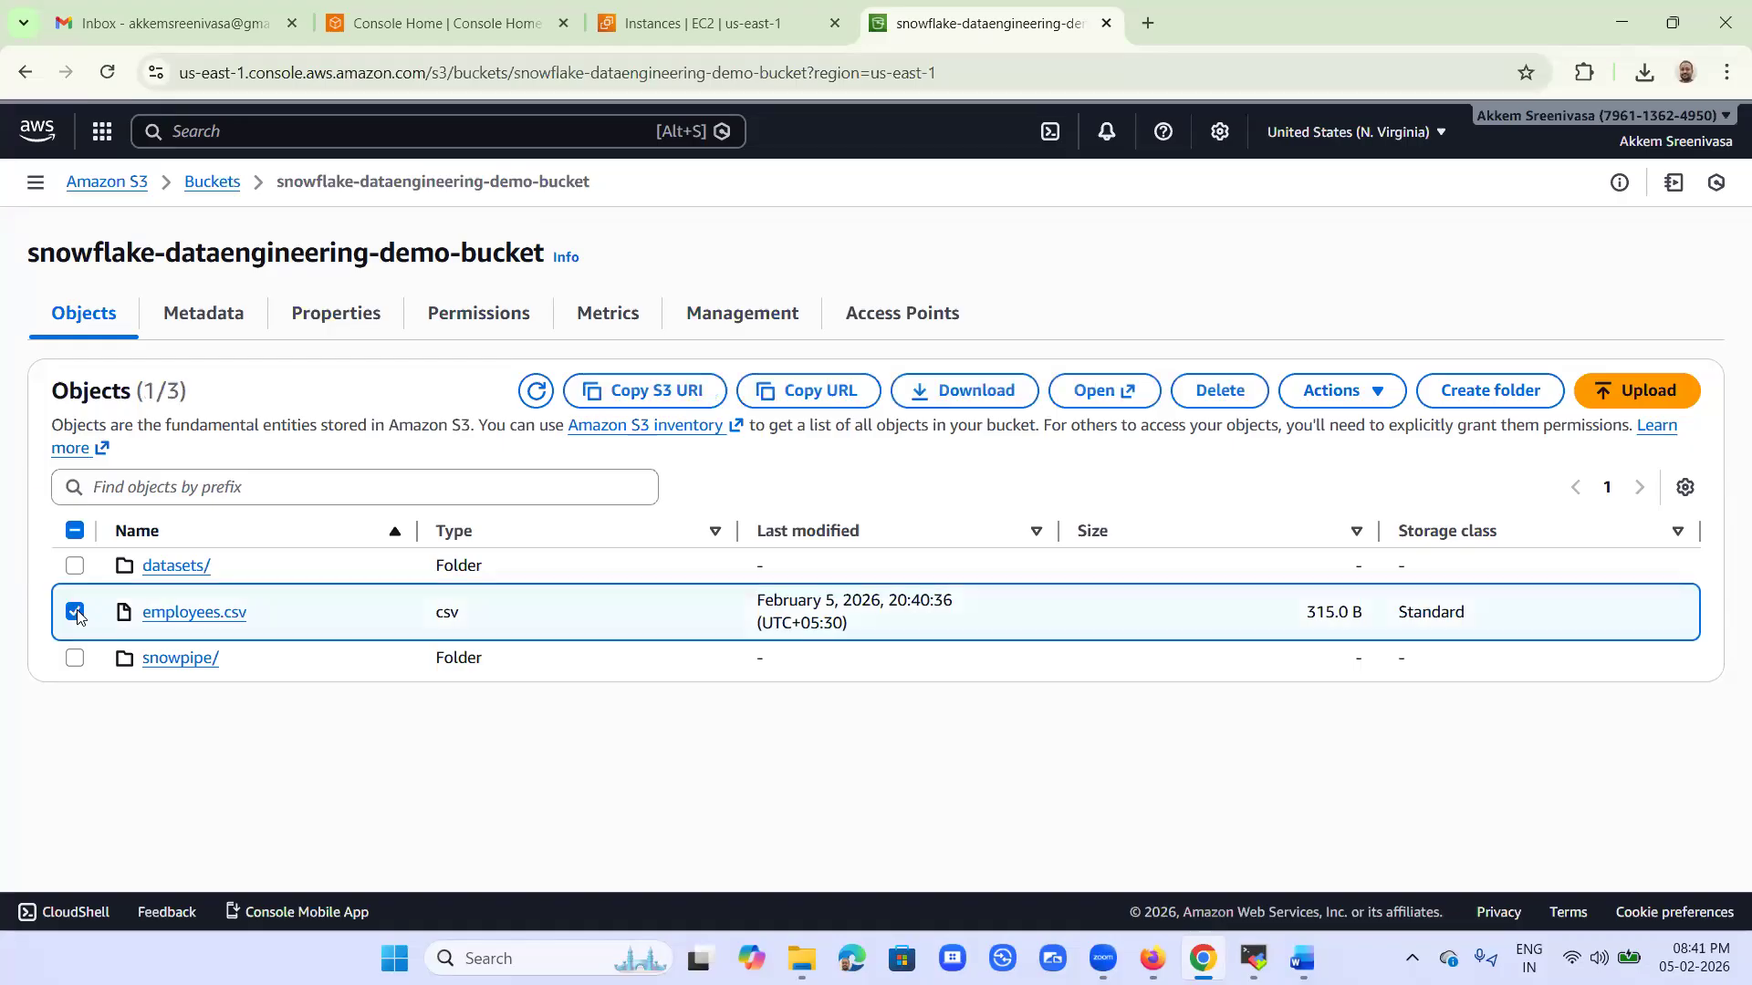
{"action": "left_click", "coordinate": [1226, 391]}
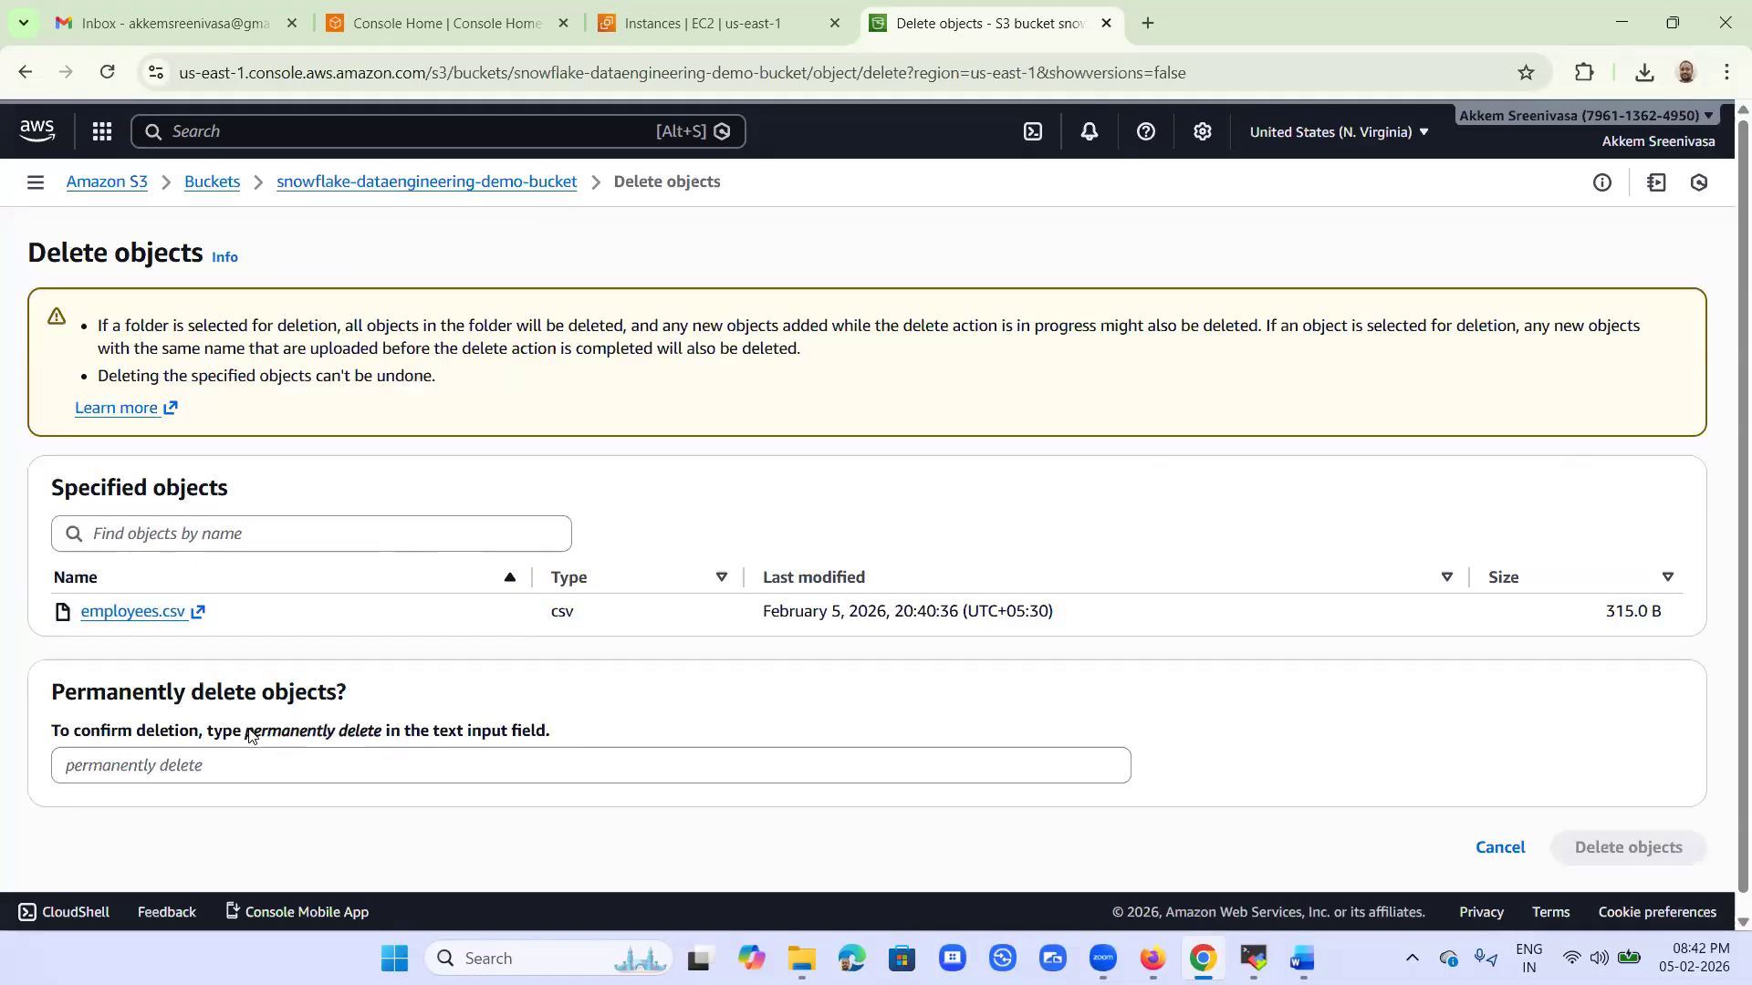
{"action": "left_click_drag", "start_coordinate": [247, 732], "coordinate": [384, 741]}
{"action": "key", "text": "ctrl+c"}
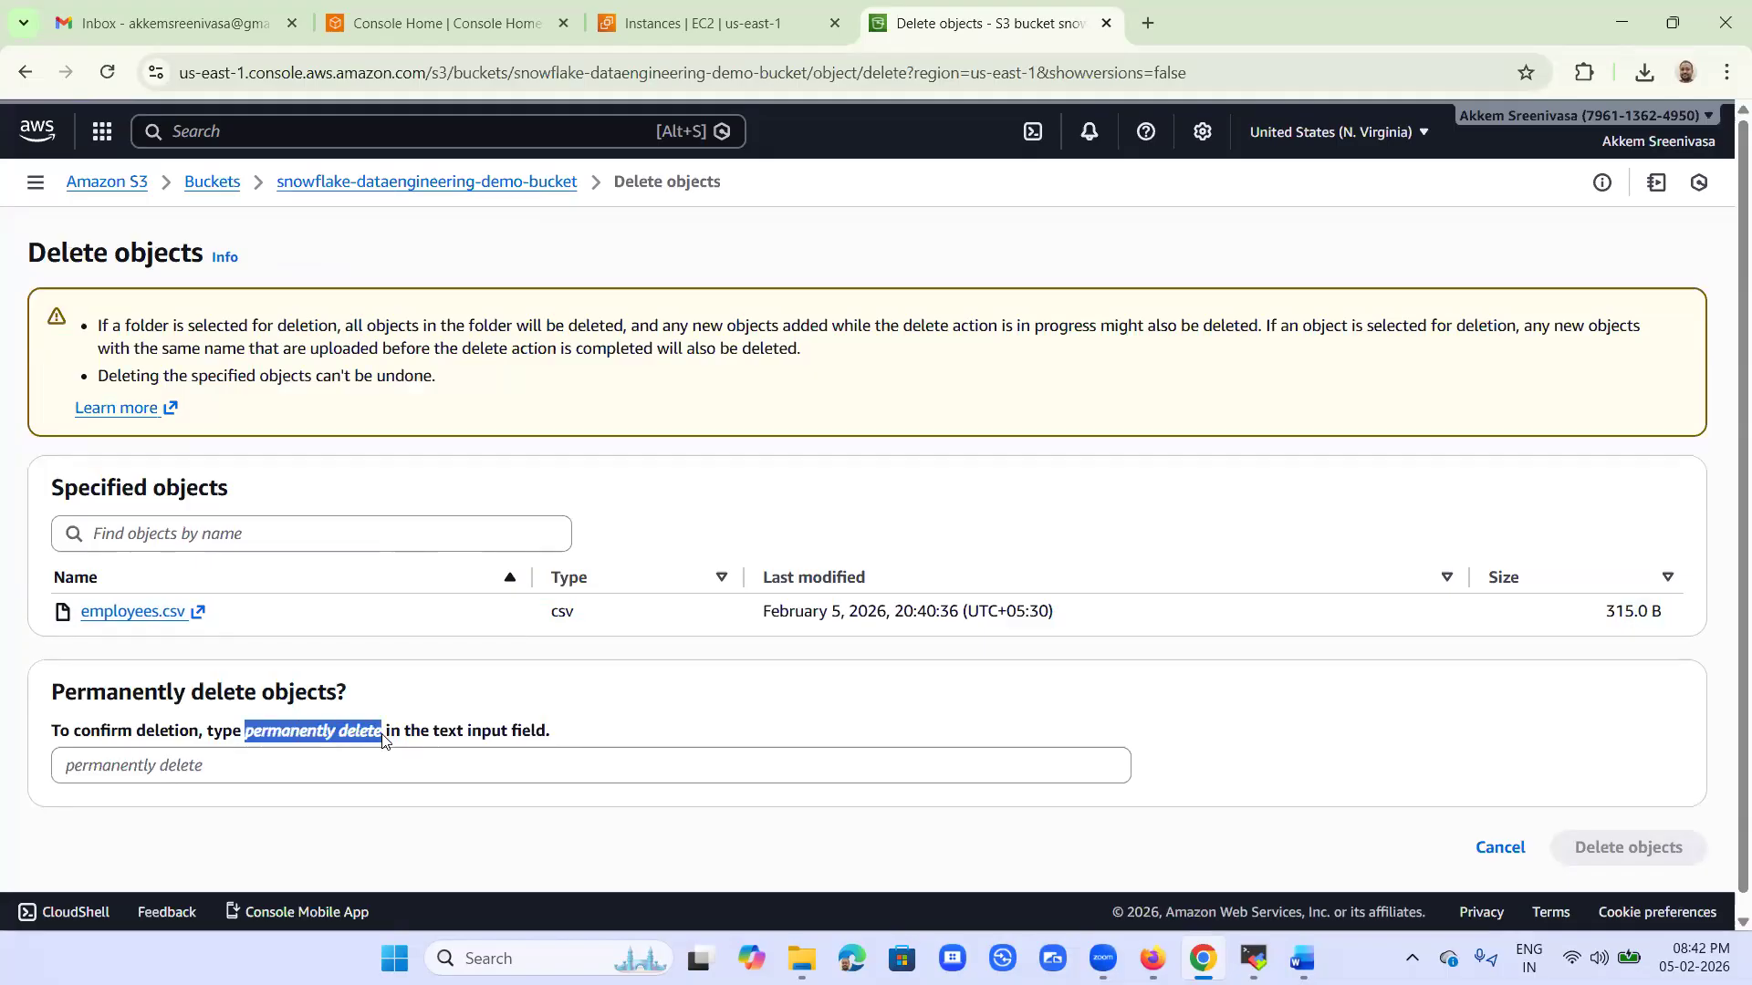
{"action": "left_click", "coordinate": [263, 776]}
{"action": "key", "text": "ctrl+v"}
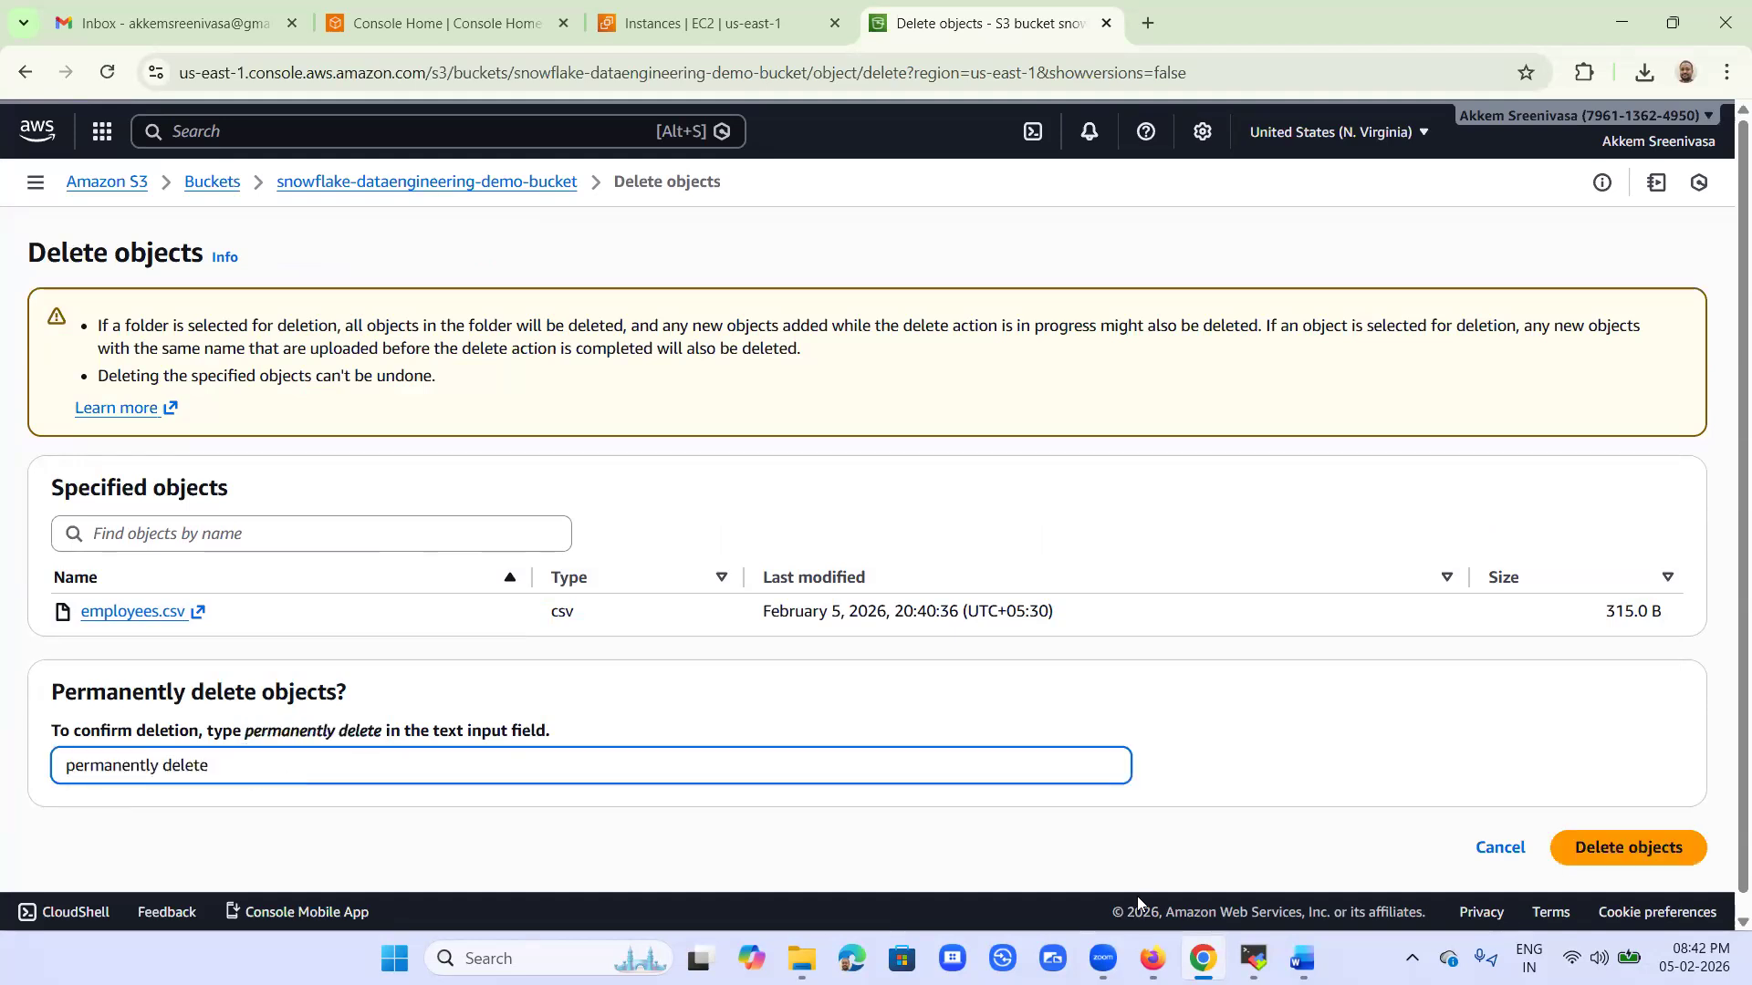
{"action": "left_click", "coordinate": [1610, 862]}
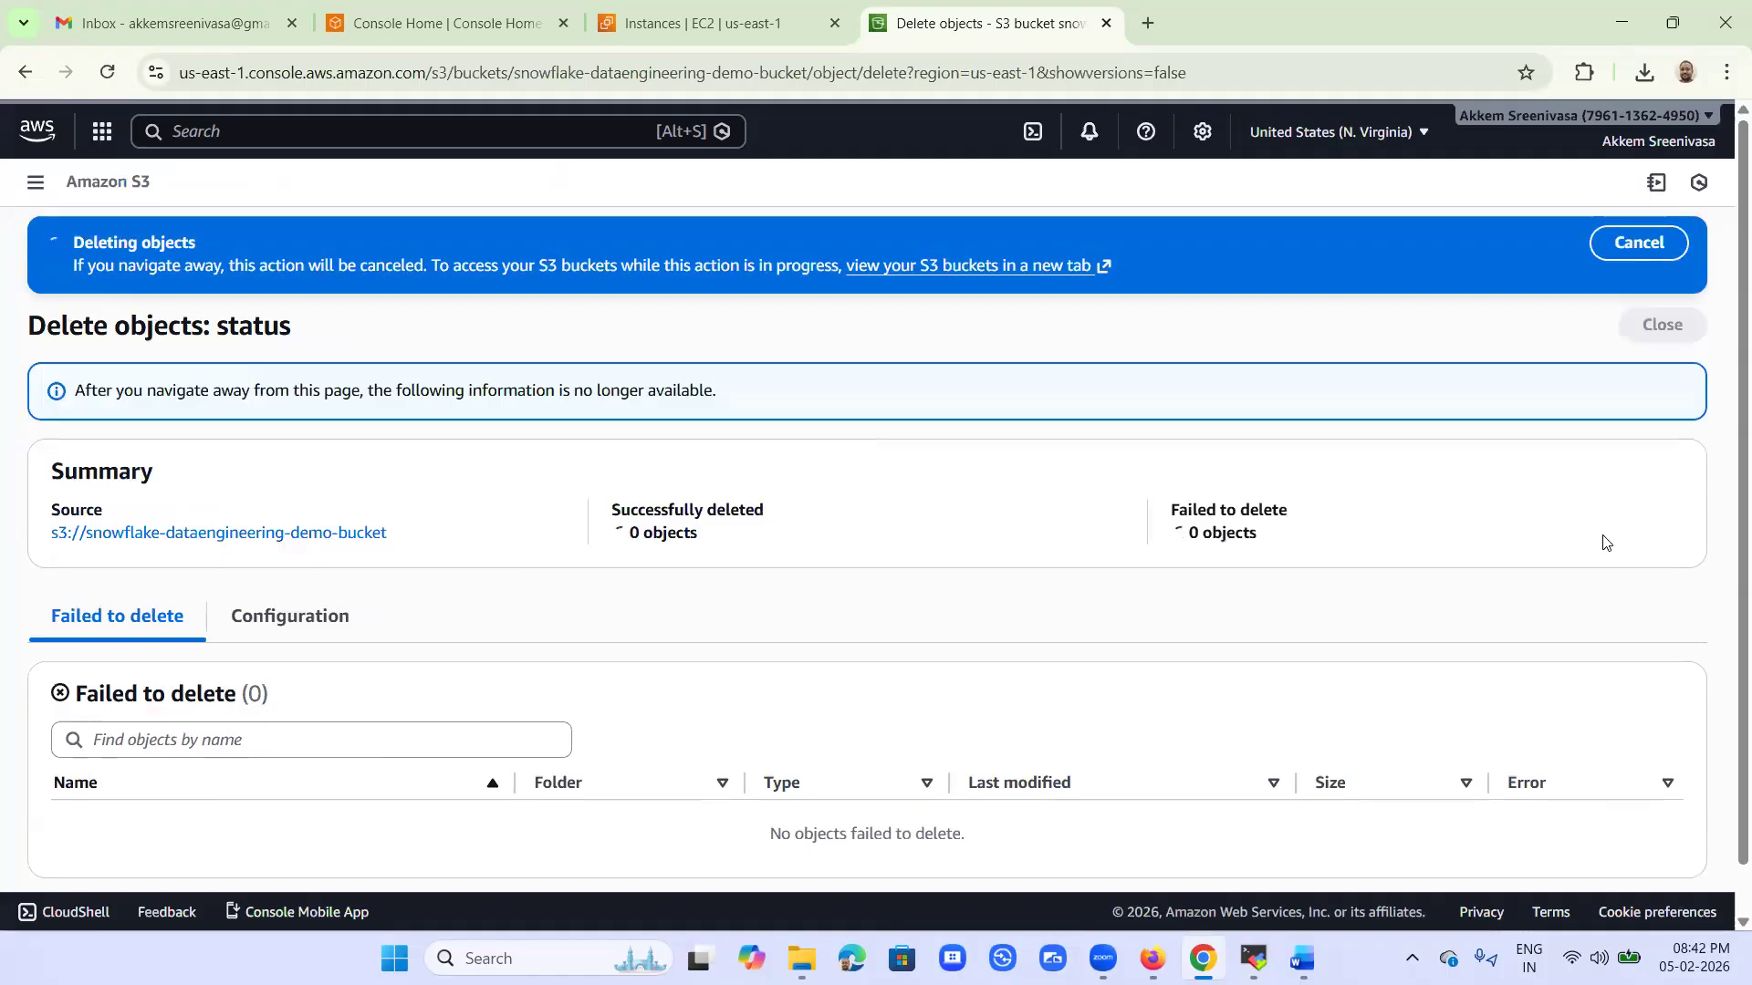
{"action": "left_click", "coordinate": [1674, 339]}
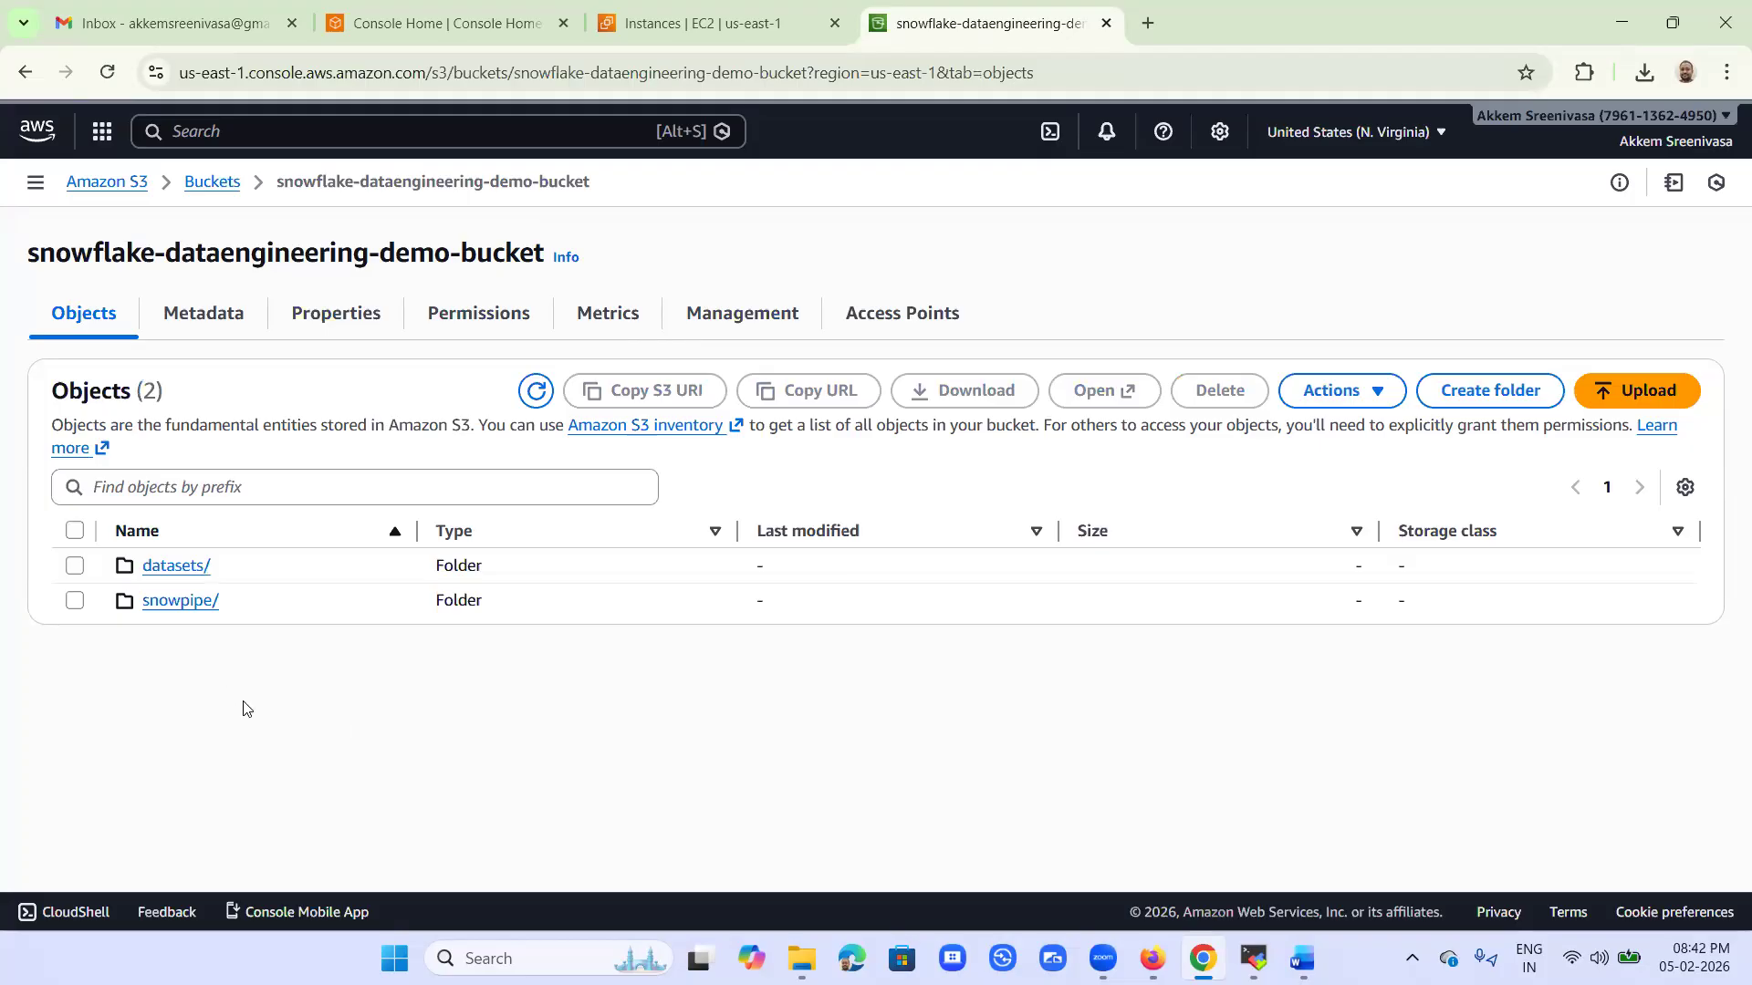
Permanently delete the snowpipe folder from the bucket, confirming with "permanently delete", and close the status page.
{"action": "left_click", "coordinate": [75, 600]}
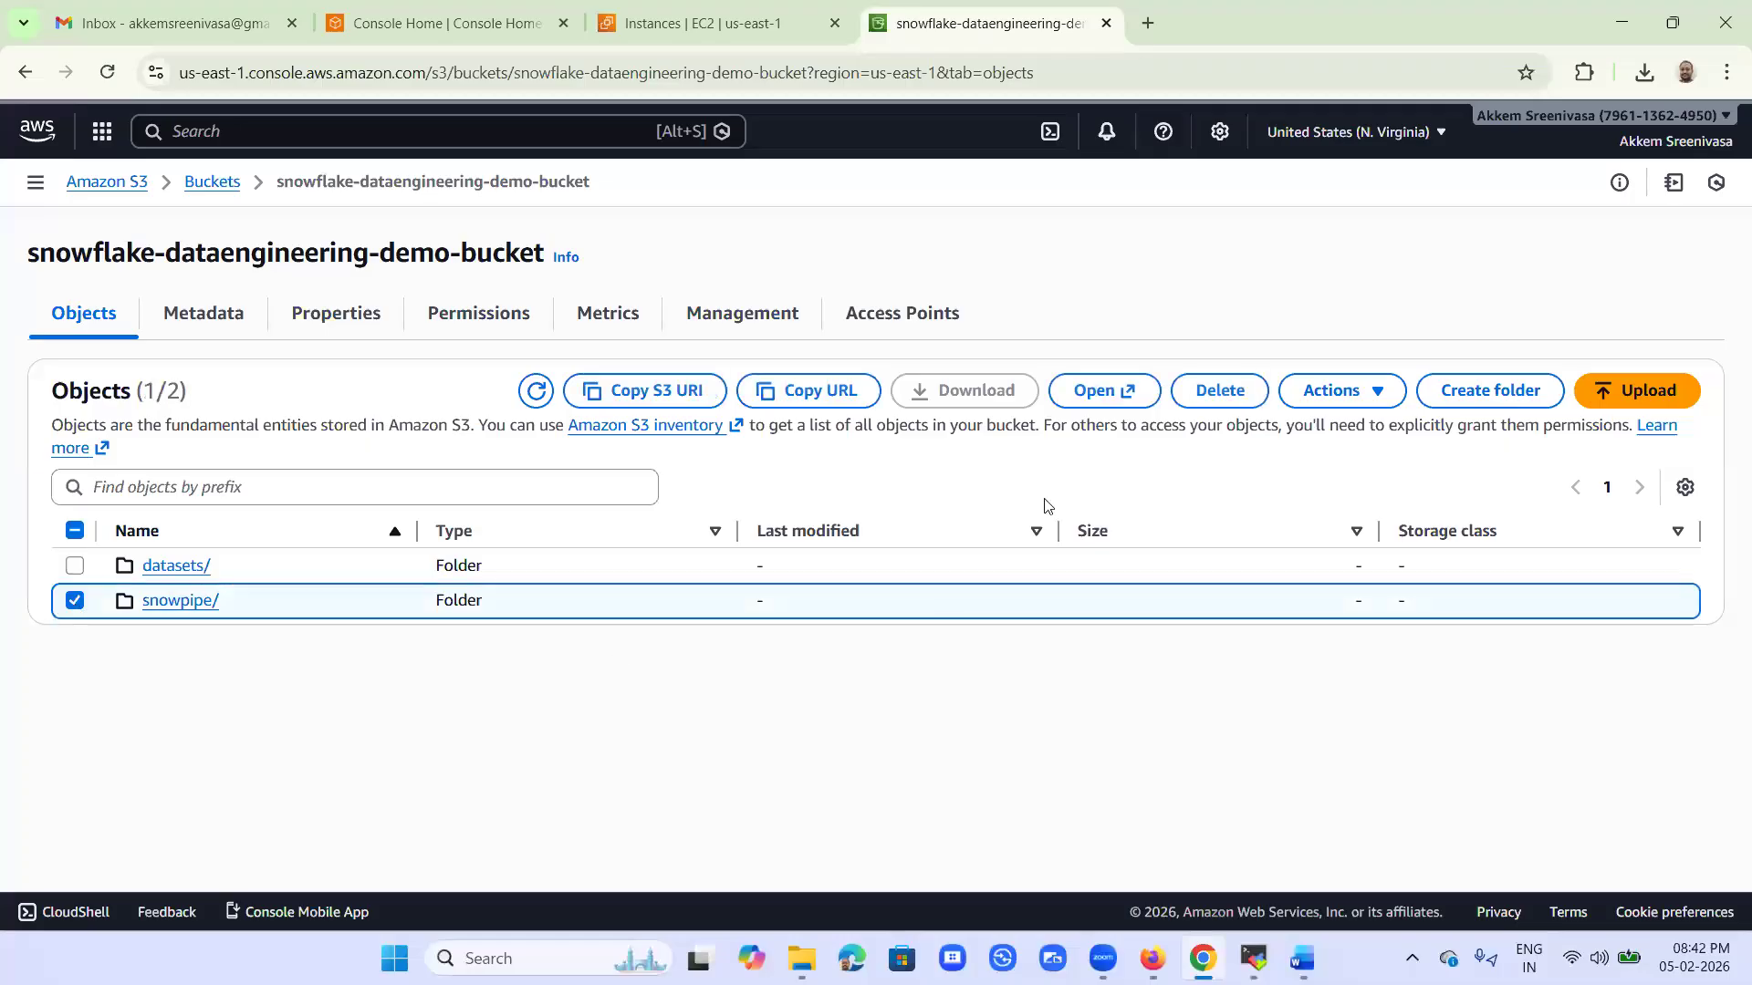
{"action": "left_click", "coordinate": [1223, 393]}
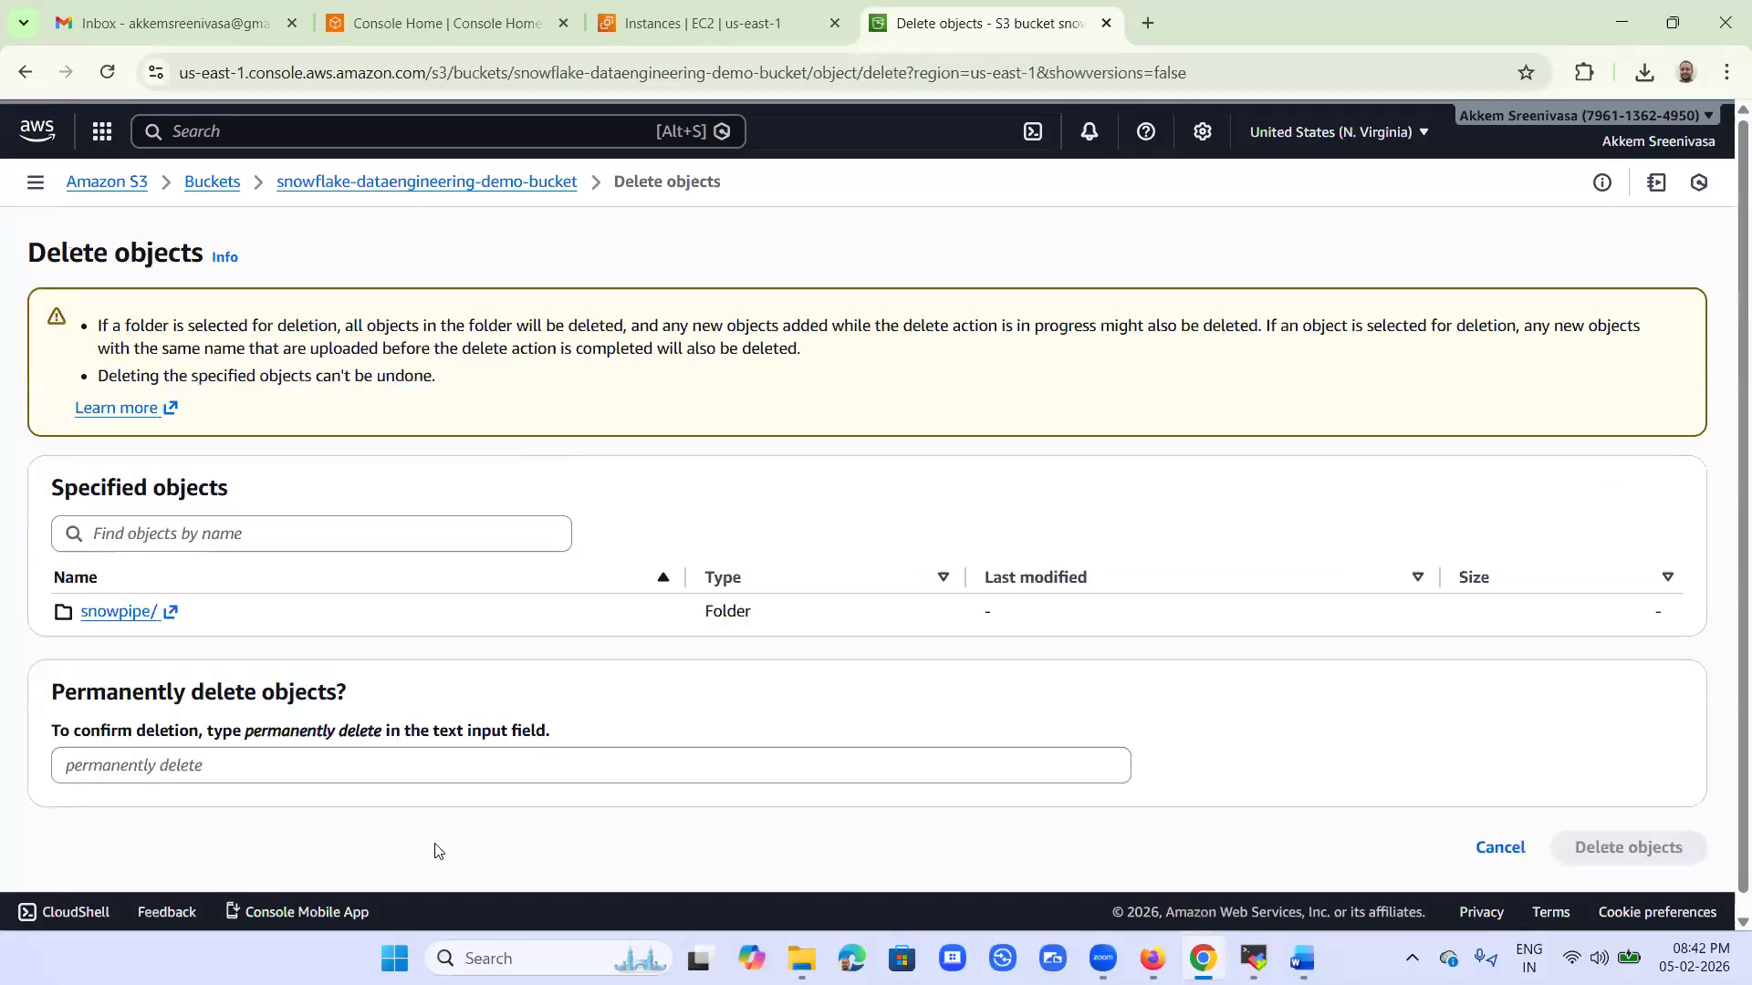
{"action": "left_click", "coordinate": [319, 766]}
{"action": "key", "text": "ctrl+v"}
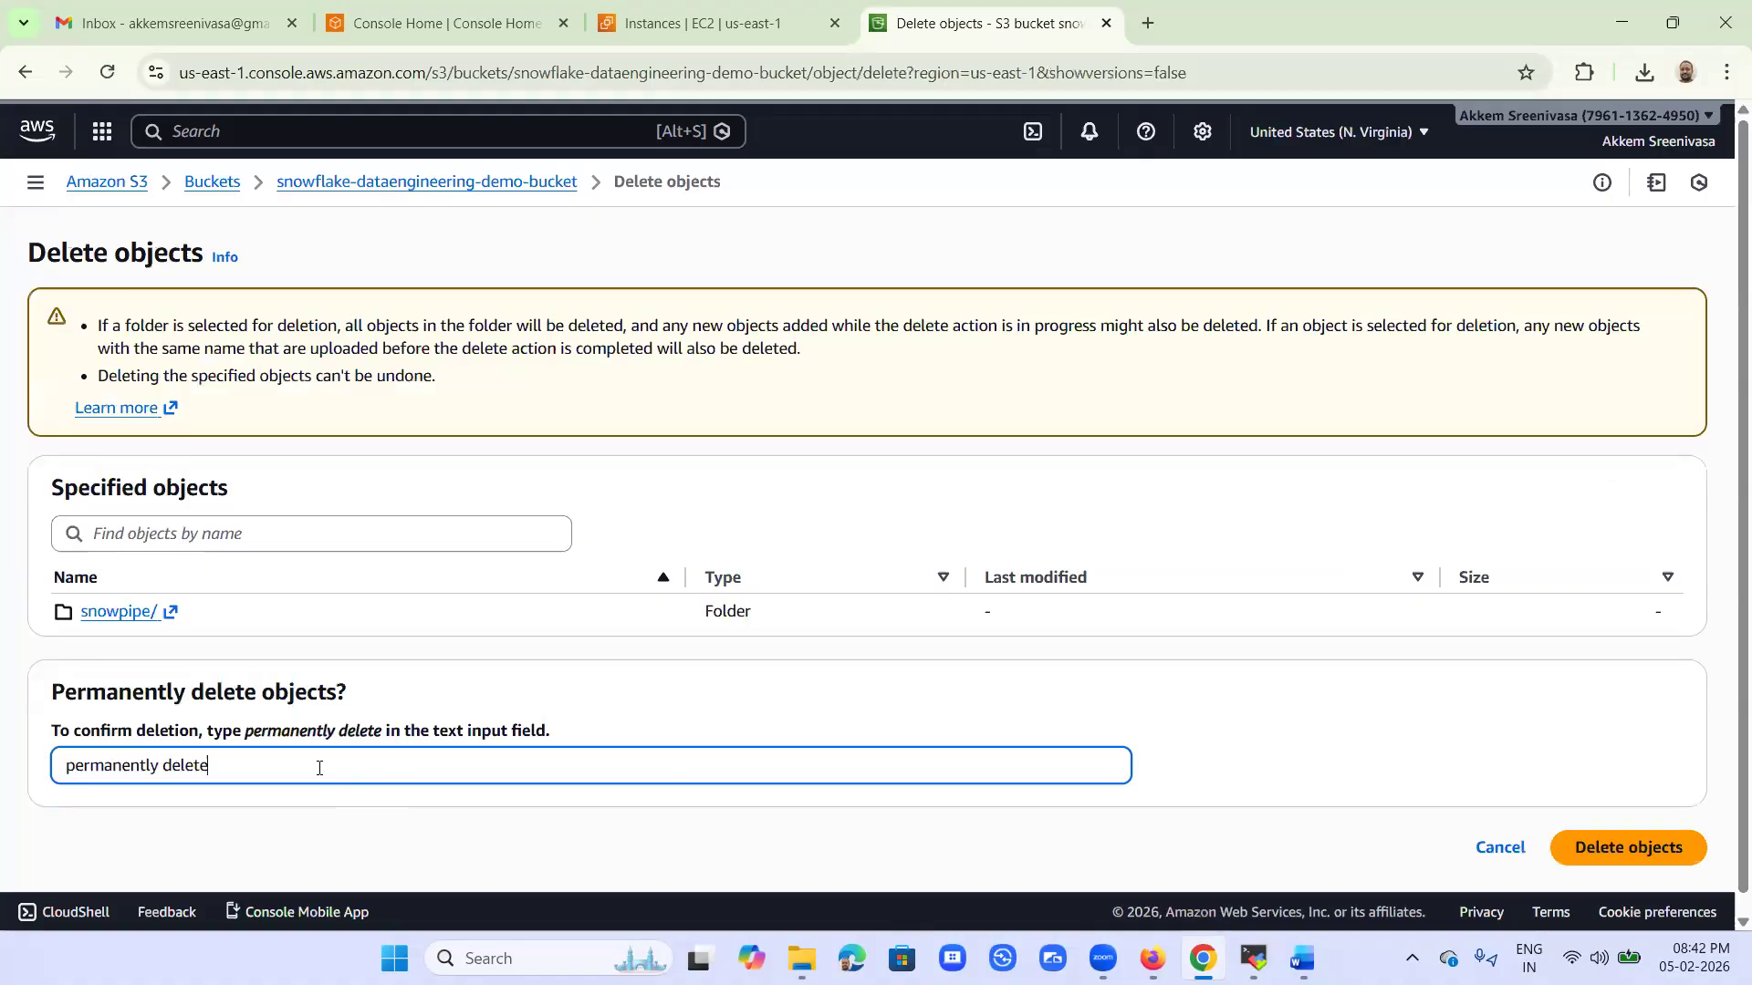
{"action": "key", "text": "Return"}
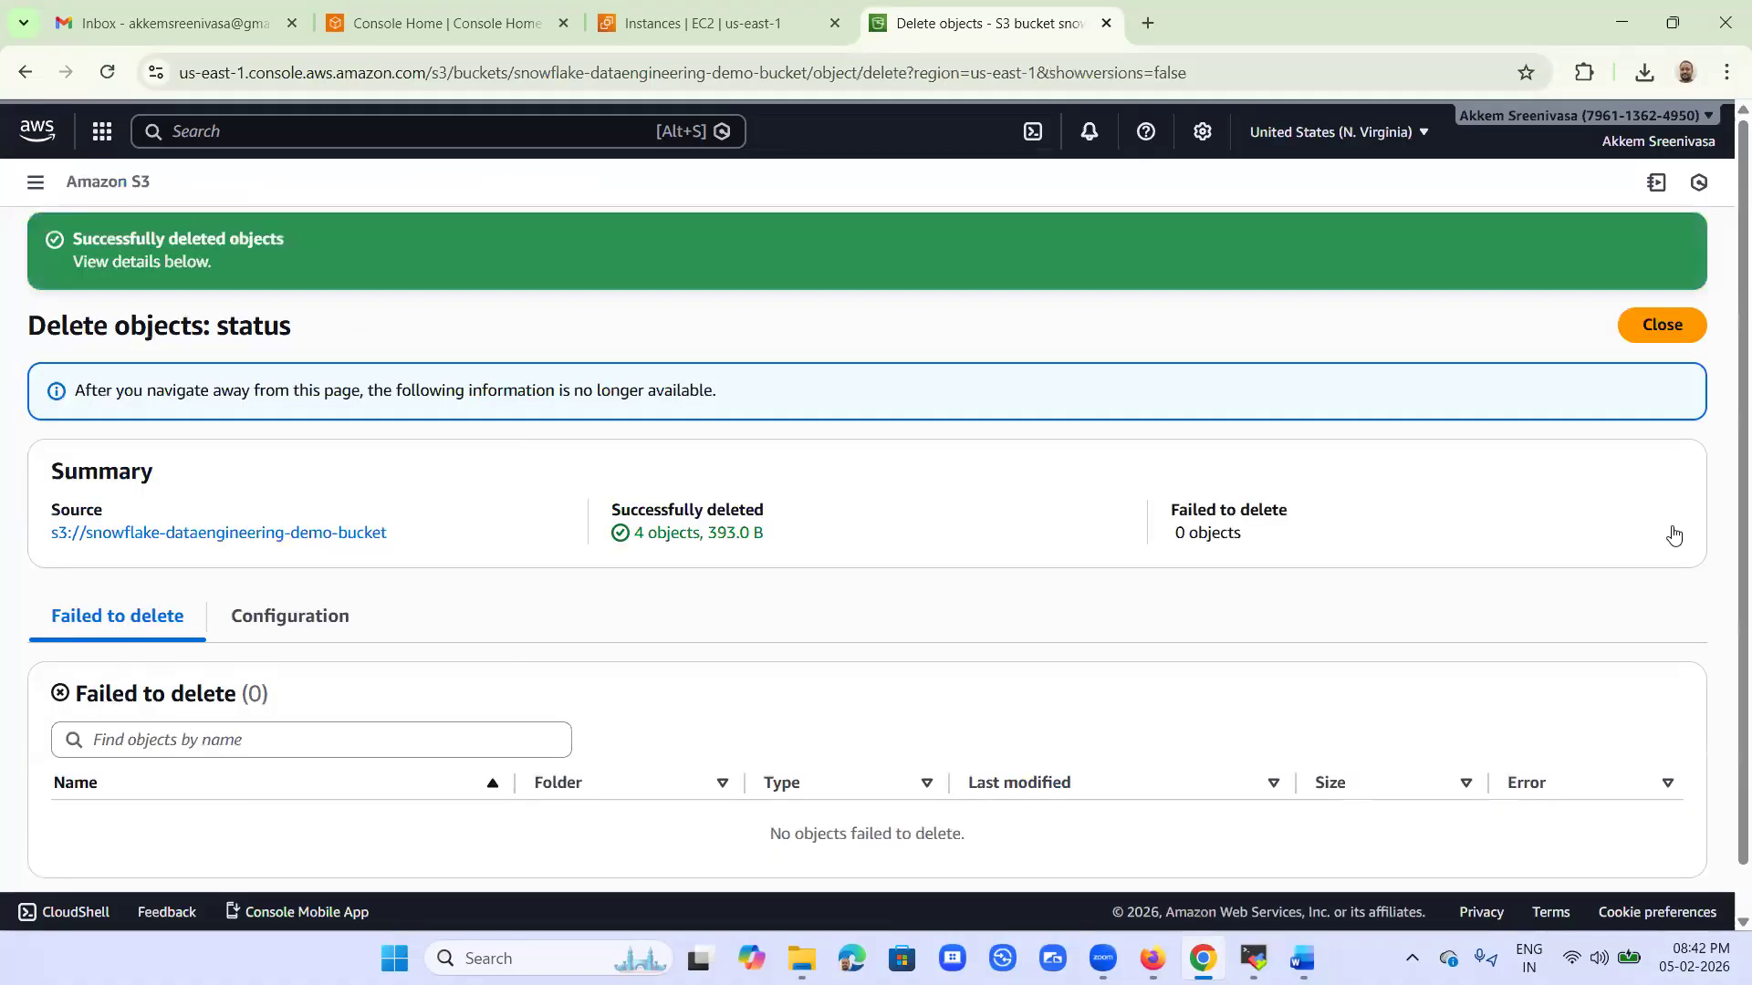
{"action": "left_click", "coordinate": [1658, 344]}
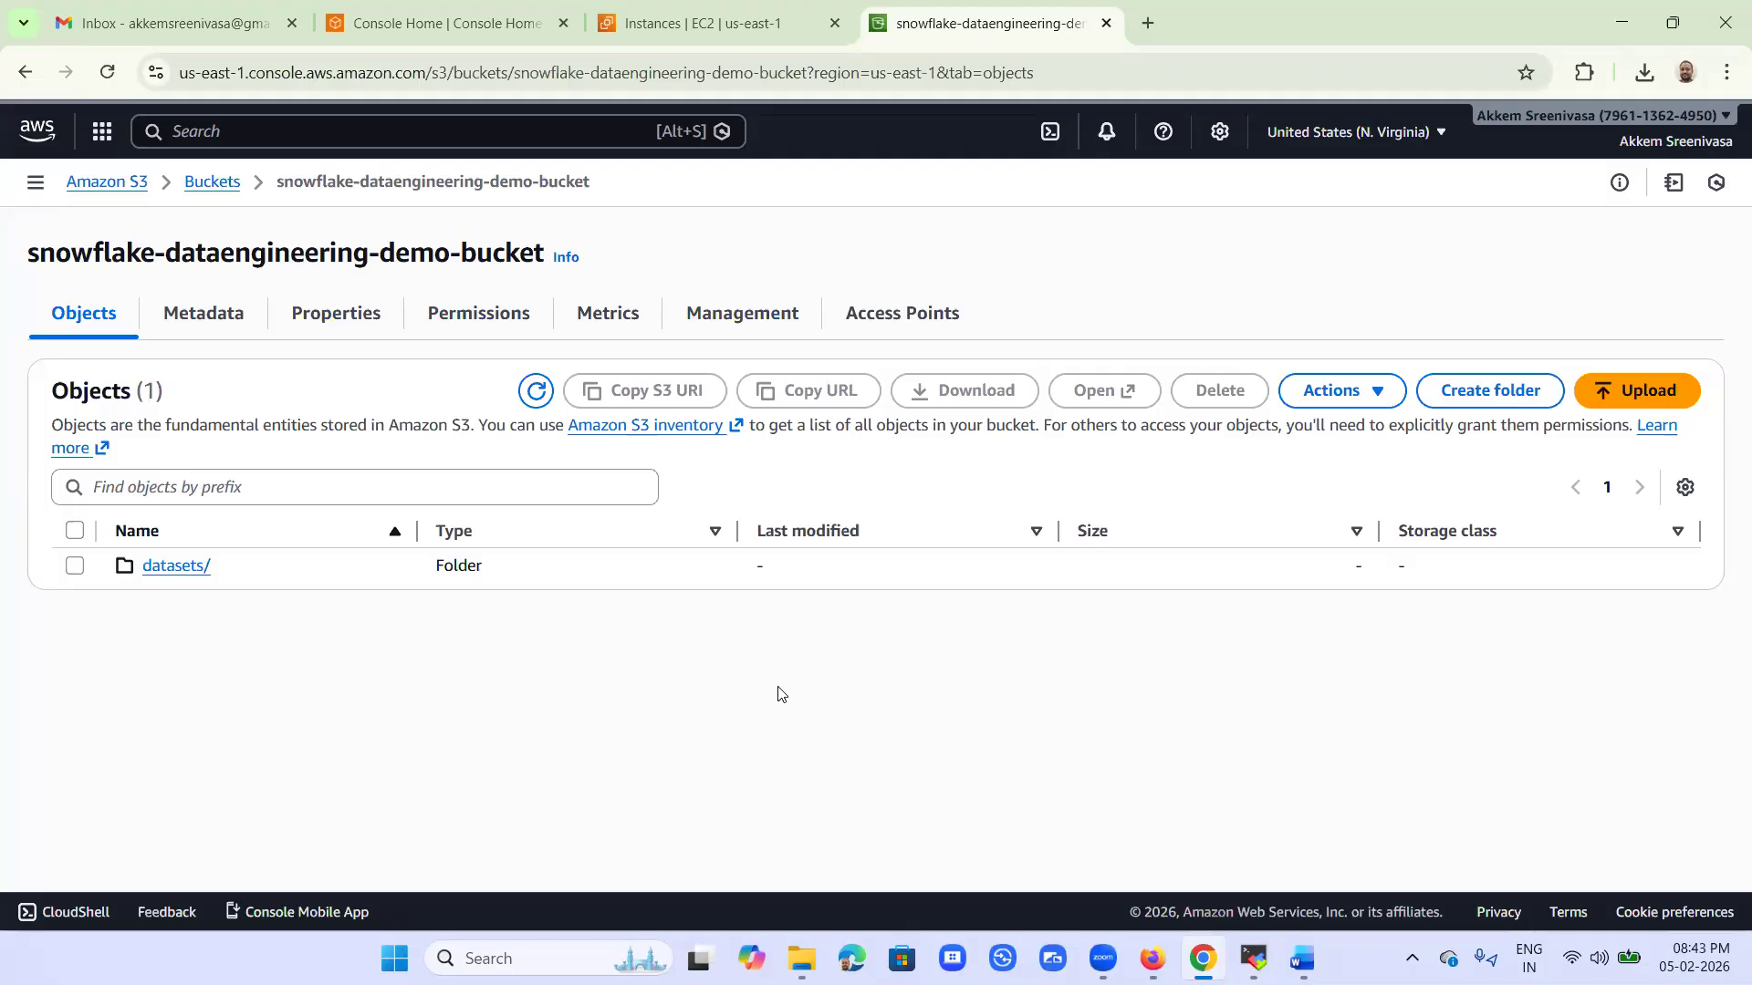
{"action": "mouse_move", "coordinate": [1258, 505]}
{"action": "left_mouse_down"}
{"action": "mouse_move", "coordinate": [1469, 686]}
{"action": "mouse_move", "coordinate": [1590, 463]}
{"action": "mouse_move", "coordinate": [1485, 435]}
{"action": "mouse_move", "coordinate": [1286, 475]}
{"action": "mouse_move", "coordinate": [1542, 475]}
{"action": "left_mouse_up"}
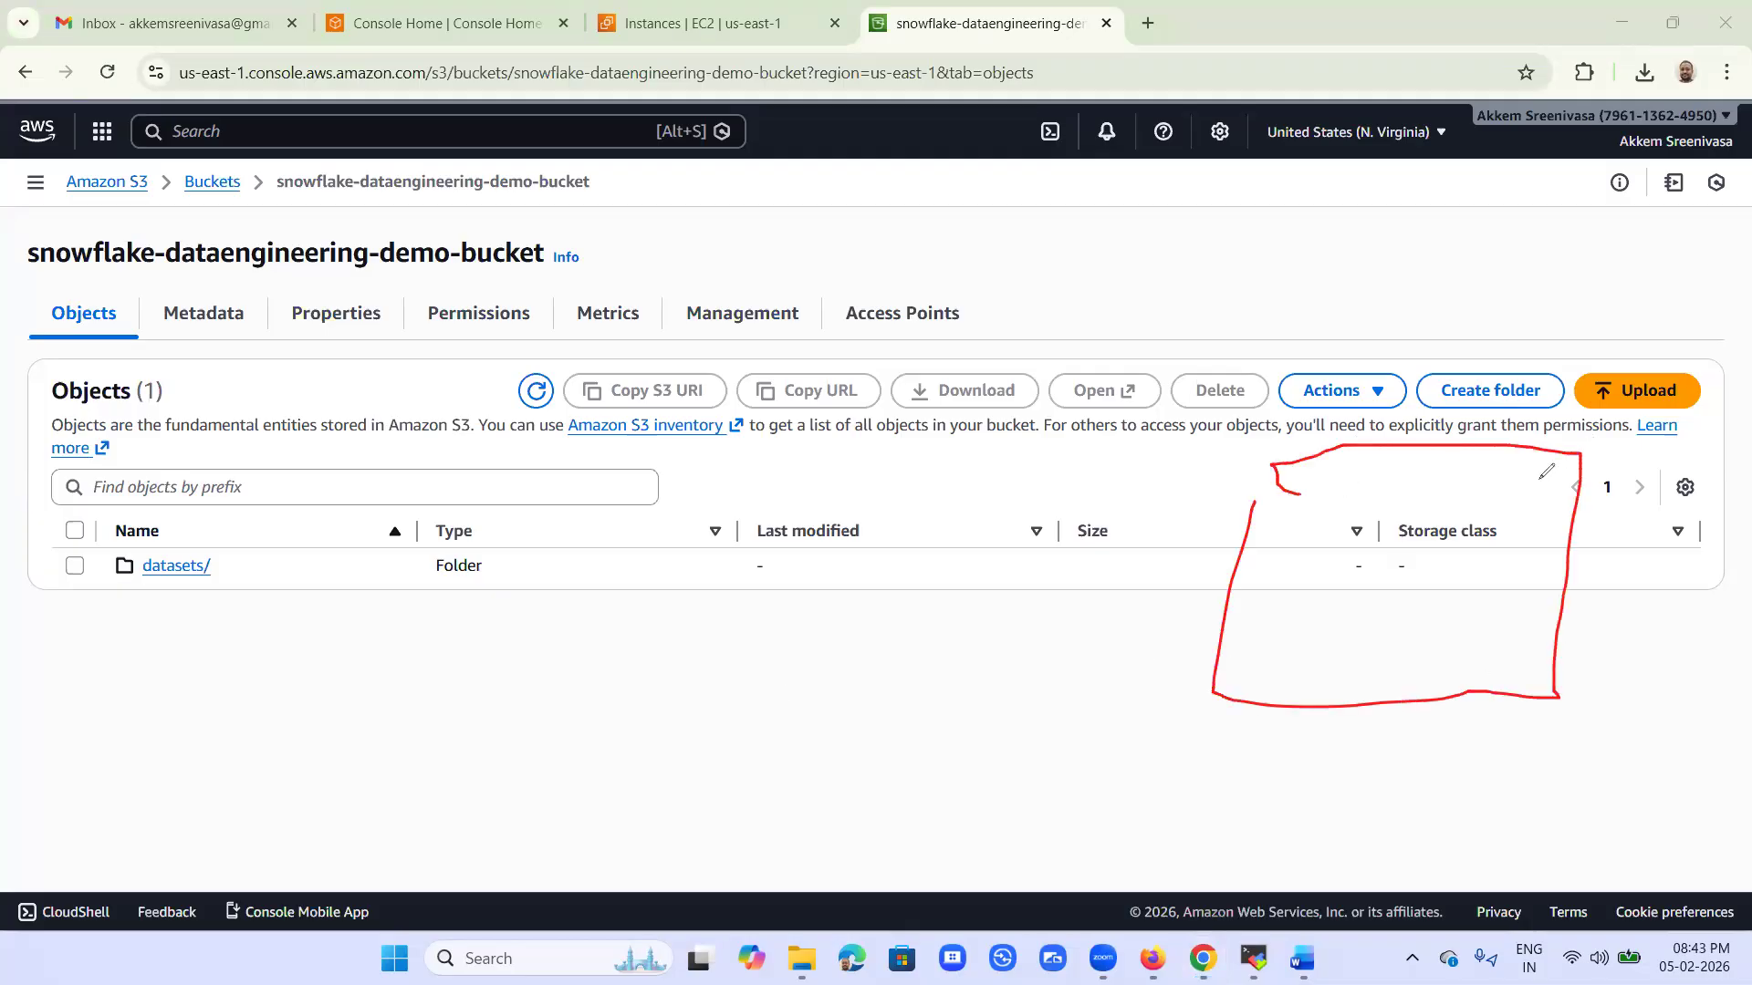
{"action": "mouse_move", "coordinate": [1391, 448]}
{"action": "left_mouse_down"}
{"action": "mouse_move", "coordinate": [1389, 469]}
{"action": "mouse_move", "coordinate": [1425, 467]}
{"action": "left_mouse_up"}
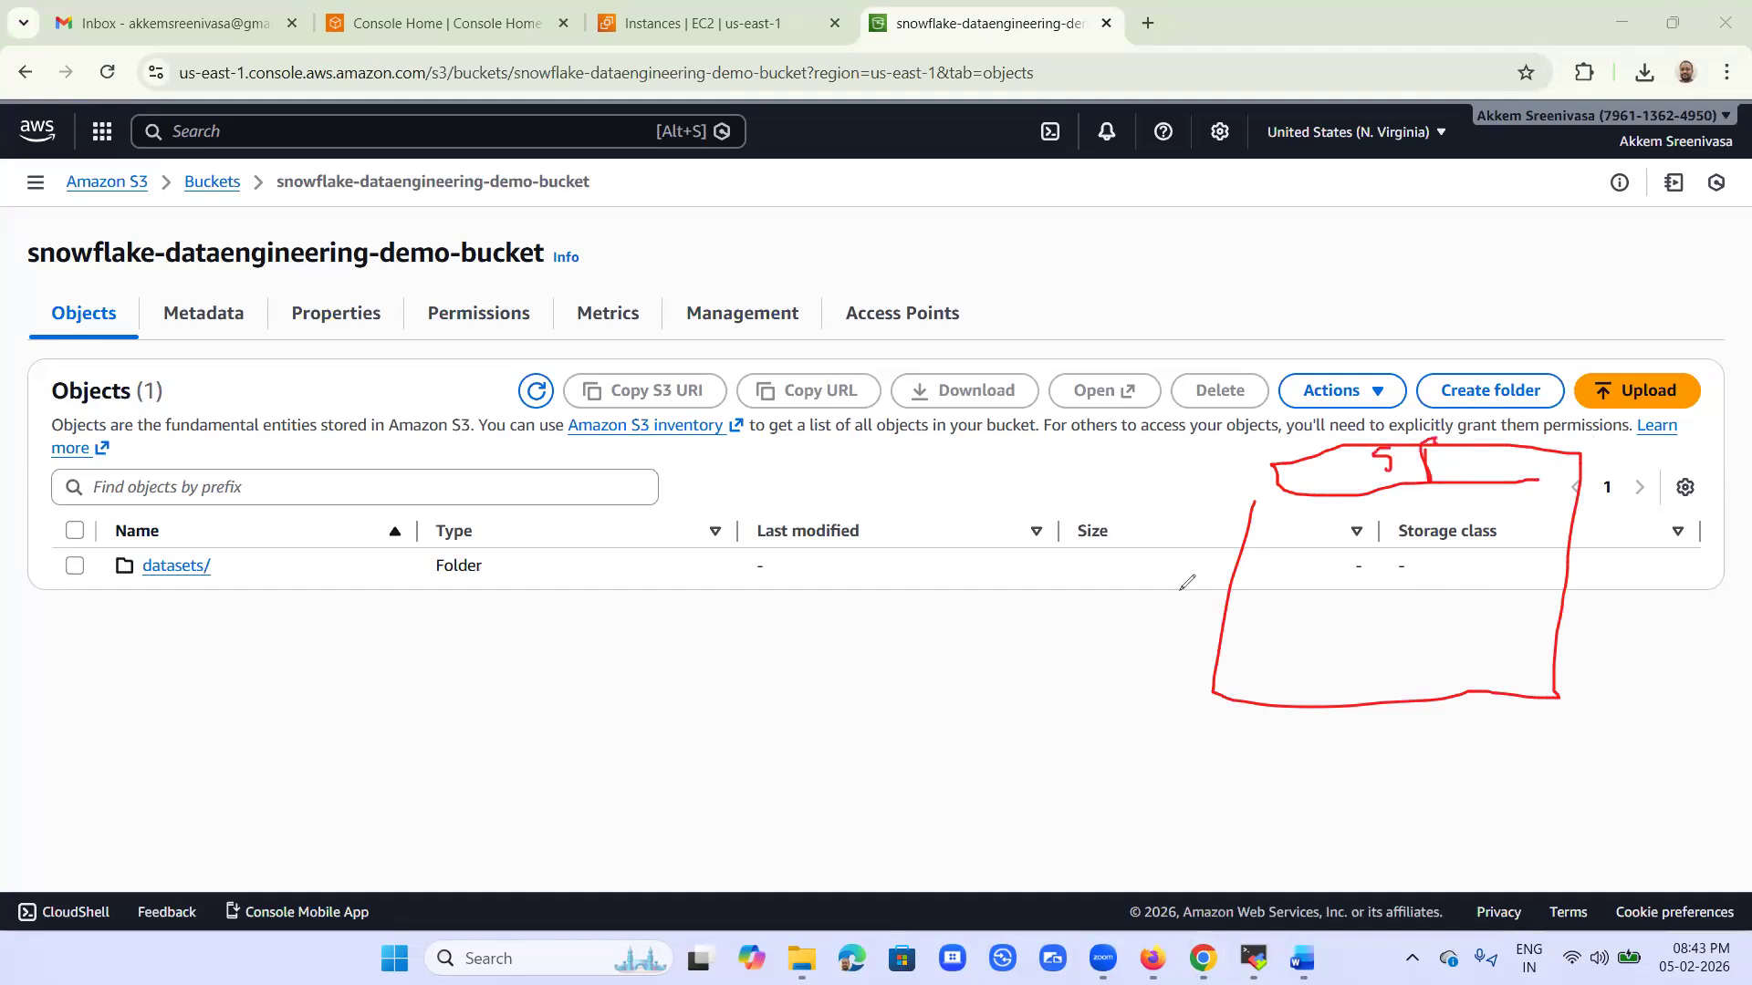
{"action": "mouse_move", "coordinate": [251, 617]}
{"action": "left_mouse_down"}
{"action": "mouse_move", "coordinate": [227, 782]}
{"action": "mouse_move", "coordinate": [340, 832]}
{"action": "mouse_move", "coordinate": [551, 559]}
{"action": "mouse_move", "coordinate": [401, 539]}
{"action": "mouse_move", "coordinate": [262, 594]}
{"action": "mouse_move", "coordinate": [361, 616]}
{"action": "mouse_move", "coordinate": [513, 595]}
{"action": "left_mouse_up"}
{"action": "mouse_move", "coordinate": [388, 557]}
{"action": "left_mouse_down"}
{"action": "mouse_move", "coordinate": [359, 594]}
{"action": "mouse_move", "coordinate": [418, 558]}
{"action": "mouse_move", "coordinate": [404, 577]}
{"action": "left_mouse_up"}
{"action": "mouse_move", "coordinate": [281, 639]}
{"action": "left_mouse_down"}
{"action": "mouse_move", "coordinate": [285, 671]}
{"action": "mouse_move", "coordinate": [312, 657]}
{"action": "mouse_move", "coordinate": [316, 746]}
{"action": "left_mouse_up"}
{"action": "mouse_move", "coordinate": [305, 707]}
{"action": "left_mouse_down"}
{"action": "mouse_move", "coordinate": [359, 715]}
{"action": "mouse_move", "coordinate": [376, 678]}
{"action": "left_mouse_up"}
{"action": "left_click_drag", "start_coordinate": [363, 700], "coordinate": [482, 668]}
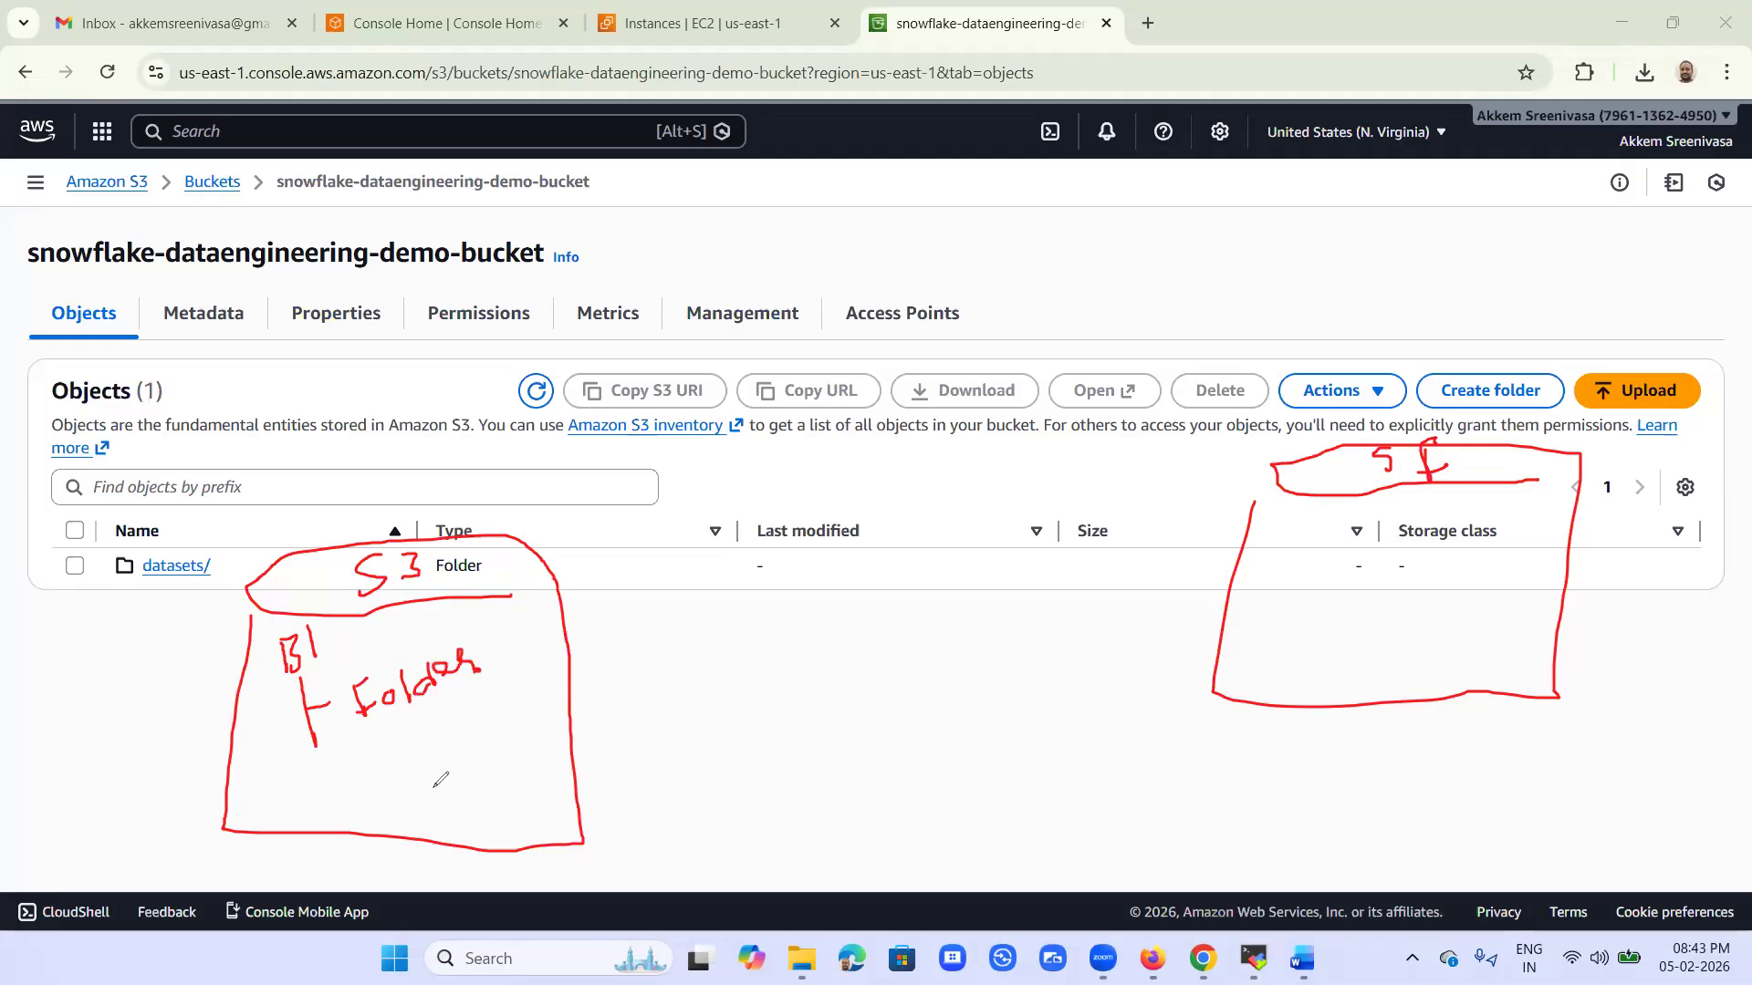
{"action": "mouse_move", "coordinate": [421, 730]}
{"action": "left_mouse_down"}
{"action": "mouse_move", "coordinate": [427, 789]}
{"action": "mouse_move", "coordinate": [437, 729]}
{"action": "mouse_move", "coordinate": [475, 737]}
{"action": "mouse_move", "coordinate": [551, 698]}
{"action": "left_mouse_up"}
{"action": "left_click", "coordinate": [506, 707]}
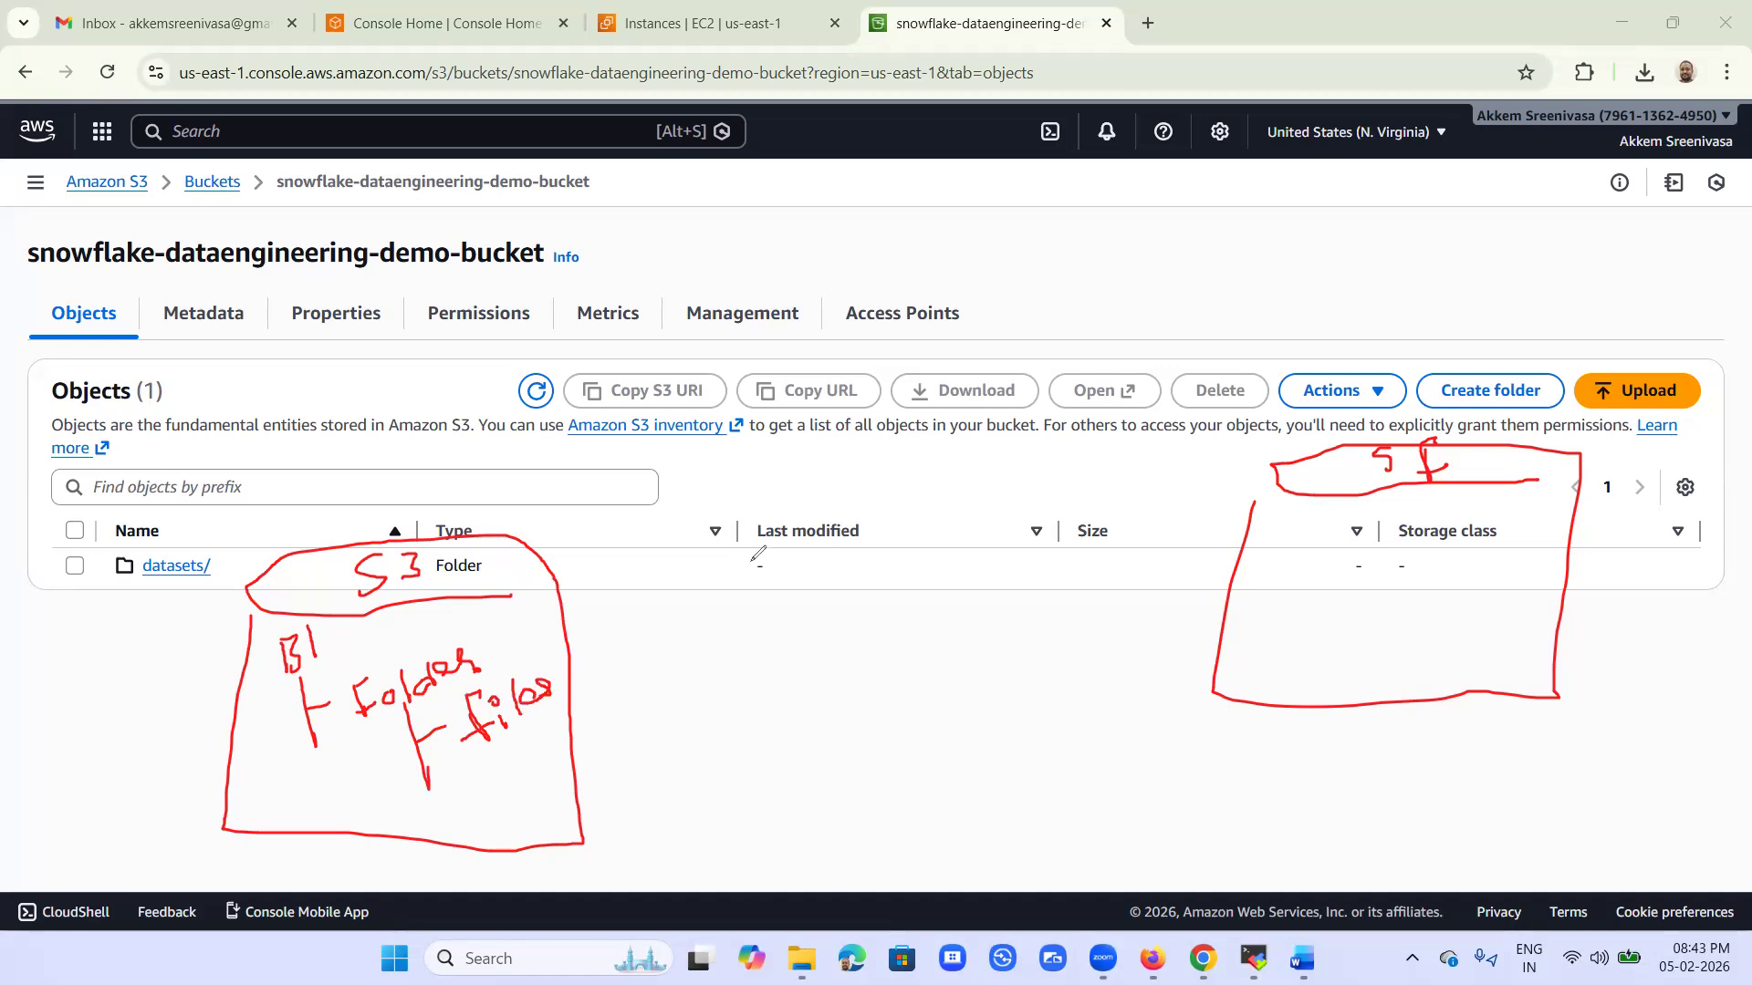
{"action": "mouse_move", "coordinate": [778, 556]}
{"action": "left_mouse_down"}
{"action": "mouse_move", "coordinate": [819, 564]}
{"action": "mouse_move", "coordinate": [881, 520]}
{"action": "mouse_move", "coordinate": [899, 536]}
{"action": "mouse_move", "coordinate": [936, 518]}
{"action": "mouse_move", "coordinate": [965, 547]}
{"action": "left_mouse_up"}
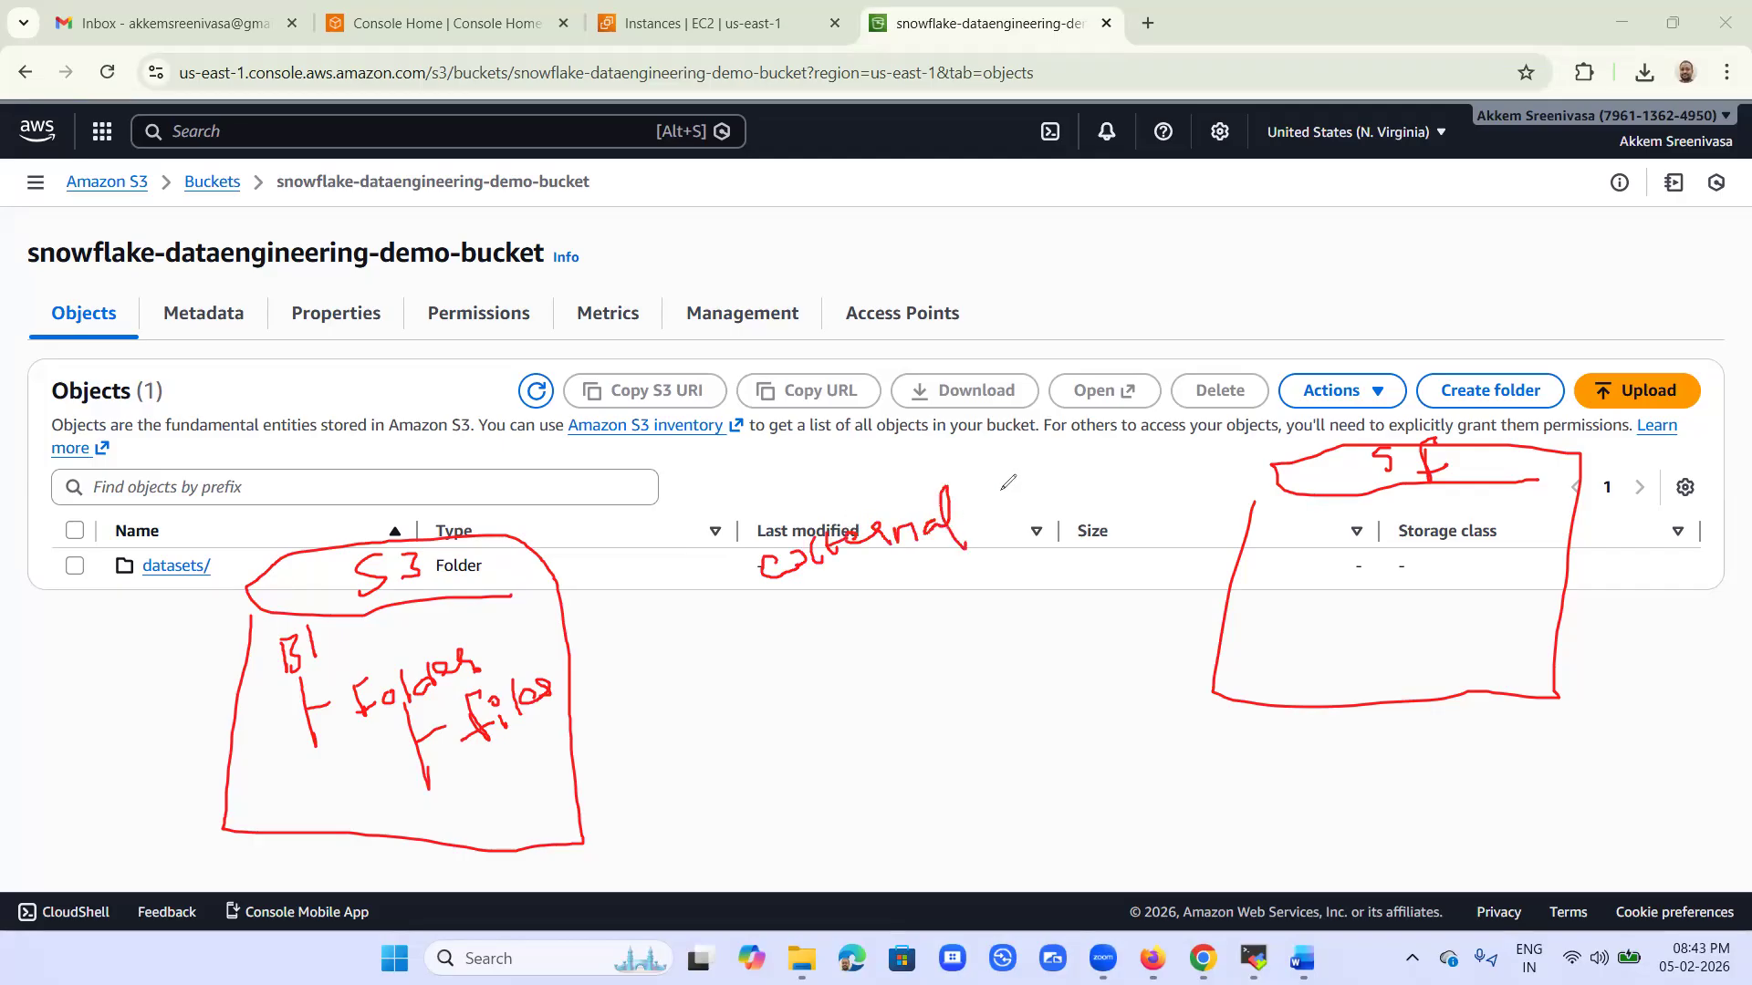
{"action": "mouse_move", "coordinate": [1079, 470]}
{"action": "left_mouse_down"}
{"action": "mouse_move", "coordinate": [1066, 503]}
{"action": "mouse_move", "coordinate": [1092, 495]}
{"action": "left_mouse_up"}
{"action": "mouse_move", "coordinate": [1084, 476]}
{"action": "left_mouse_down"}
{"action": "mouse_move", "coordinate": [1128, 494]}
{"action": "mouse_move", "coordinate": [1146, 465]}
{"action": "left_mouse_up"}
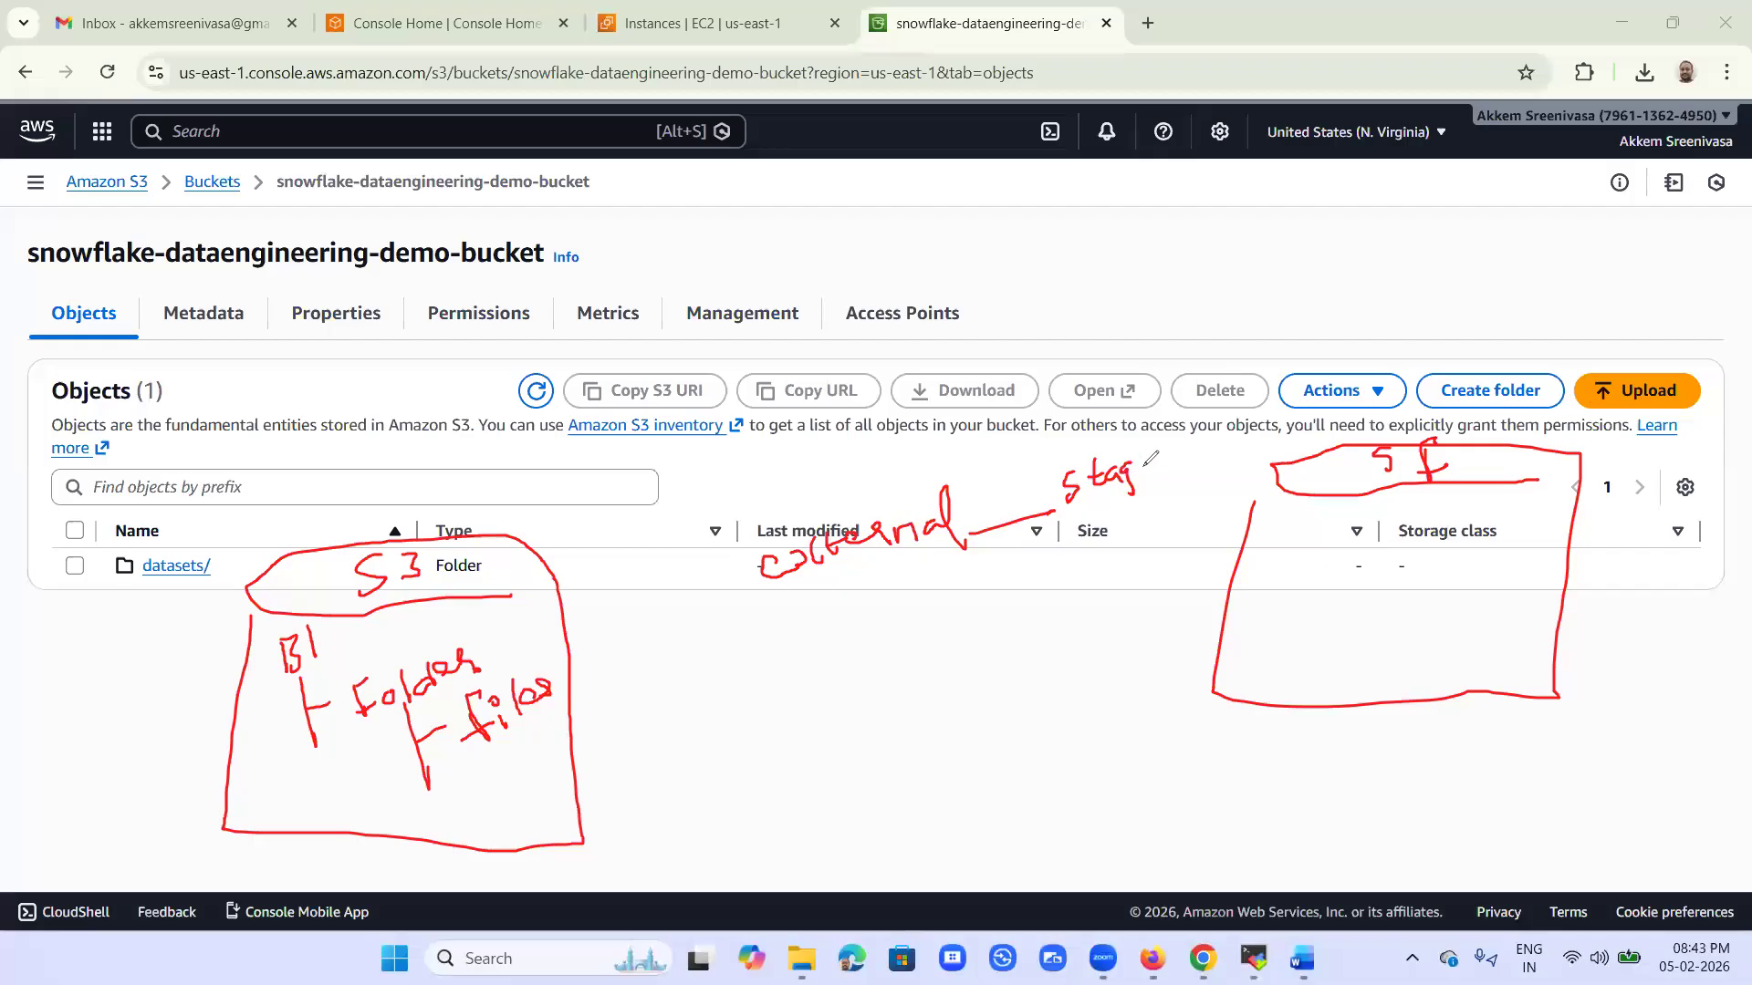
{"action": "mouse_move", "coordinate": [1437, 589]}
{"action": "left_mouse_down"}
{"action": "mouse_move", "coordinate": [1571, 543]}
{"action": "mouse_move", "coordinate": [1542, 504]}
{"action": "mouse_move", "coordinate": [1446, 511]}
{"action": "mouse_move", "coordinate": [1608, 488]}
{"action": "left_mouse_up"}
{"action": "mouse_move", "coordinate": [522, 728]}
{"action": "left_mouse_down"}
{"action": "mouse_move", "coordinate": [522, 781]}
{"action": "mouse_move", "coordinate": [547, 743]}
{"action": "mouse_move", "coordinate": [648, 725]}
{"action": "mouse_move", "coordinate": [628, 720]}
{"action": "mouse_move", "coordinate": [641, 692]}
{"action": "left_mouse_up"}
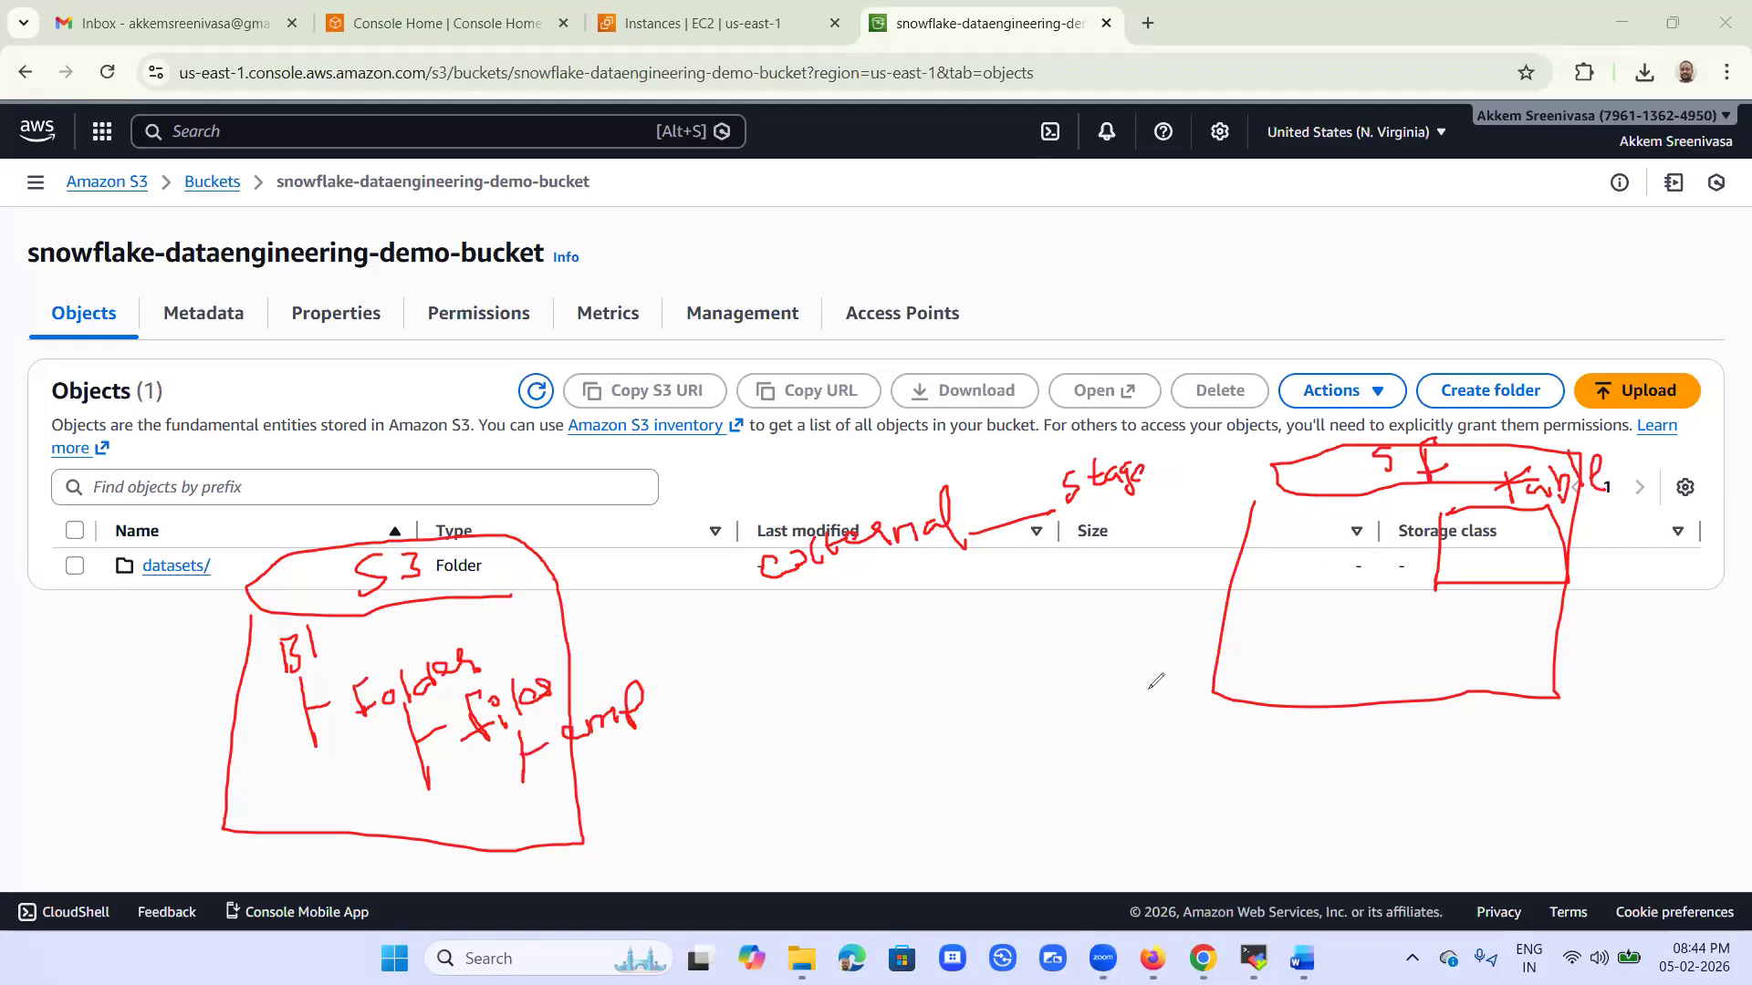
{"action": "mouse_move", "coordinate": [1596, 526]}
{"action": "left_mouse_down"}
{"action": "mouse_move", "coordinate": [1654, 528]}
{"action": "mouse_move", "coordinate": [1639, 537]}
{"action": "left_mouse_up"}
{"action": "mouse_move", "coordinate": [822, 584]}
{"action": "left_mouse_down"}
{"action": "mouse_move", "coordinate": [821, 613]}
{"action": "mouse_move", "coordinate": [766, 657]}
{"action": "mouse_move", "coordinate": [658, 686]}
{"action": "mouse_move", "coordinate": [741, 693]}
{"action": "left_mouse_up"}
{"action": "mouse_move", "coordinate": [1115, 507]}
{"action": "left_mouse_down"}
{"action": "mouse_move", "coordinate": [1266, 659]}
{"action": "mouse_move", "coordinate": [1275, 684]}
{"action": "mouse_move", "coordinate": [1224, 699]}
{"action": "left_mouse_up"}
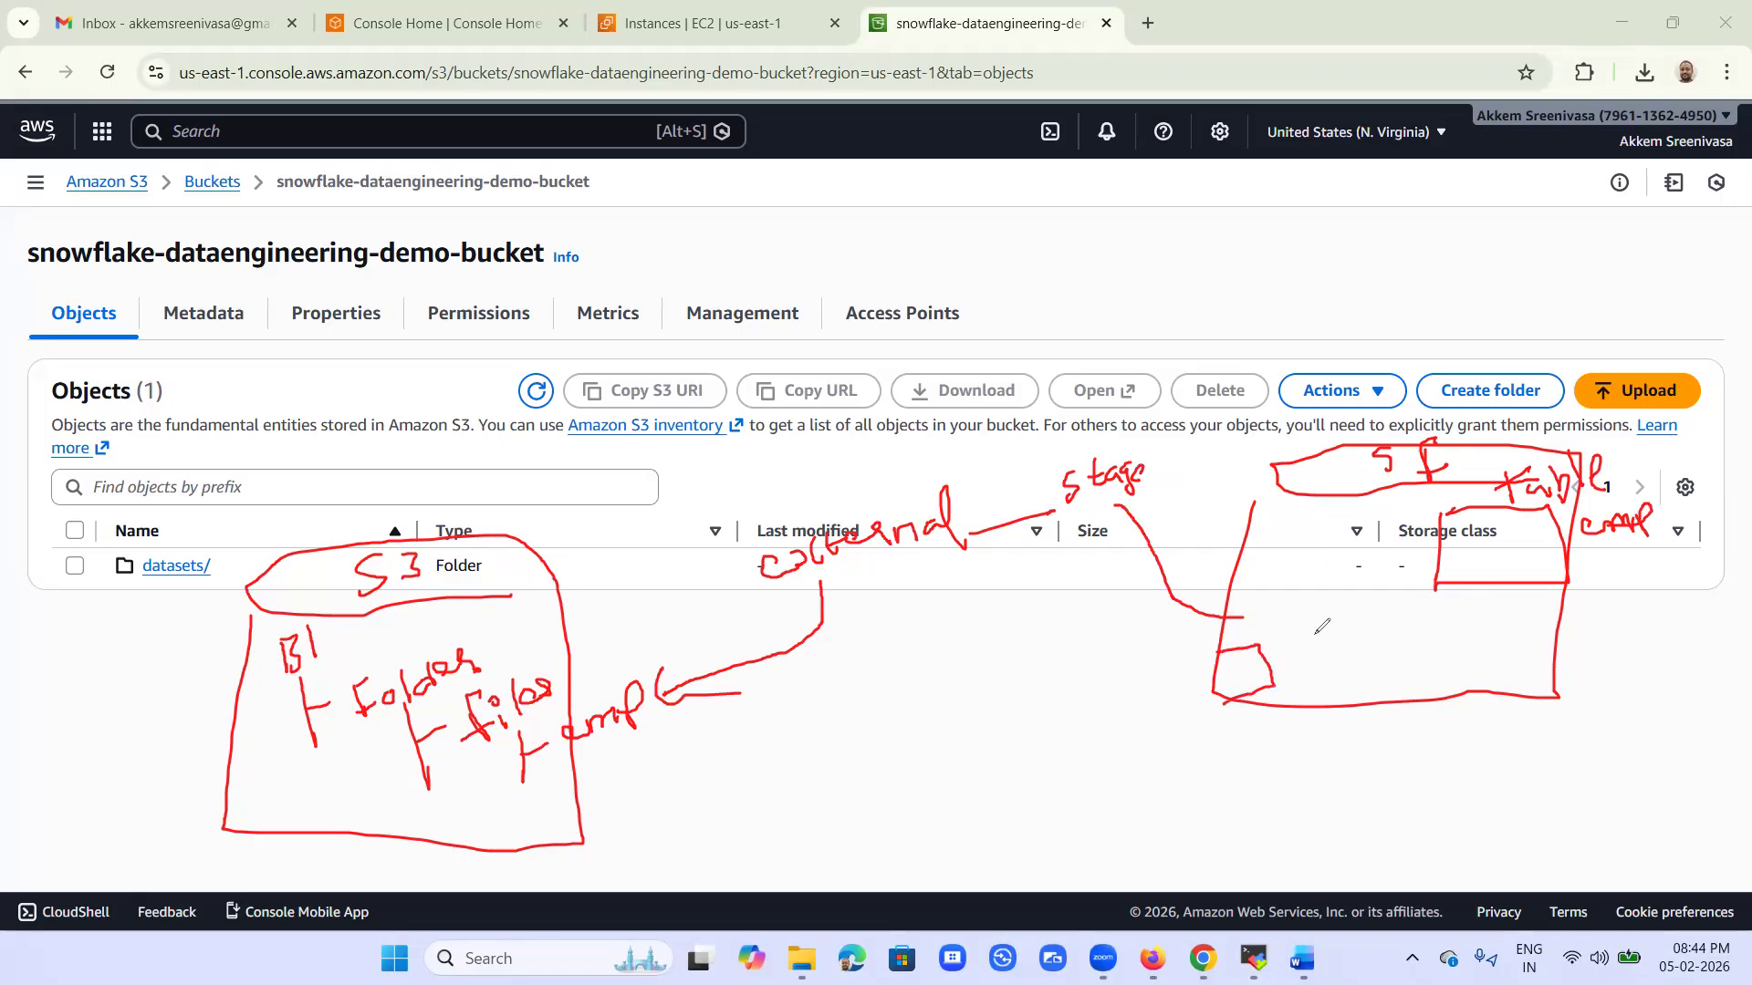
{"action": "mouse_move", "coordinate": [1310, 629]}
{"action": "left_mouse_down"}
{"action": "mouse_move", "coordinate": [1302, 648]}
{"action": "mouse_move", "coordinate": [1369, 602]}
{"action": "mouse_move", "coordinate": [1382, 620]}
{"action": "left_mouse_up"}
{"action": "left_click_drag", "start_coordinate": [1389, 604], "coordinate": [1437, 565]}
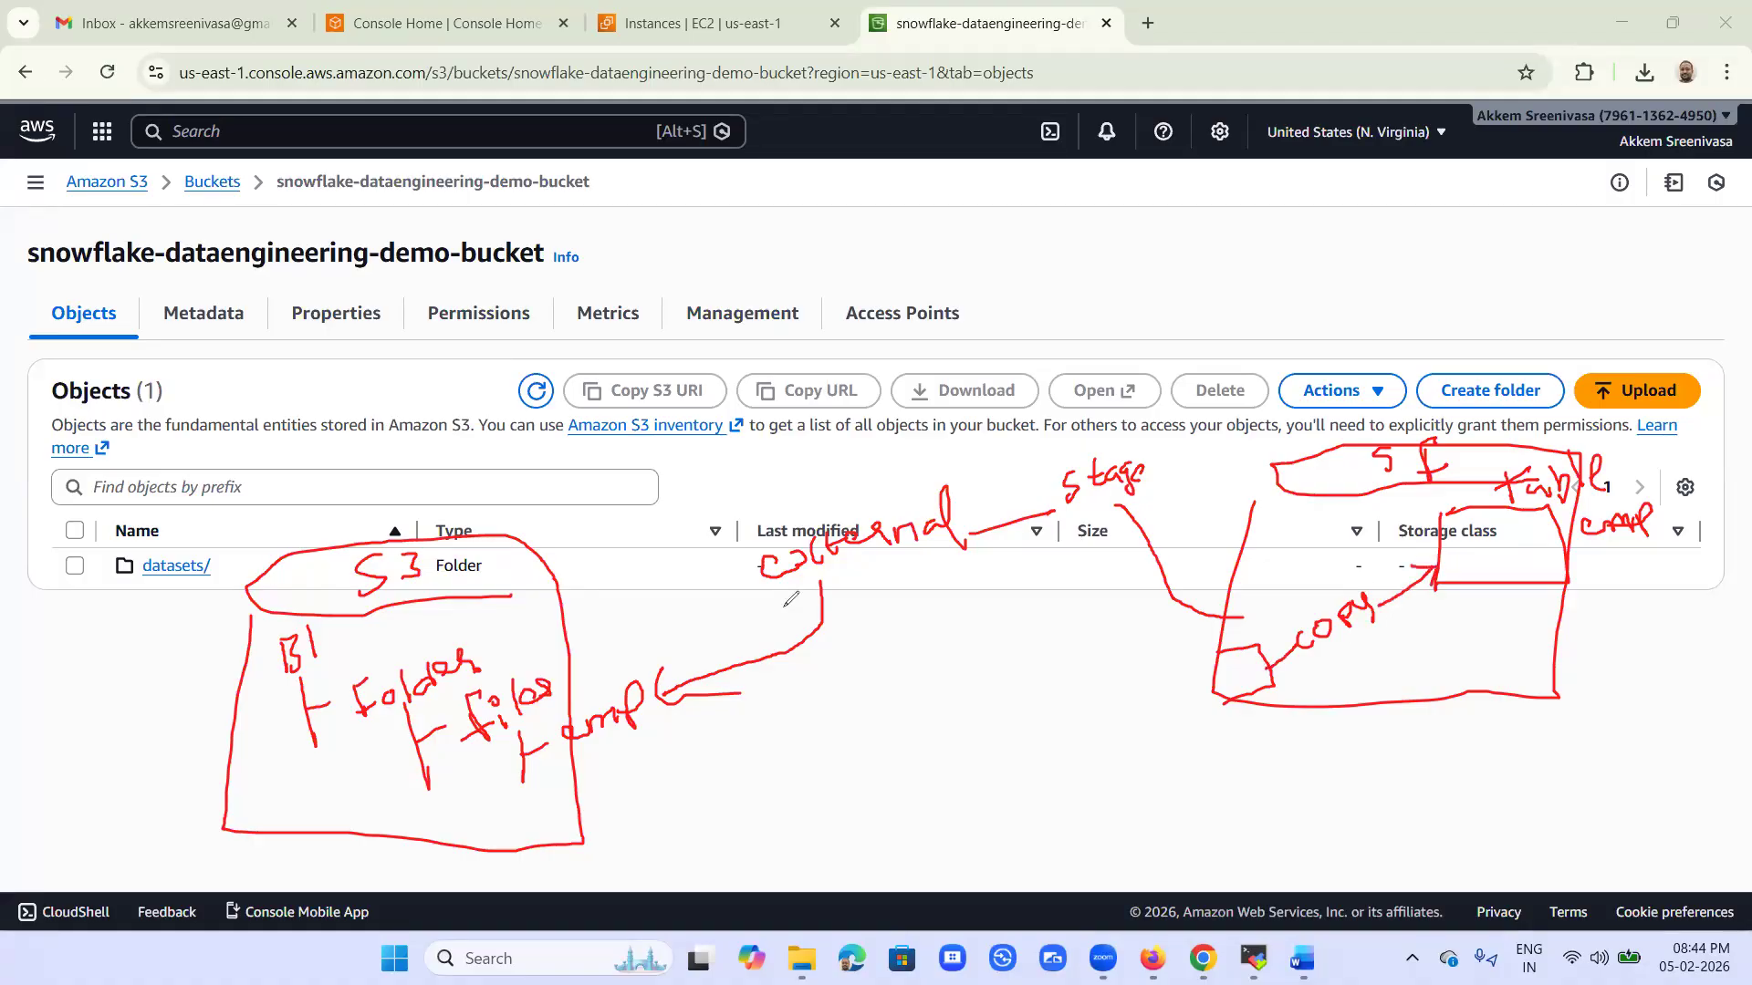
{"action": "mouse_move", "coordinate": [742, 527]}
{"action": "left_mouse_down"}
{"action": "mouse_move", "coordinate": [611, 560]}
{"action": "mouse_move", "coordinate": [570, 593]}
{"action": "mouse_move", "coordinate": [586, 771]}
{"action": "mouse_move", "coordinate": [1059, 650]}
{"action": "mouse_move", "coordinate": [1392, 643]}
{"action": "mouse_move", "coordinate": [1268, 511]}
{"action": "mouse_move", "coordinate": [1113, 431]}
{"action": "mouse_move", "coordinate": [821, 474]}
{"action": "mouse_move", "coordinate": [663, 527]}
{"action": "left_mouse_up"}
{"action": "left_click_drag", "start_coordinate": [730, 467], "coordinate": [812, 461]}
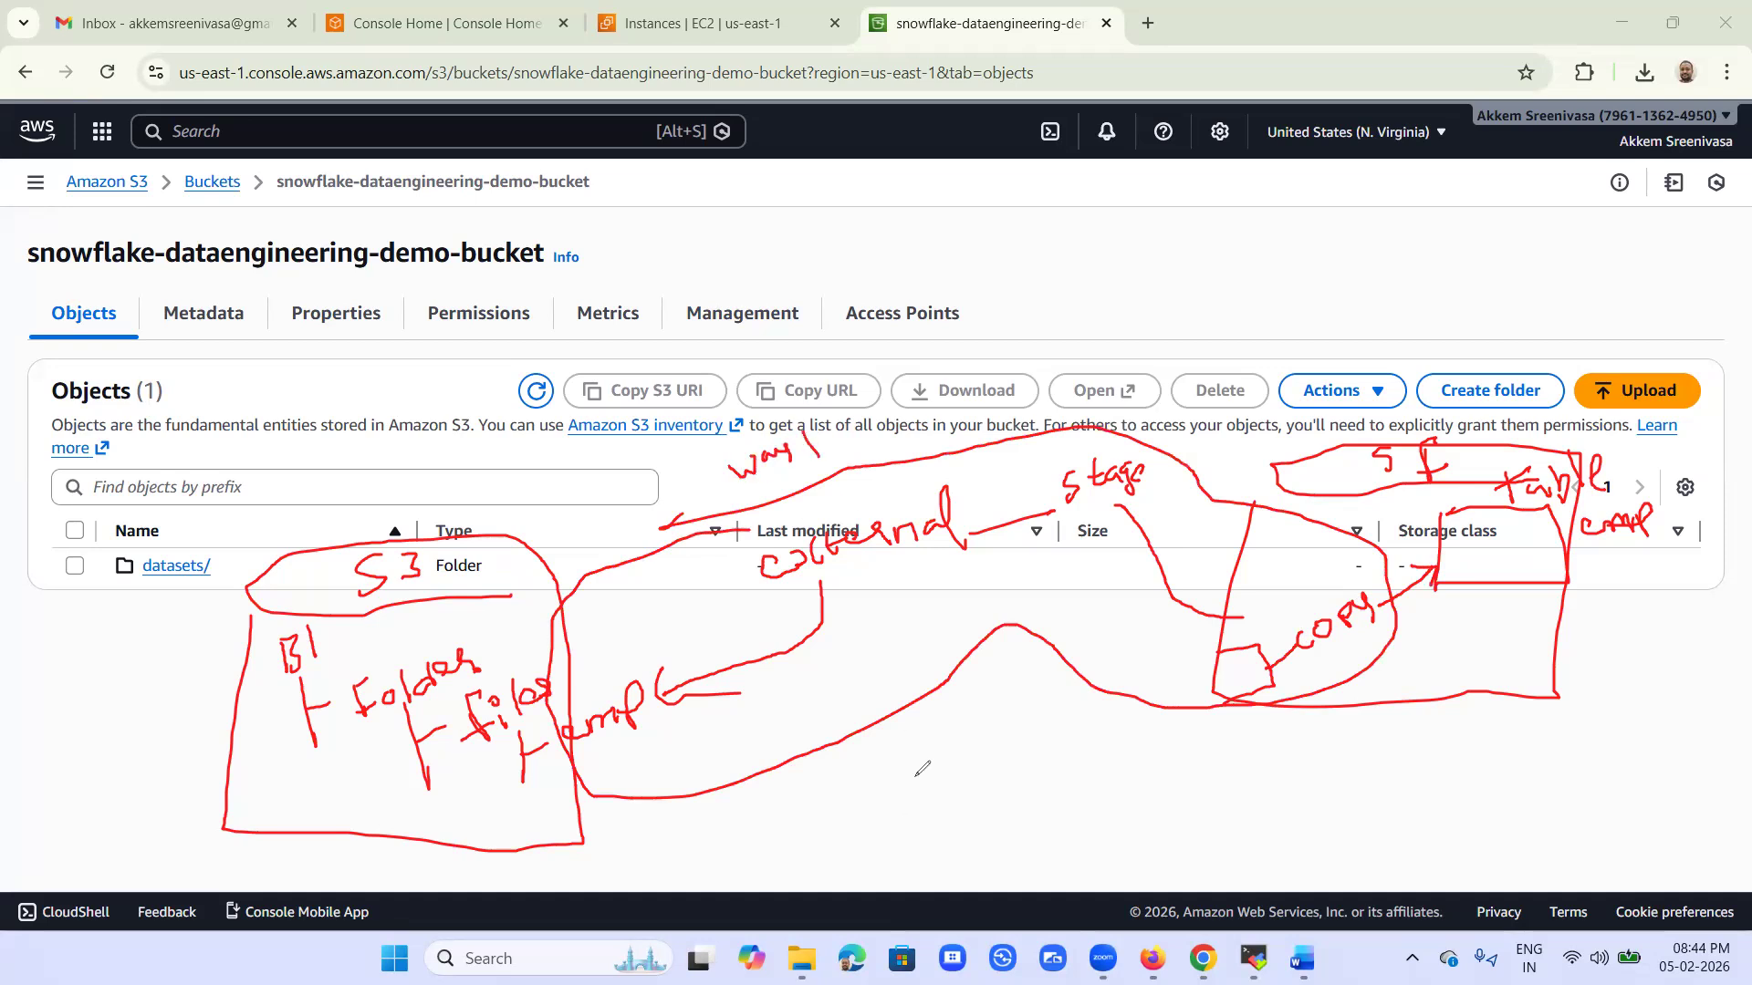
{"action": "mouse_move", "coordinate": [939, 777]}
{"action": "left_mouse_down"}
{"action": "mouse_move", "coordinate": [926, 792]}
{"action": "mouse_move", "coordinate": [949, 808]}
{"action": "mouse_move", "coordinate": [981, 776]}
{"action": "mouse_move", "coordinate": [990, 799]}
{"action": "mouse_move", "coordinate": [1052, 740]}
{"action": "mouse_move", "coordinate": [1136, 753]}
{"action": "left_mouse_up"}
{"action": "left_click", "coordinate": [1092, 726]}
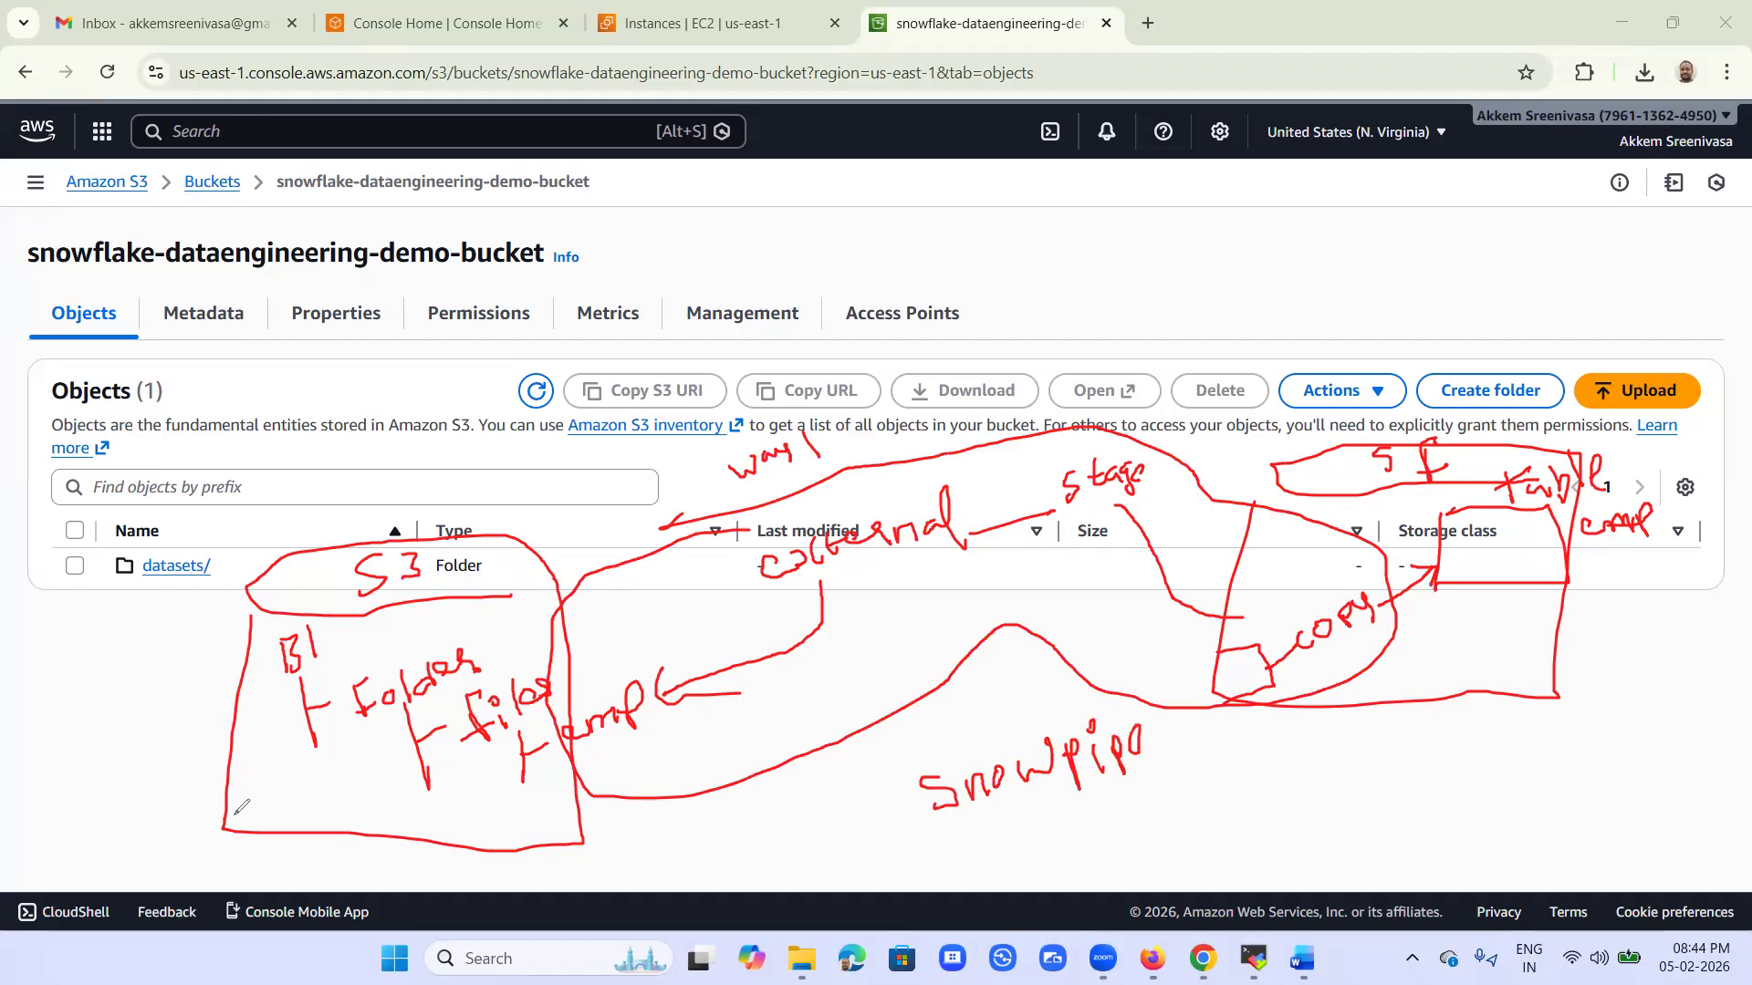
{"action": "left_click_drag", "start_coordinate": [543, 849], "coordinate": [515, 746]}
{"action": "left_click_drag", "start_coordinate": [633, 771], "coordinate": [440, 836]}
{"action": "mouse_move", "coordinate": [570, 806]}
{"action": "left_mouse_down"}
{"action": "mouse_move", "coordinate": [472, 847]}
{"action": "mouse_move", "coordinate": [661, 821]}
{"action": "mouse_move", "coordinate": [502, 928]}
{"action": "left_mouse_up"}
{"action": "mouse_move", "coordinate": [632, 762]}
{"action": "left_mouse_down"}
{"action": "mouse_move", "coordinate": [677, 853]}
{"action": "mouse_move", "coordinate": [652, 926]}
{"action": "left_mouse_up"}
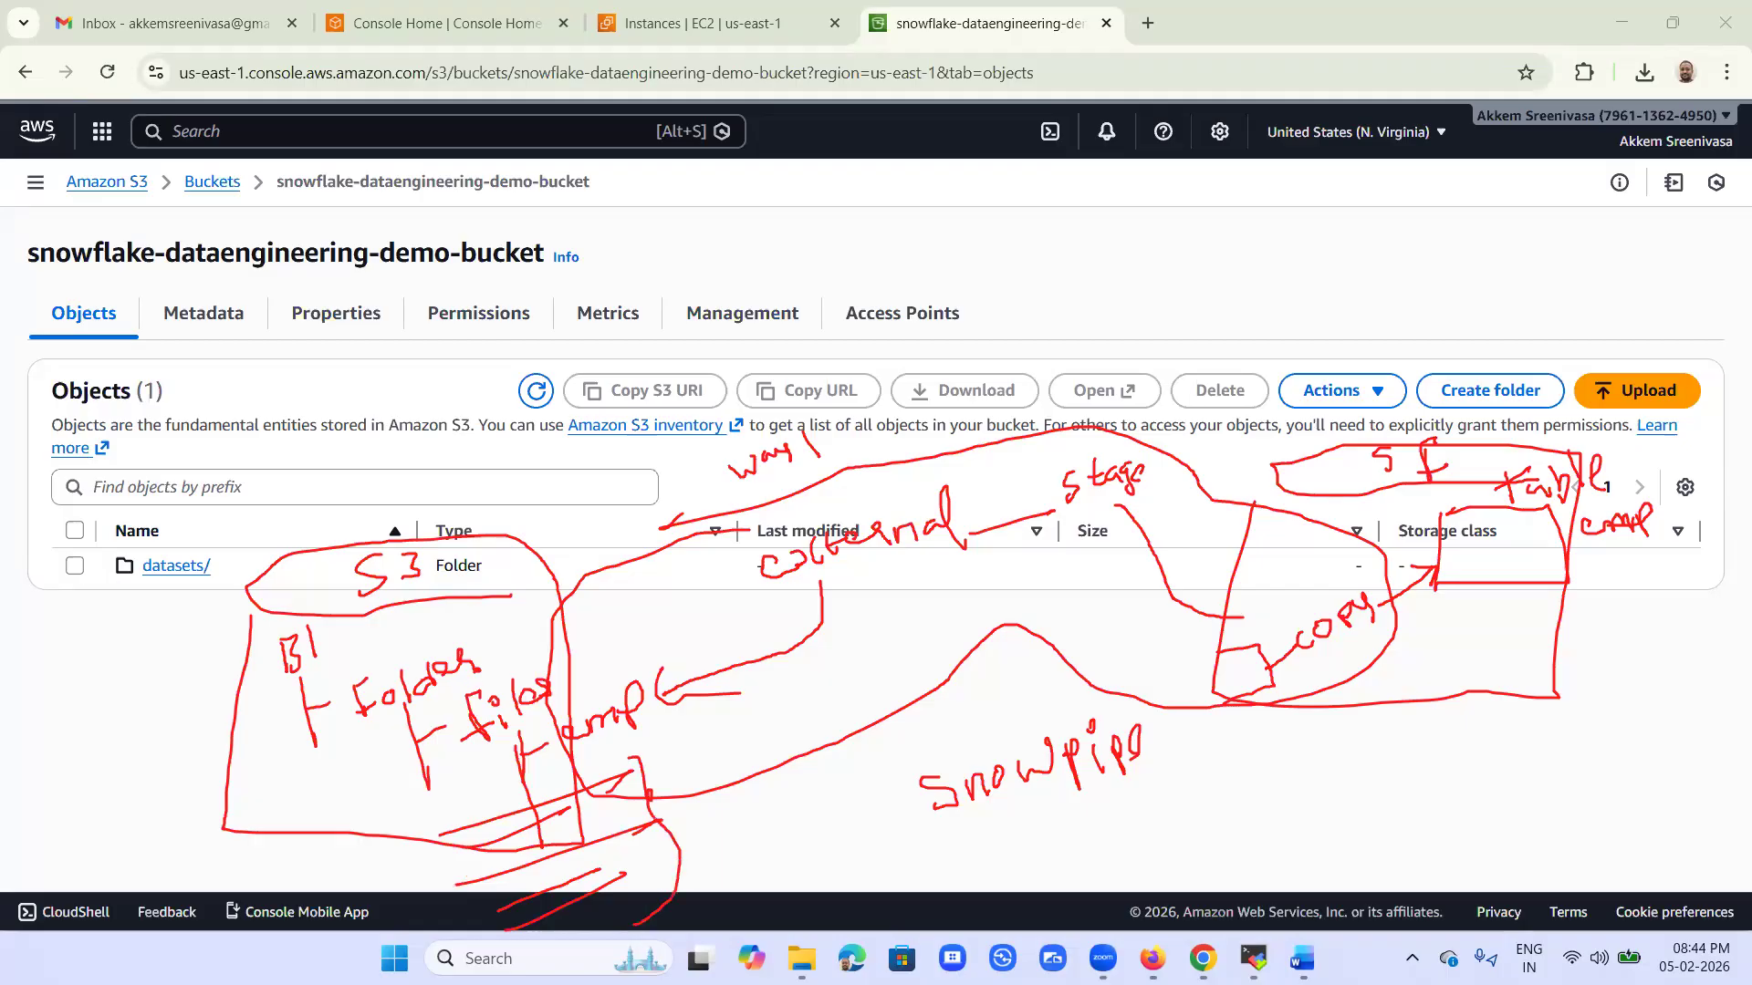
{"action": "left_click_drag", "start_coordinate": [822, 625], "coordinate": [675, 683]}
{"action": "left_click_drag", "start_coordinate": [828, 655], "coordinate": [1006, 573]}
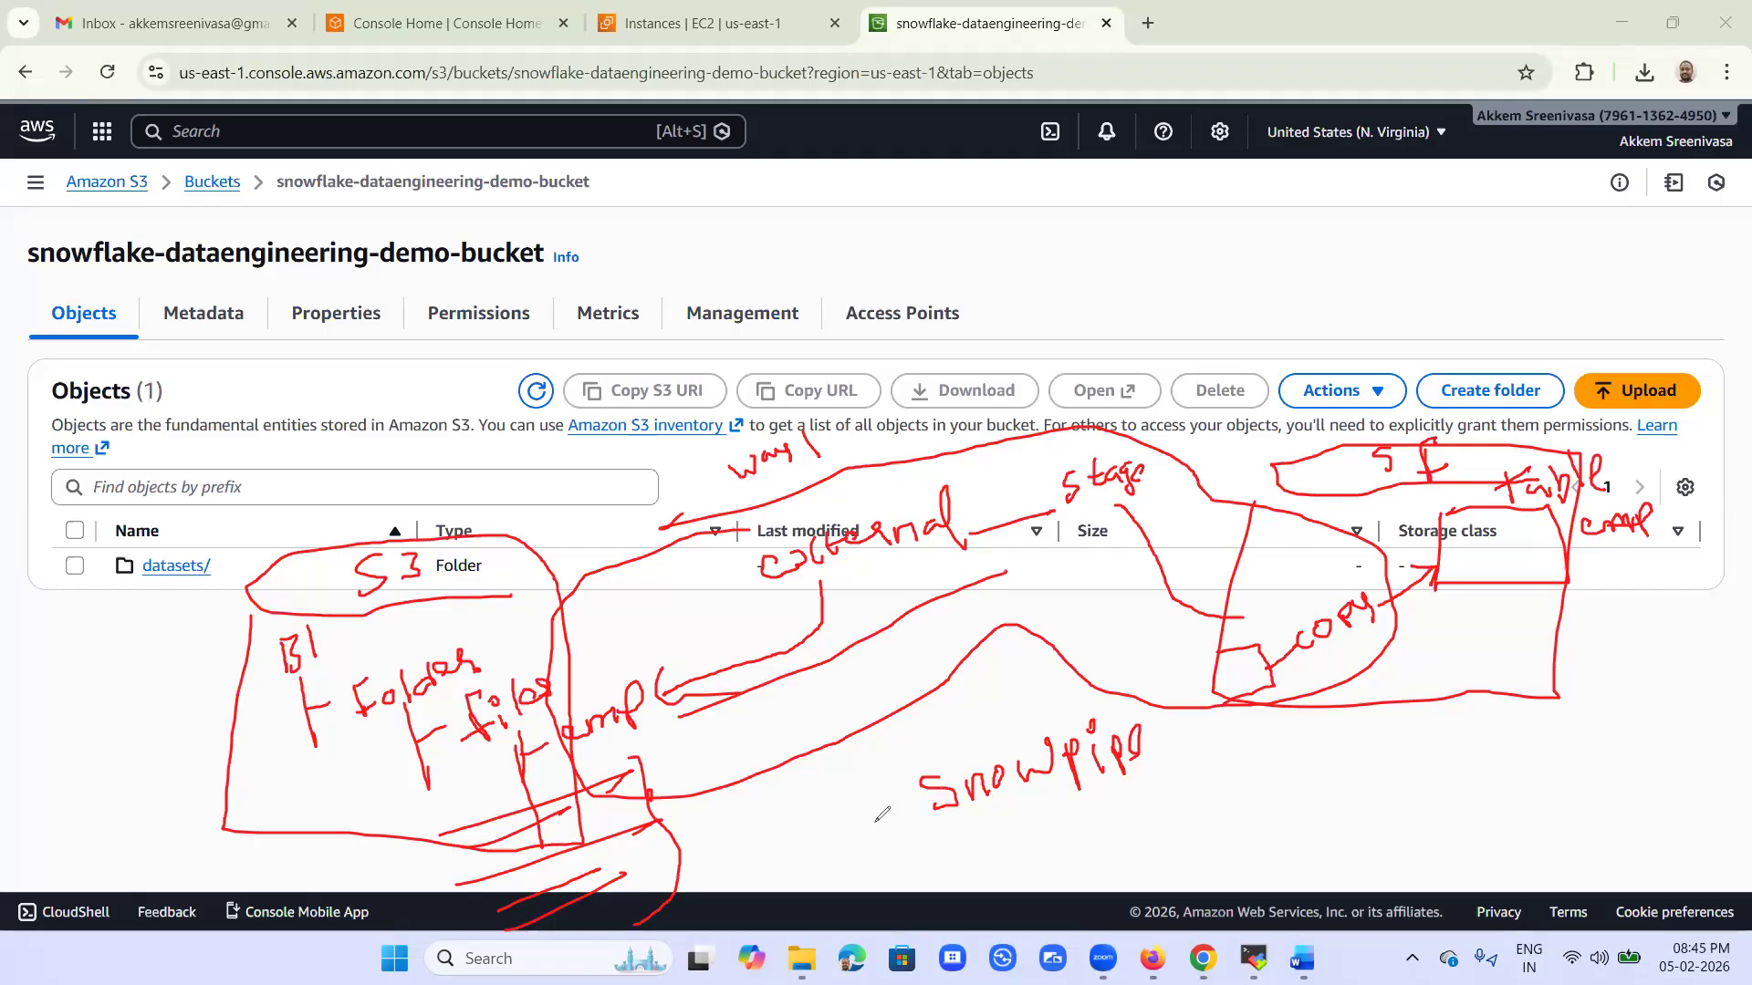
{"action": "left_click_drag", "start_coordinate": [680, 846], "coordinate": [935, 807]}
{"action": "mouse_move", "coordinate": [1150, 757]}
{"action": "left_mouse_down"}
{"action": "mouse_move", "coordinate": [1220, 771]}
{"action": "mouse_move", "coordinate": [1223, 689]}
{"action": "left_mouse_up"}
{"action": "mouse_move", "coordinate": [1360, 584]}
{"action": "left_mouse_down"}
{"action": "mouse_move", "coordinate": [1314, 593]}
{"action": "mouse_move", "coordinate": [1291, 643]}
{"action": "mouse_move", "coordinate": [1387, 675]}
{"action": "mouse_move", "coordinate": [1391, 603]}
{"action": "mouse_move", "coordinate": [1555, 499]}
{"action": "left_mouse_up"}
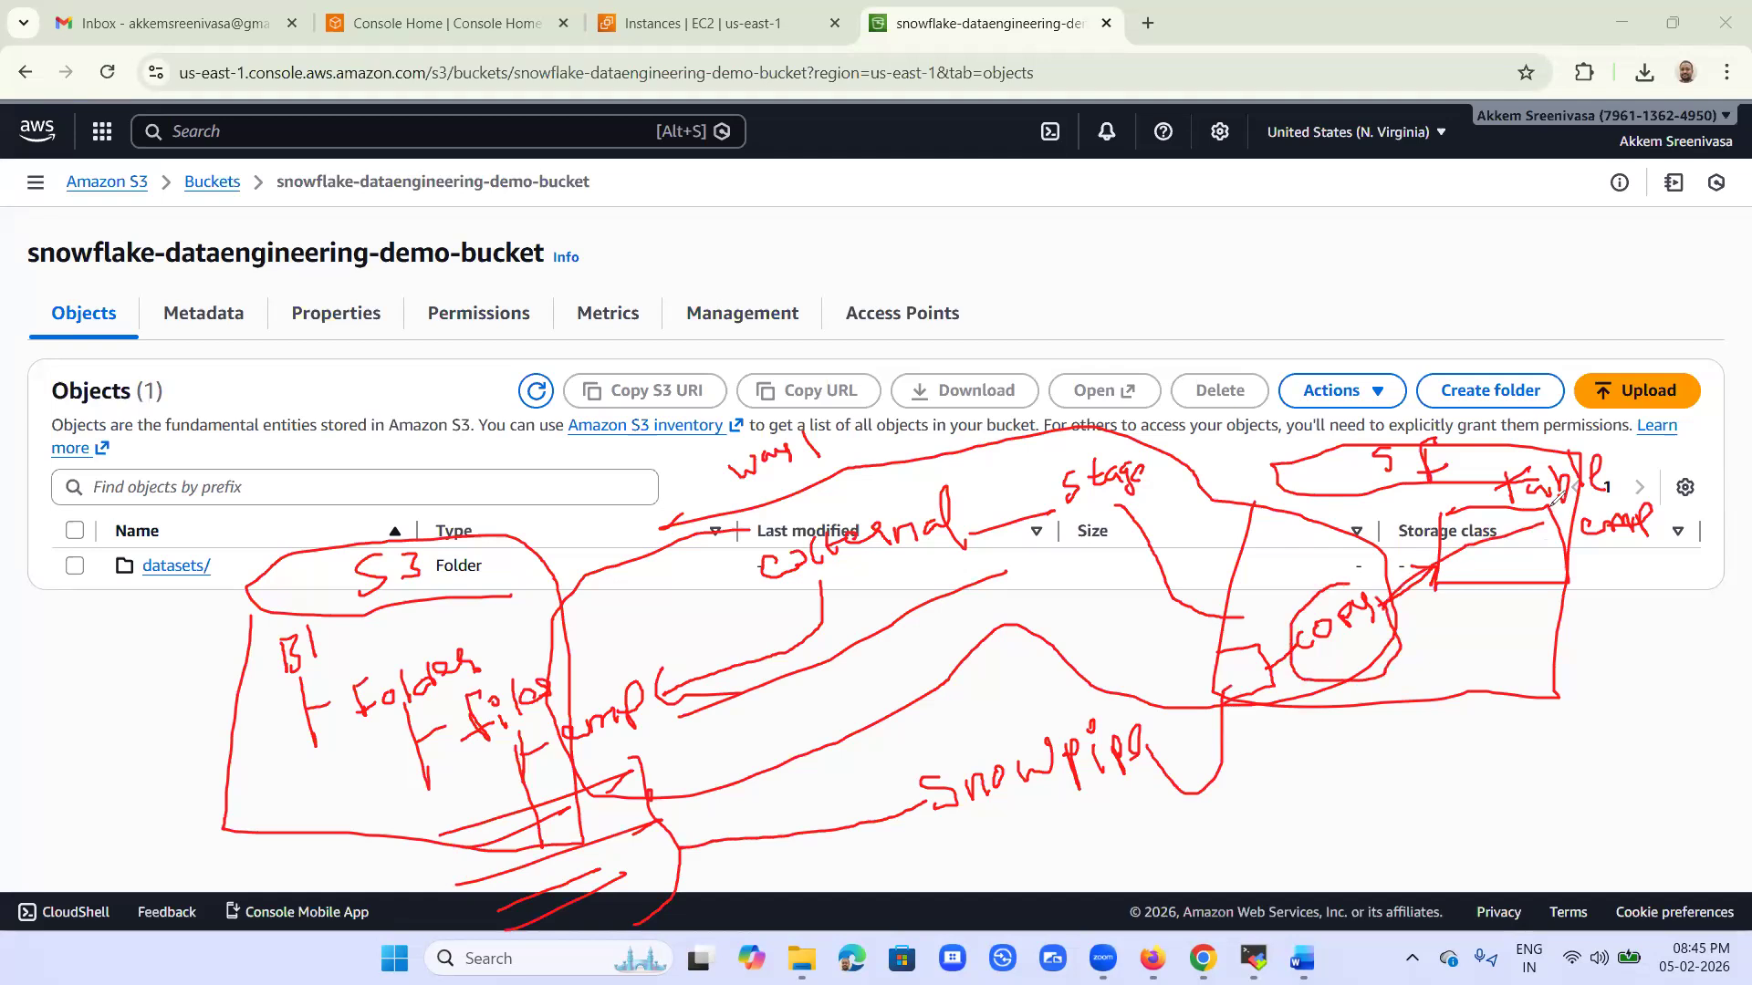
{"action": "left_click_drag", "start_coordinate": [738, 623], "coordinate": [1143, 510]}
{"action": "left_click_drag", "start_coordinate": [918, 855], "coordinate": [1114, 824]}
{"action": "mouse_move", "coordinate": [886, 865]}
{"action": "left_mouse_down"}
{"action": "mouse_move", "coordinate": [721, 912]}
{"action": "mouse_move", "coordinate": [617, 867]}
{"action": "mouse_move", "coordinate": [574, 787]}
{"action": "mouse_move", "coordinate": [673, 798]}
{"action": "left_mouse_up"}
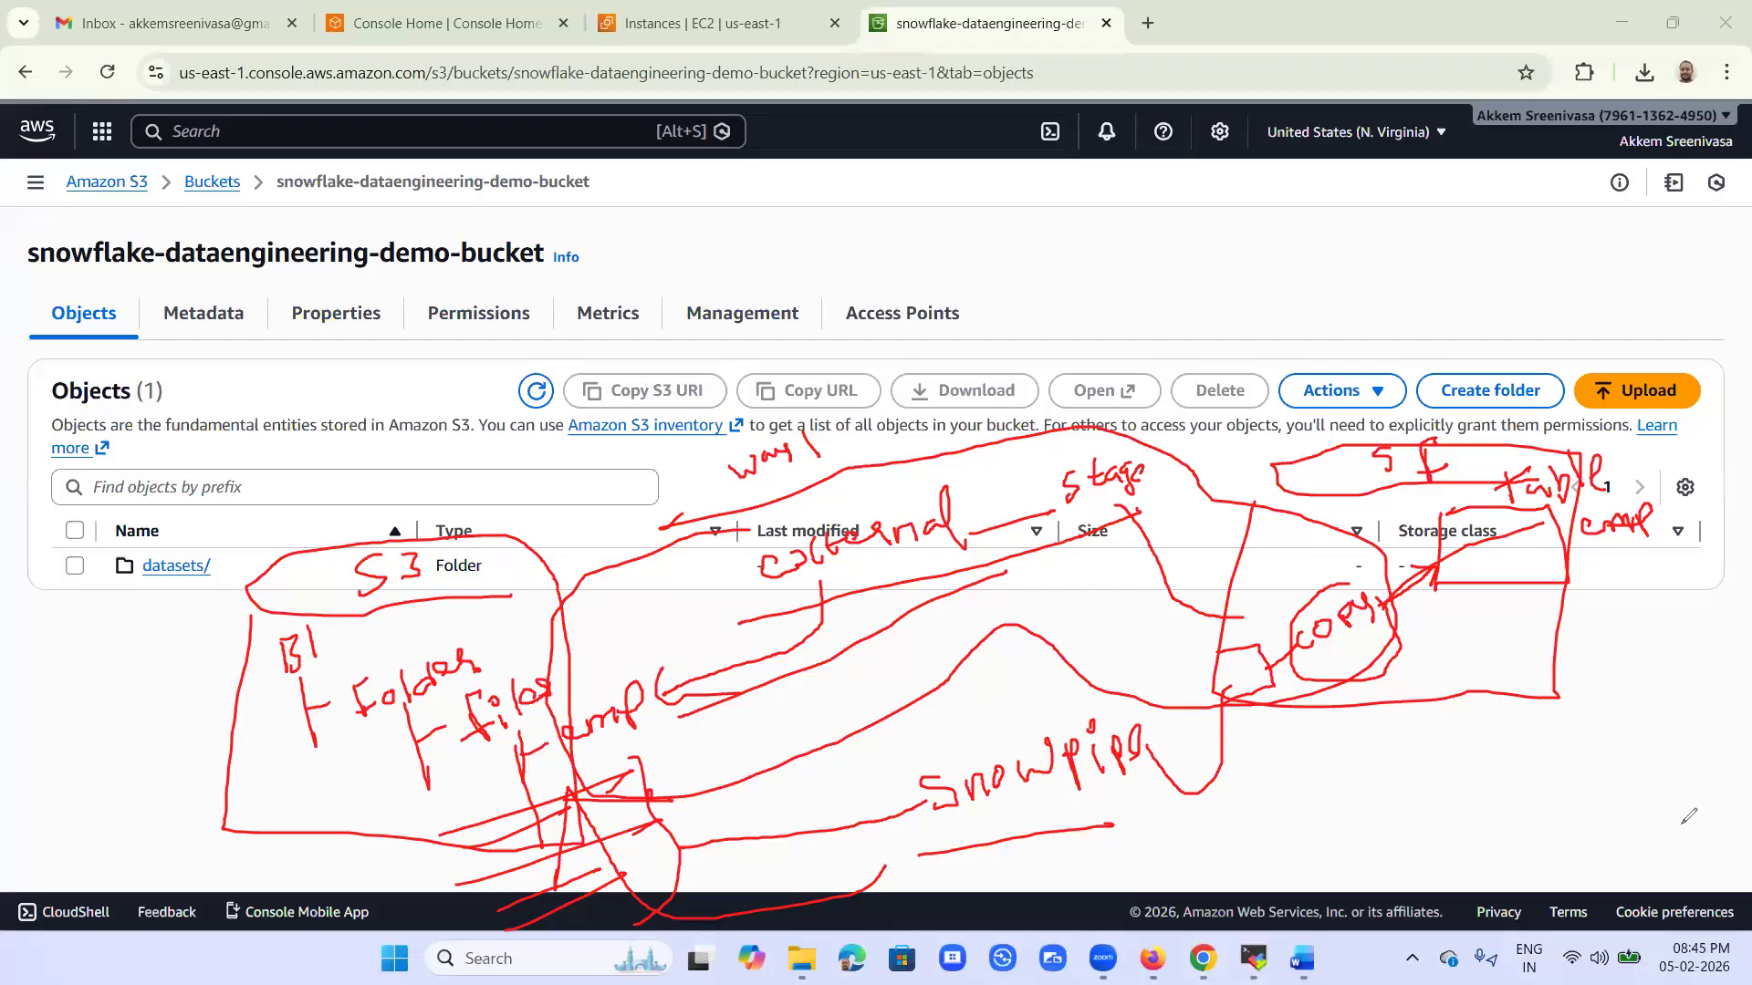
{"action": "left_click", "coordinate": [1470, 633]}
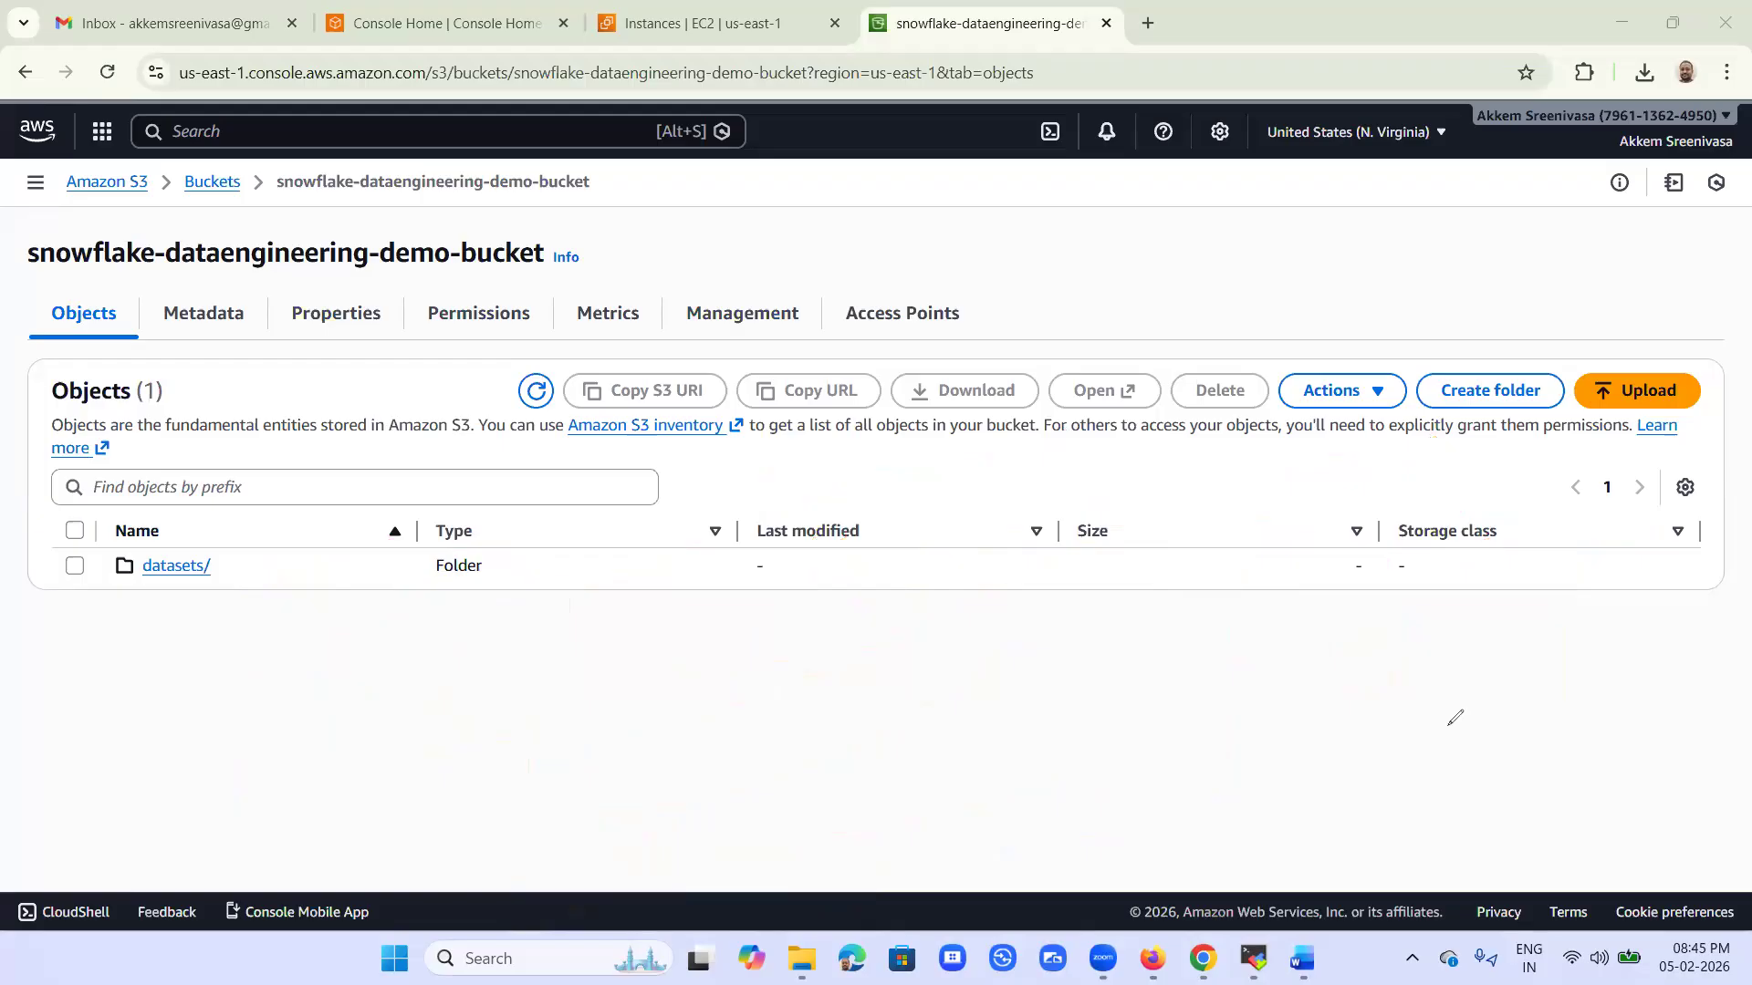